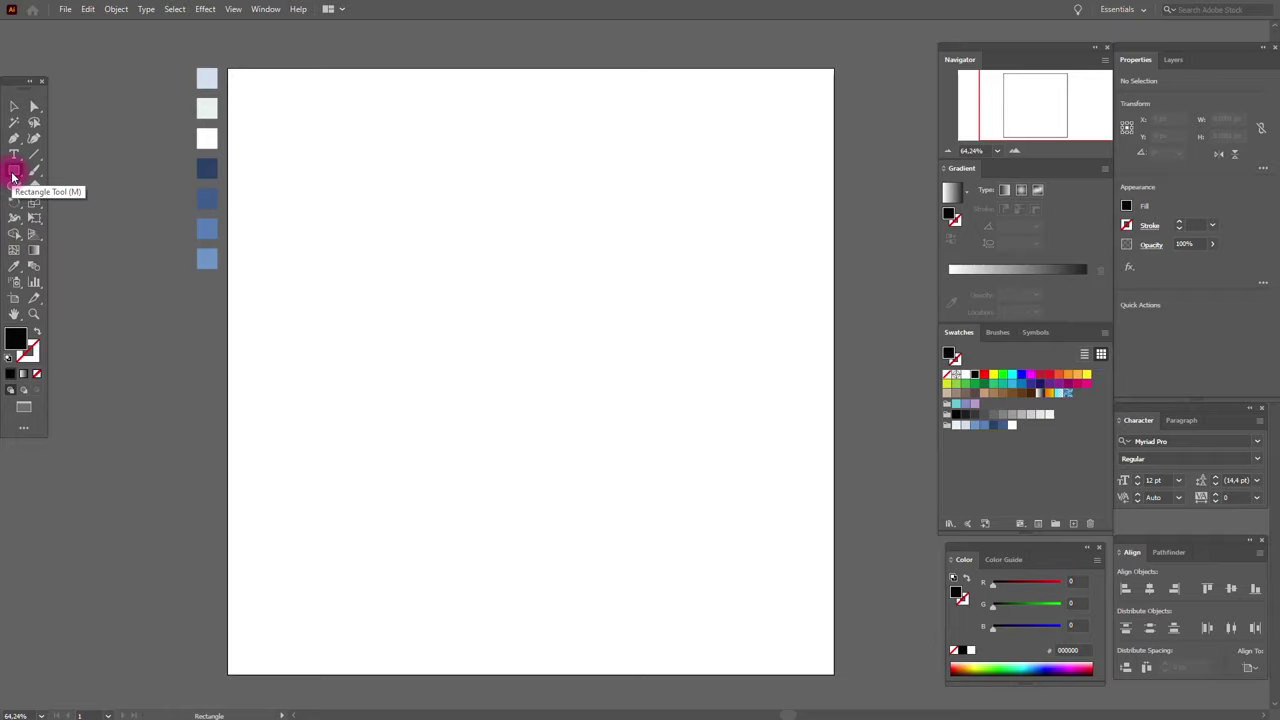
Draw a full-artboard square and fill it with a medium-blue to dark-navy linear gradient
drag(227, 70, 834, 656)
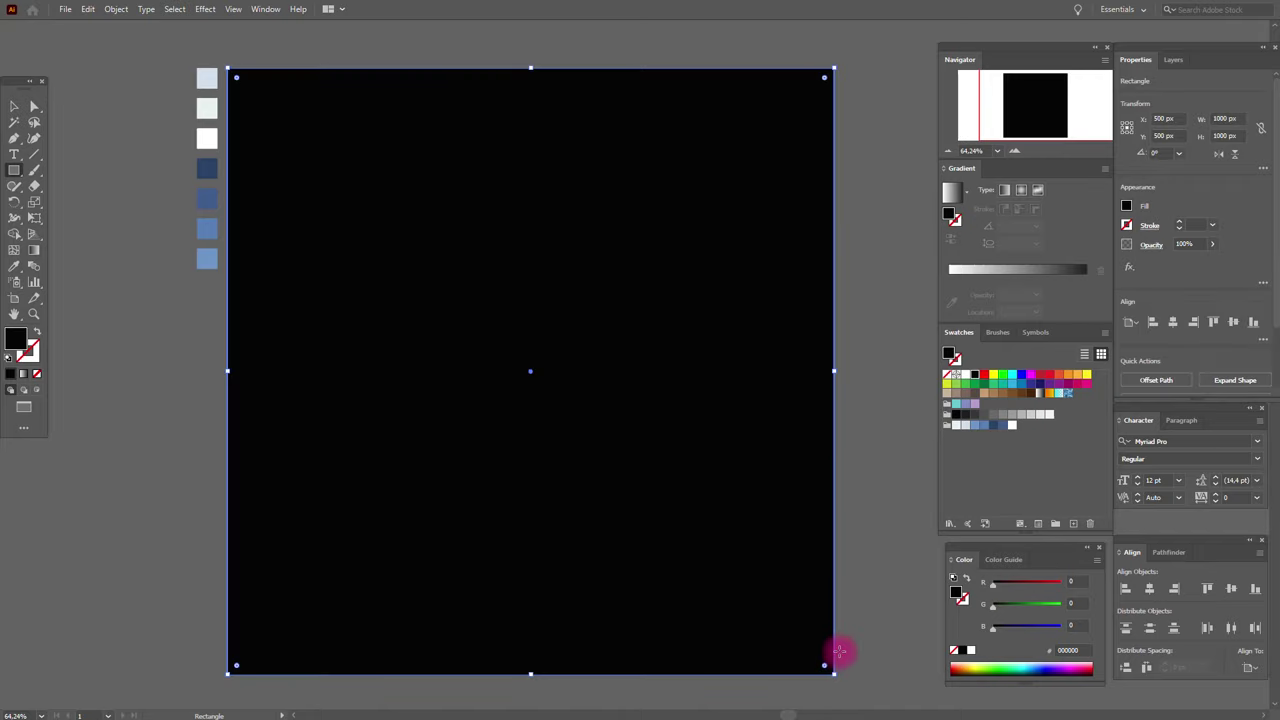
click(948, 194)
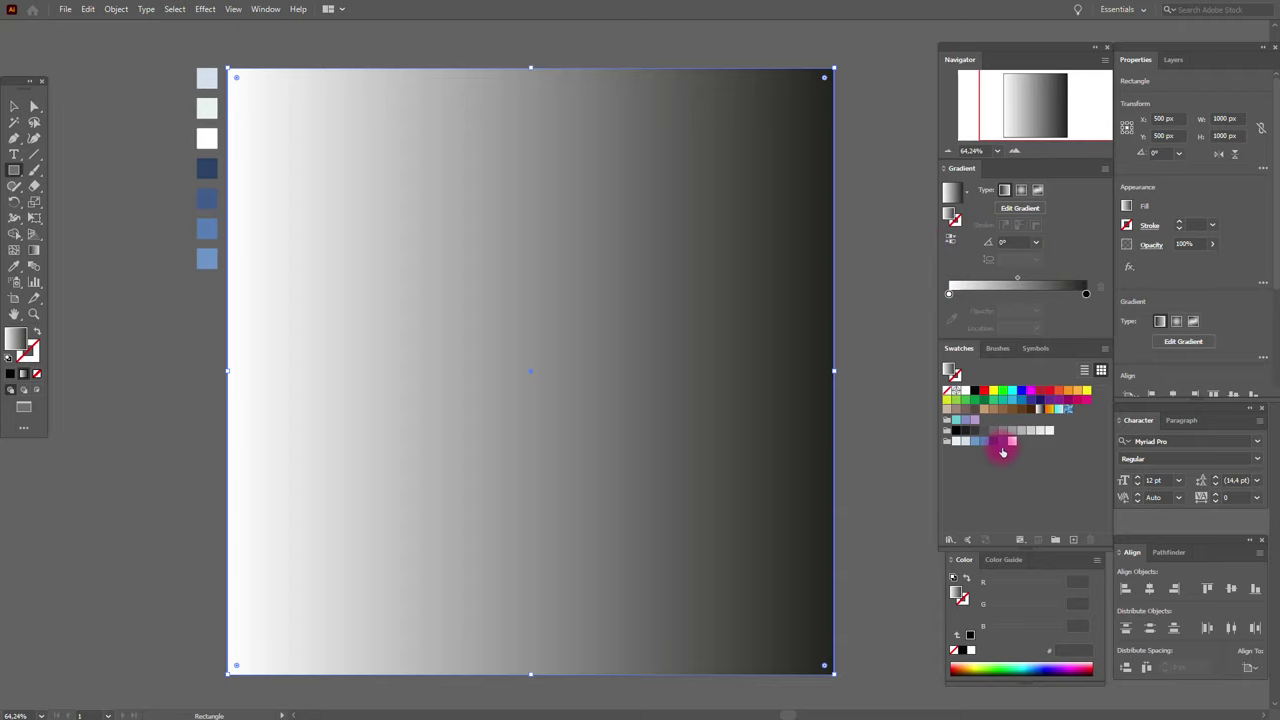
drag(1003, 447, 949, 294)
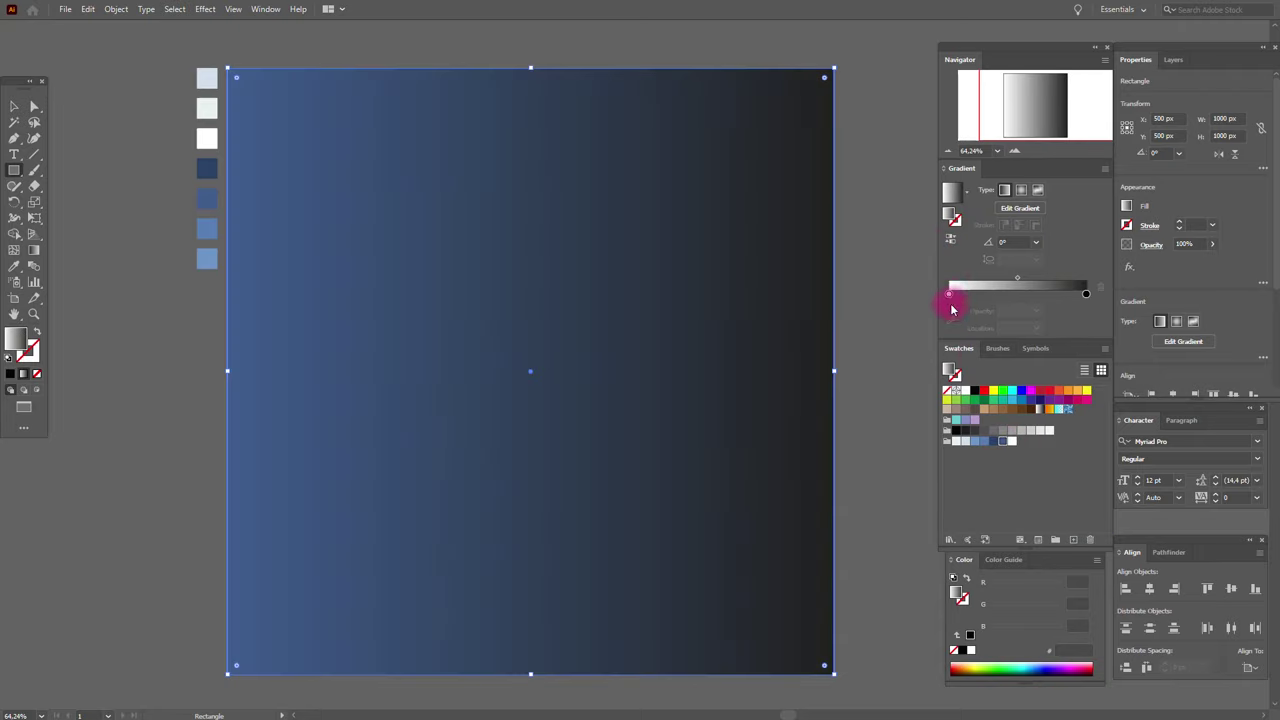
drag(995, 445, 1086, 292)
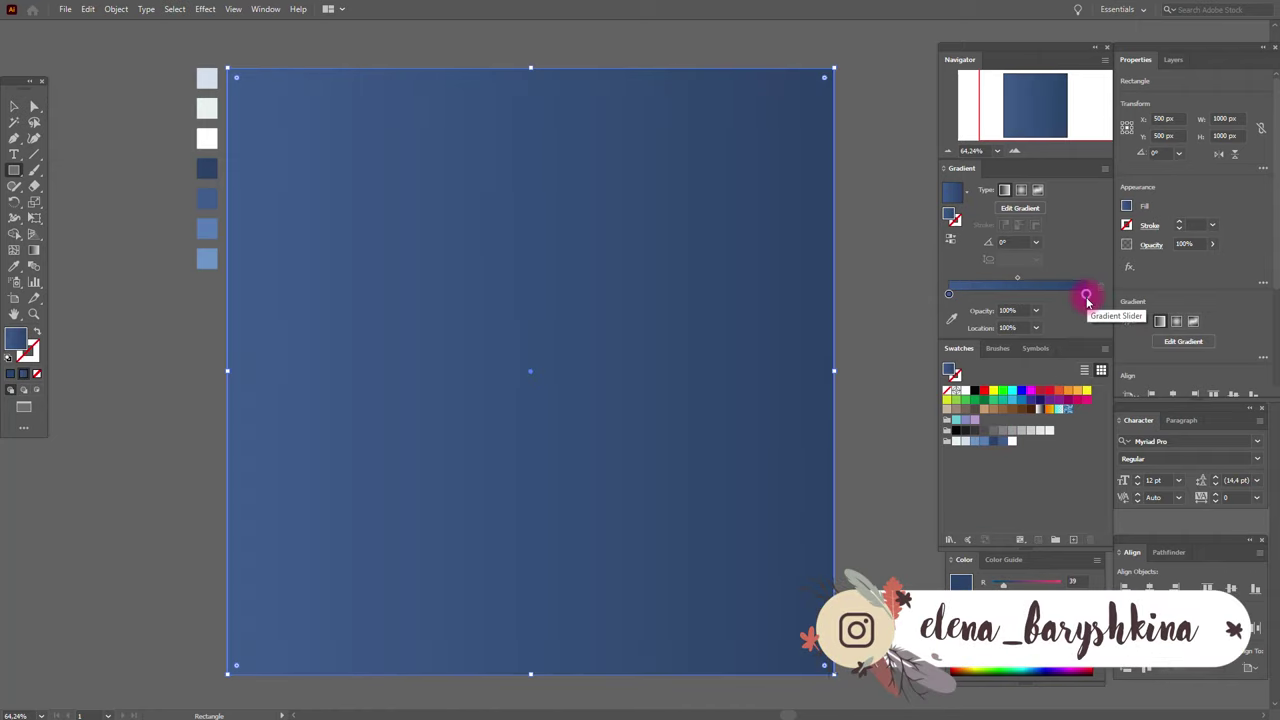
click(14, 108)
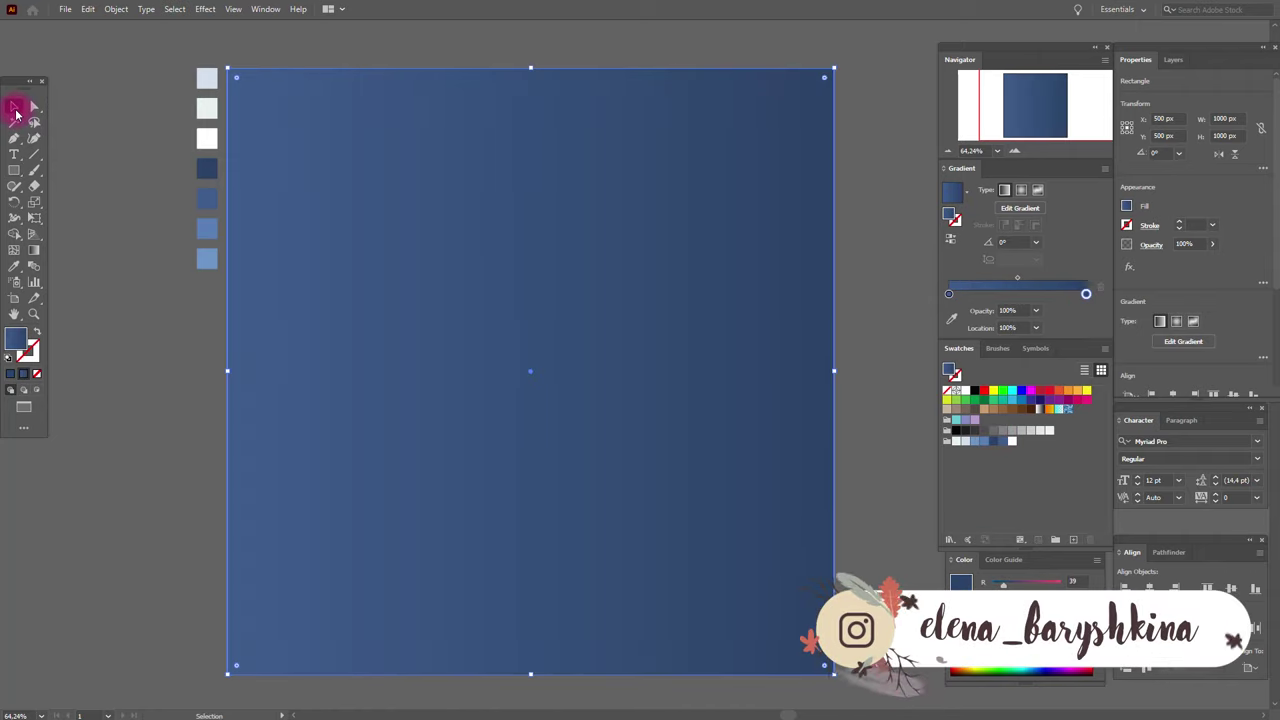
click(846, 300)
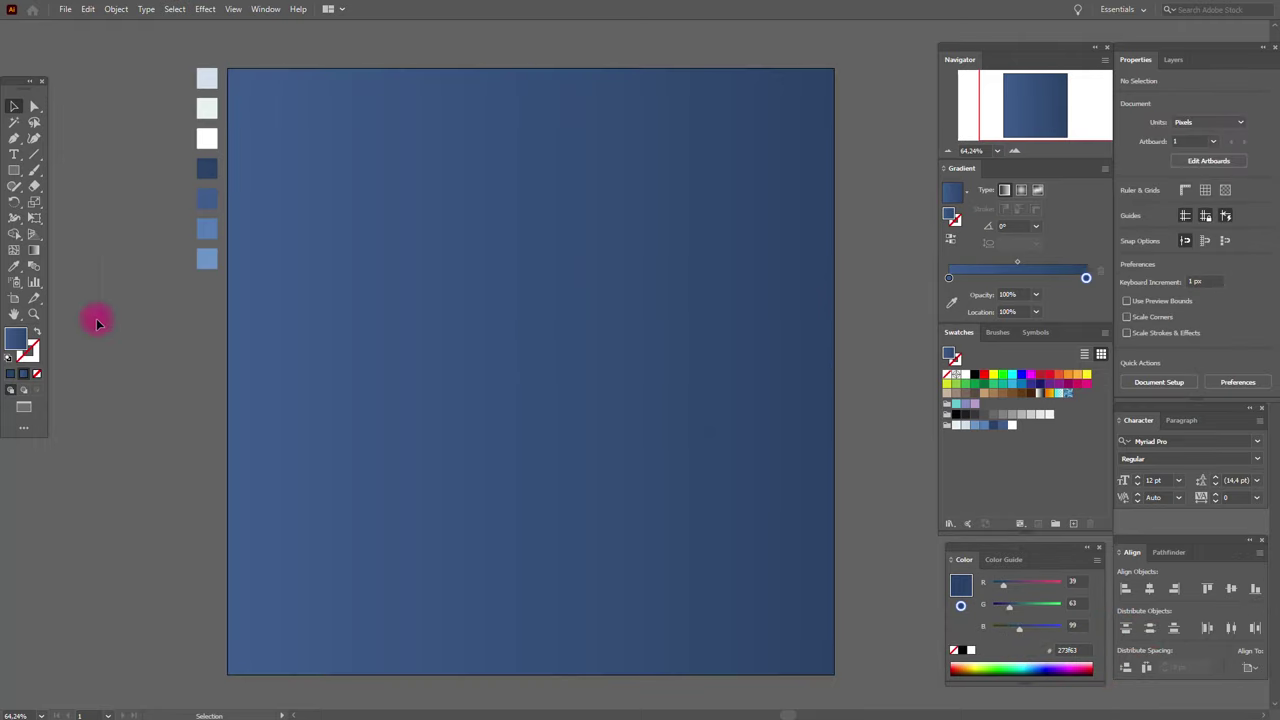
Sample the pale mint colour and draw a narrow strip down the artboard's left edge
click(212, 138)
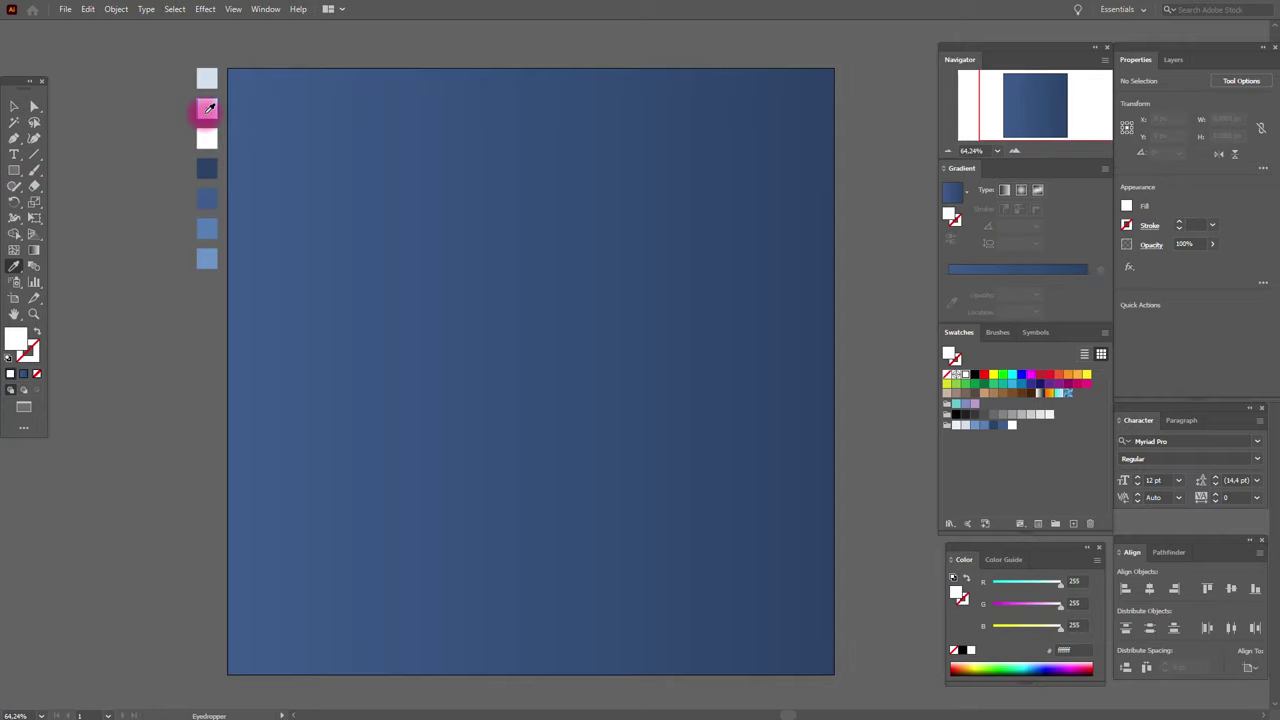
click(207, 108)
click(16, 172)
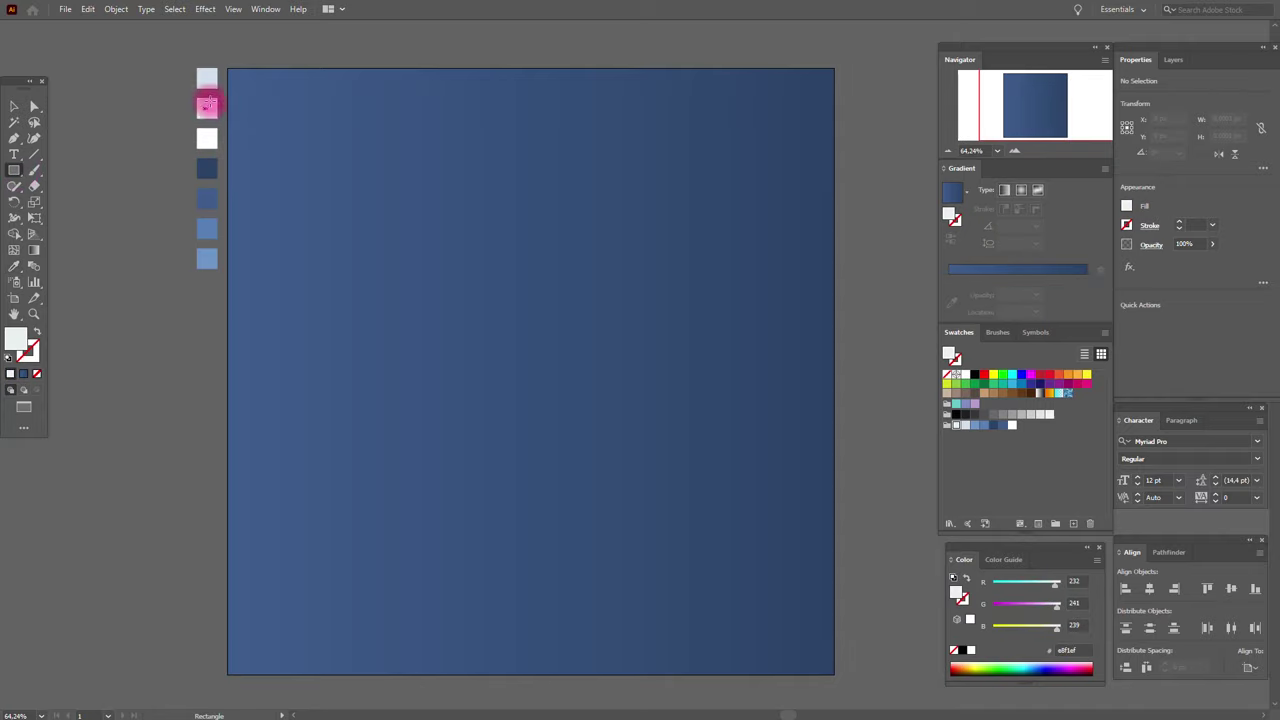
drag(229, 69, 262, 678)
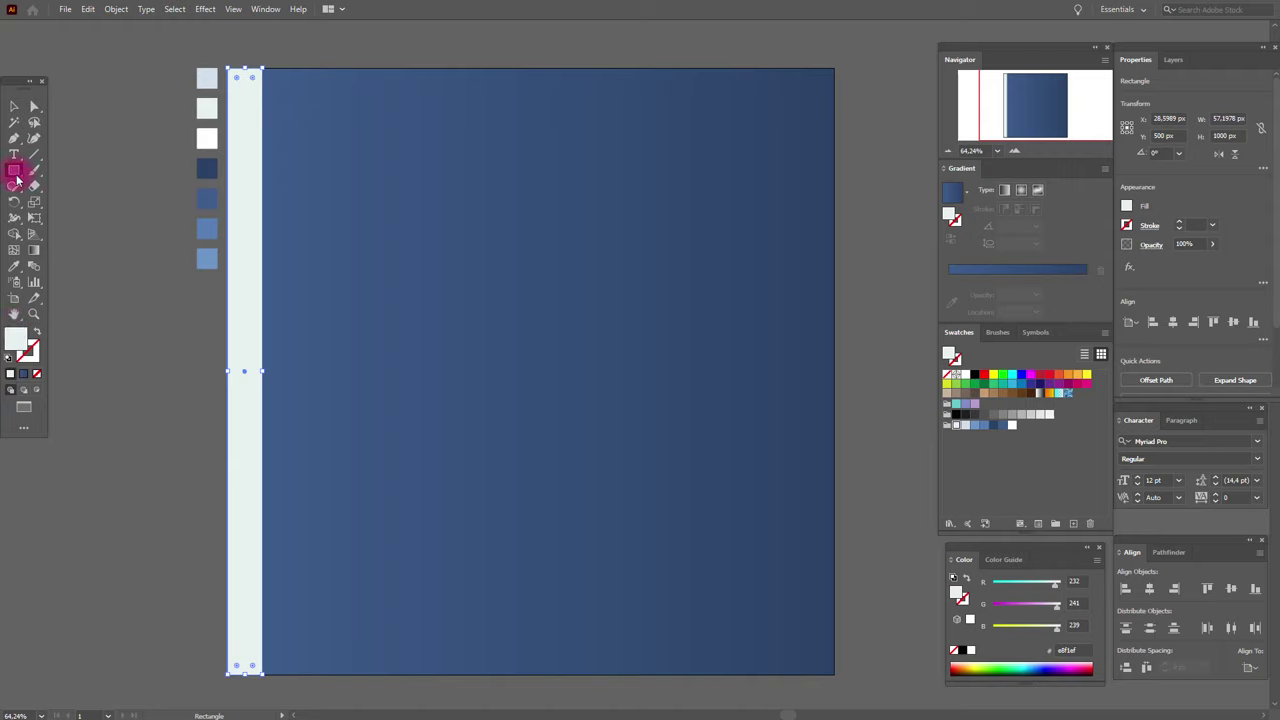
Draw overlapping pale circles trailing down the strip and off to the right
drag(16, 178, 57, 200)
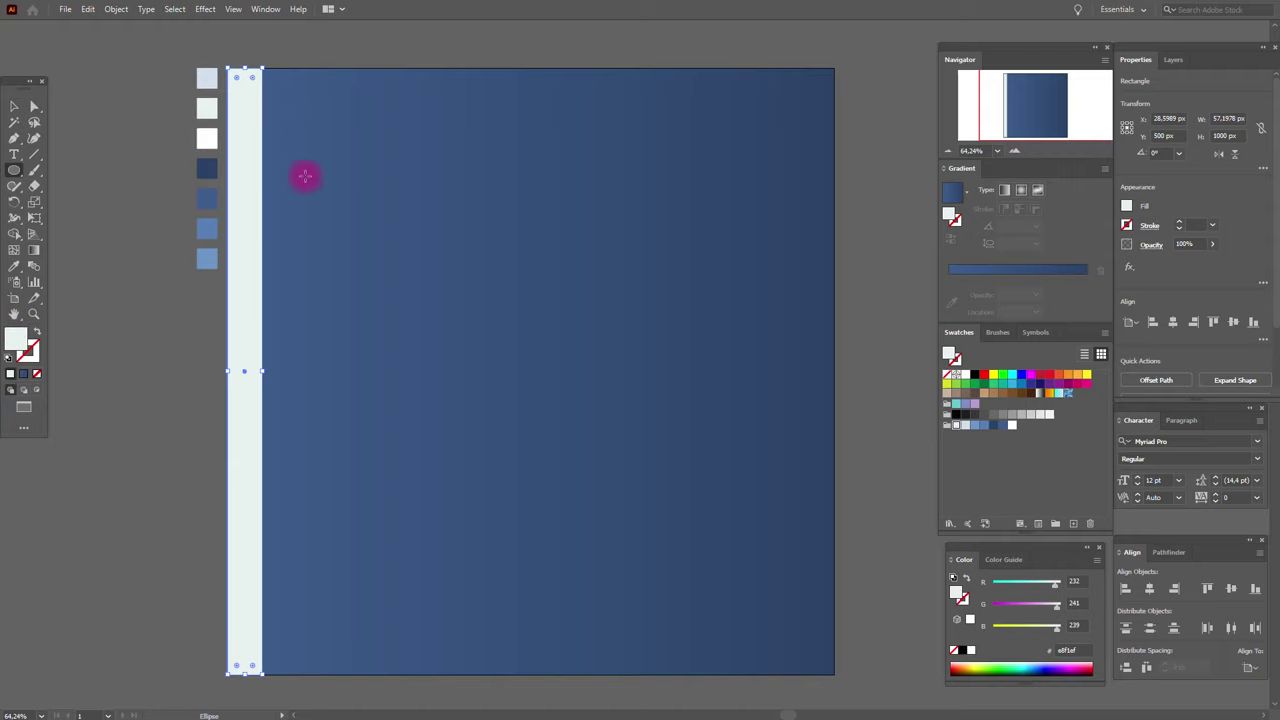
drag(243, 64, 352, 188)
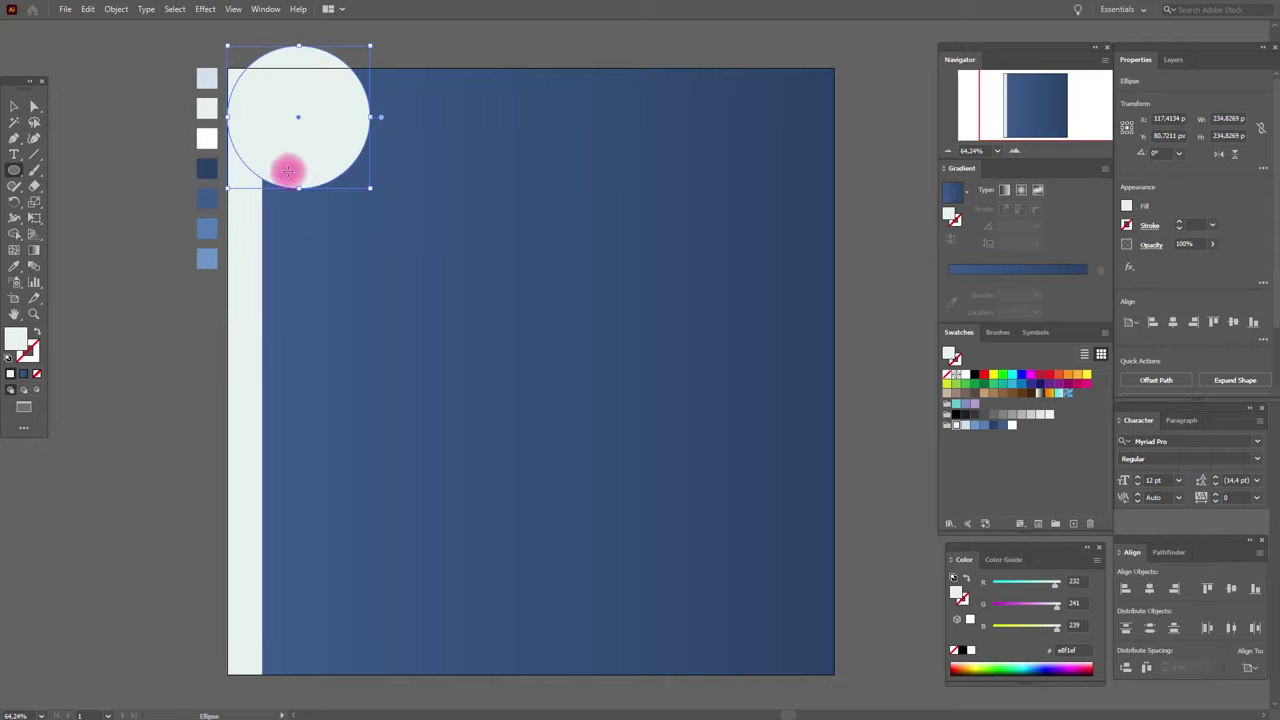
mouse_move(251, 153)
mouse_down()
mouse_move(345, 271)
mouse_move(318, 250)
mouse_up()
mouse_move(257, 209)
mouse_down()
mouse_move(349, 331)
mouse_move(388, 337)
mouse_up()
mouse_move(243, 320)
mouse_down()
mouse_move(300, 366)
mouse_move(250, 375)
mouse_move(300, 466)
mouse_move(340, 476)
mouse_up()
mouse_move(330, 402)
mouse_down()
mouse_move(396, 474)
mouse_move(499, 513)
mouse_up()
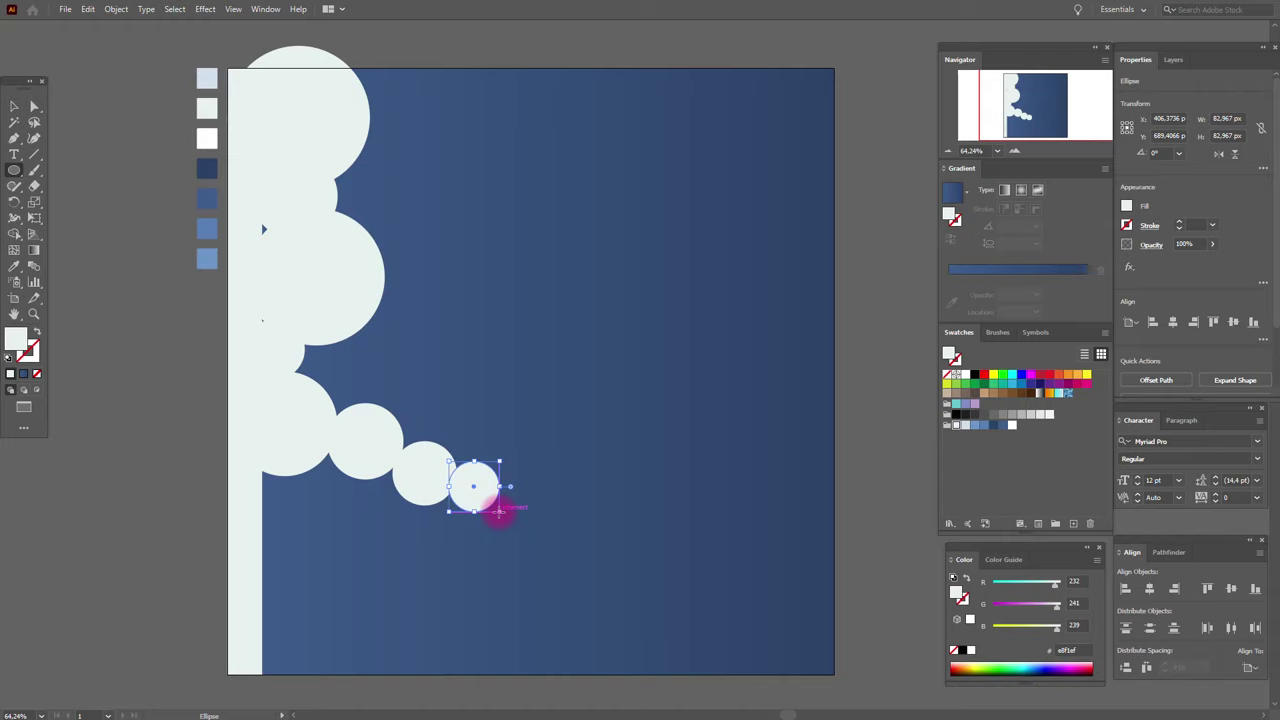
Fill the gaps in the cloud edge with two more small circles
click(10, 106)
click(326, 145)
click(14, 170)
drag(266, 243, 247, 217)
drag(251, 310, 297, 352)
Unite the strip and circles into one shape, excluding the background, then sample the pale blue
click(16, 107)
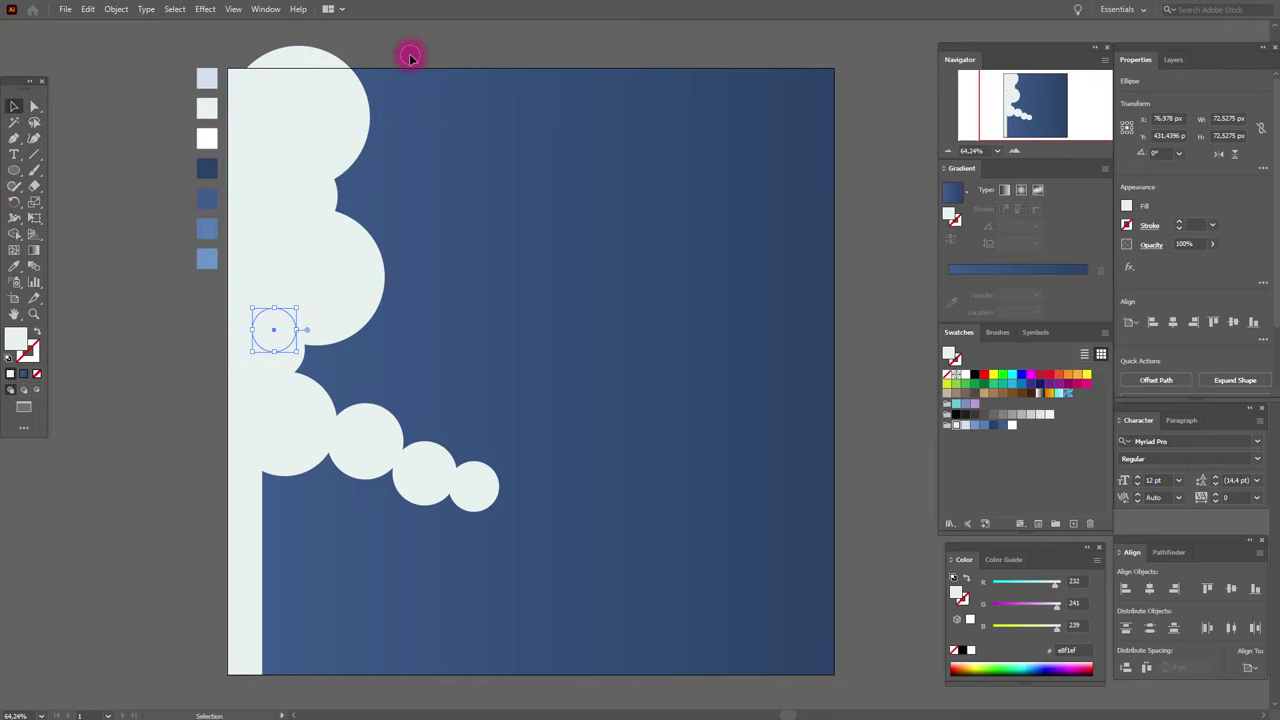
click(411, 52)
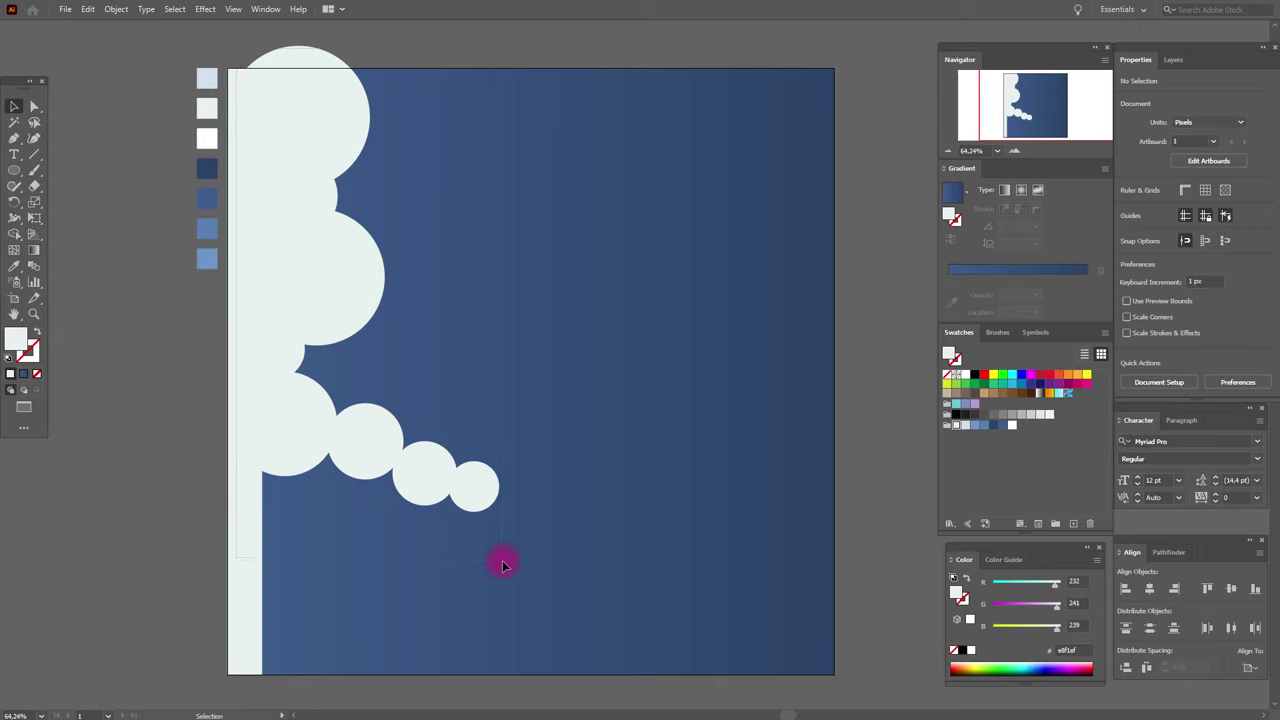
key(ctrl+a)
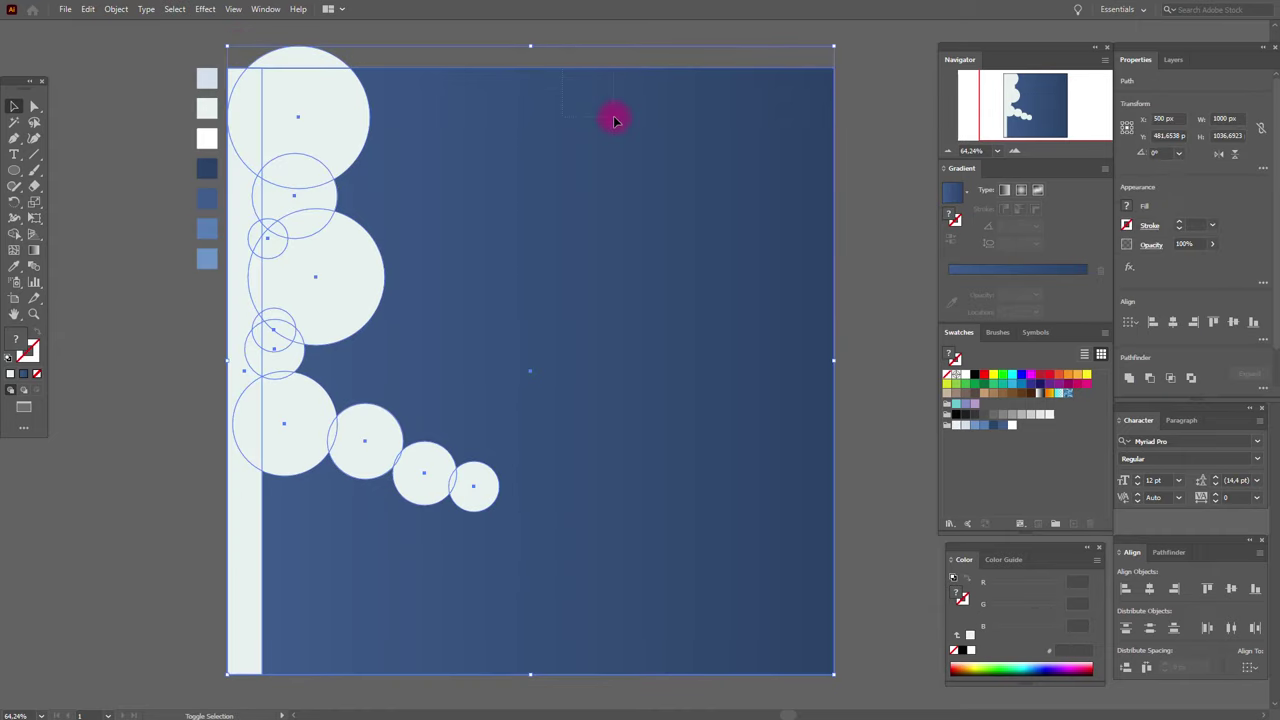
shift+click(614, 119)
click(1166, 553)
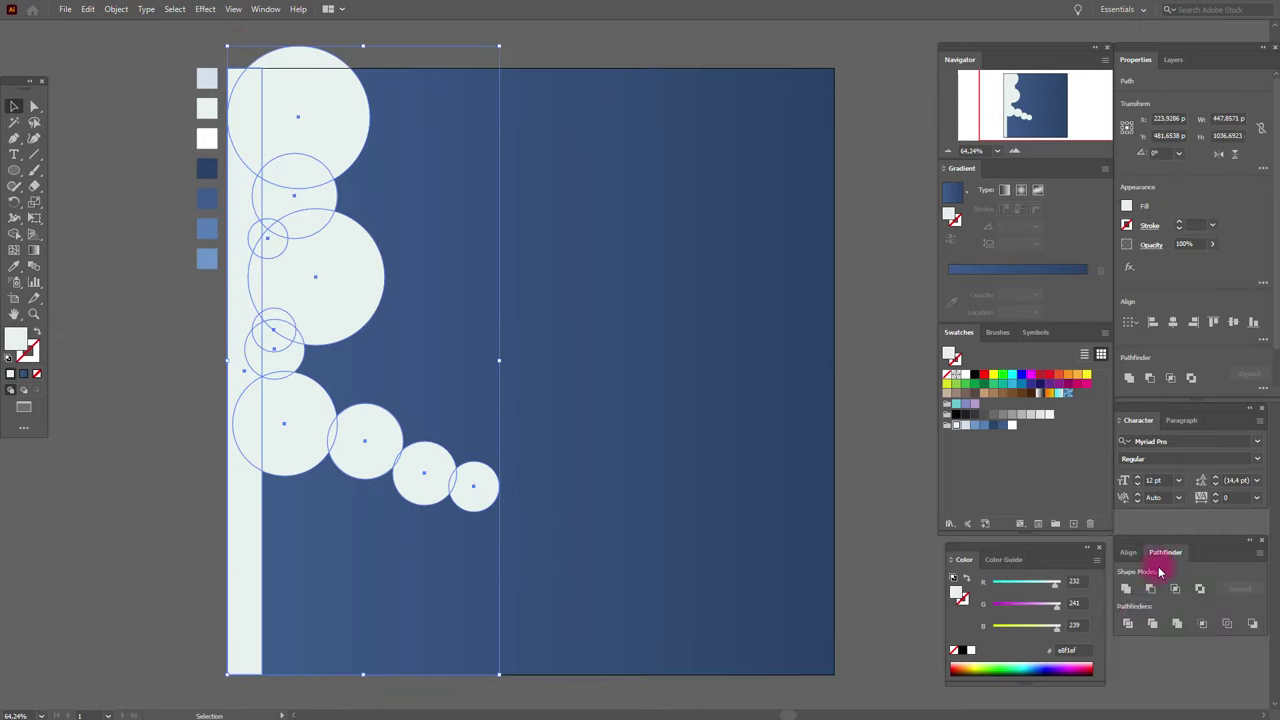
click(1133, 592)
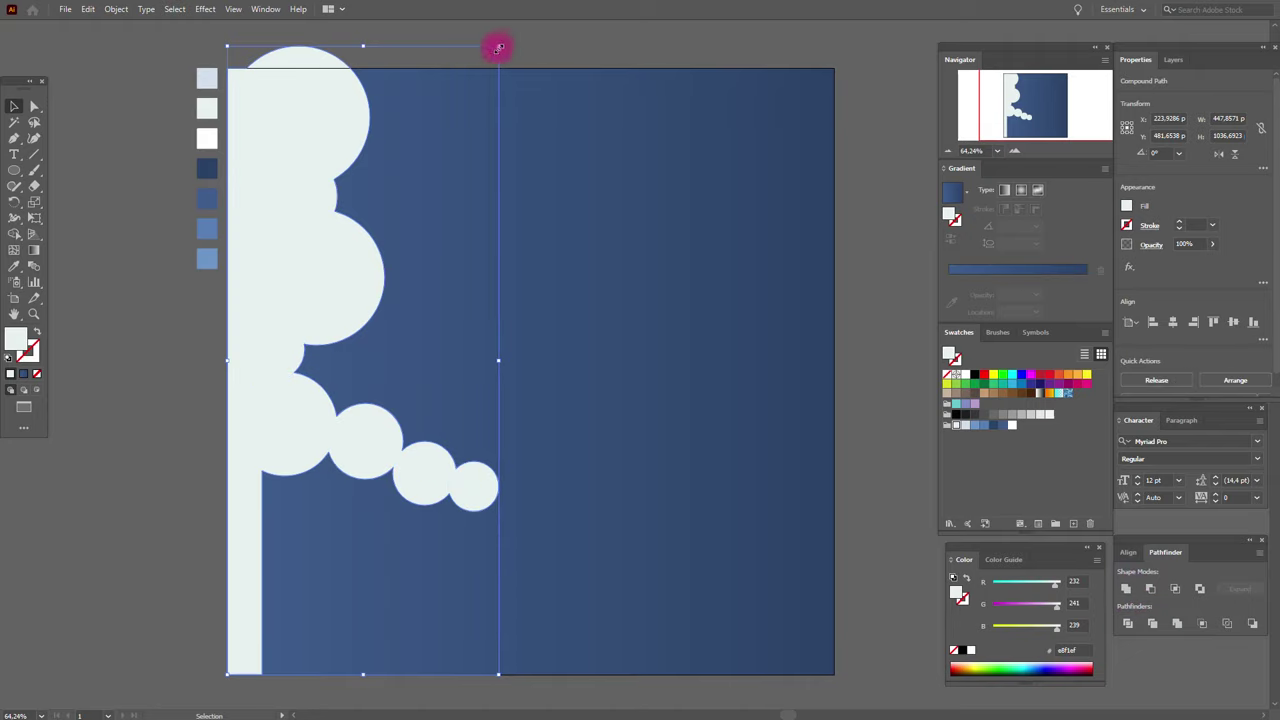
click(581, 52)
click(583, 56)
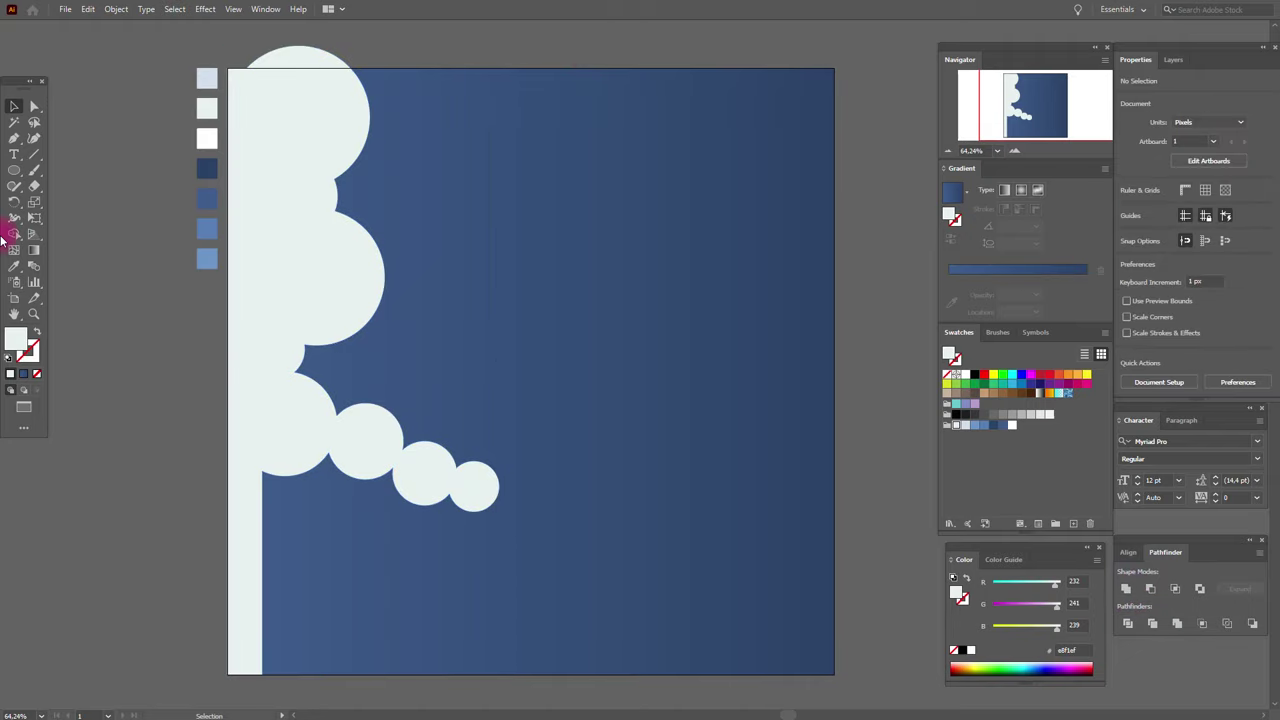
click(15, 268)
click(210, 74)
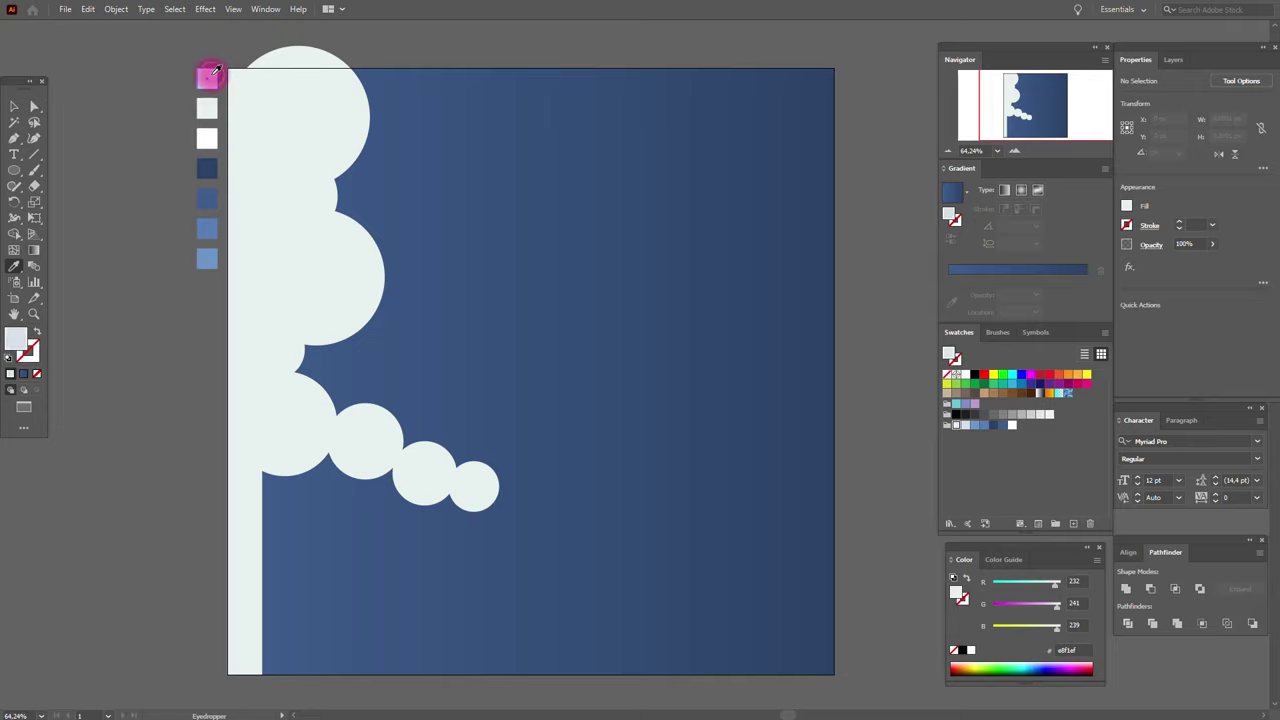
Draw pale-blue circles down the cloud and in a row across the bottom
click(14, 170)
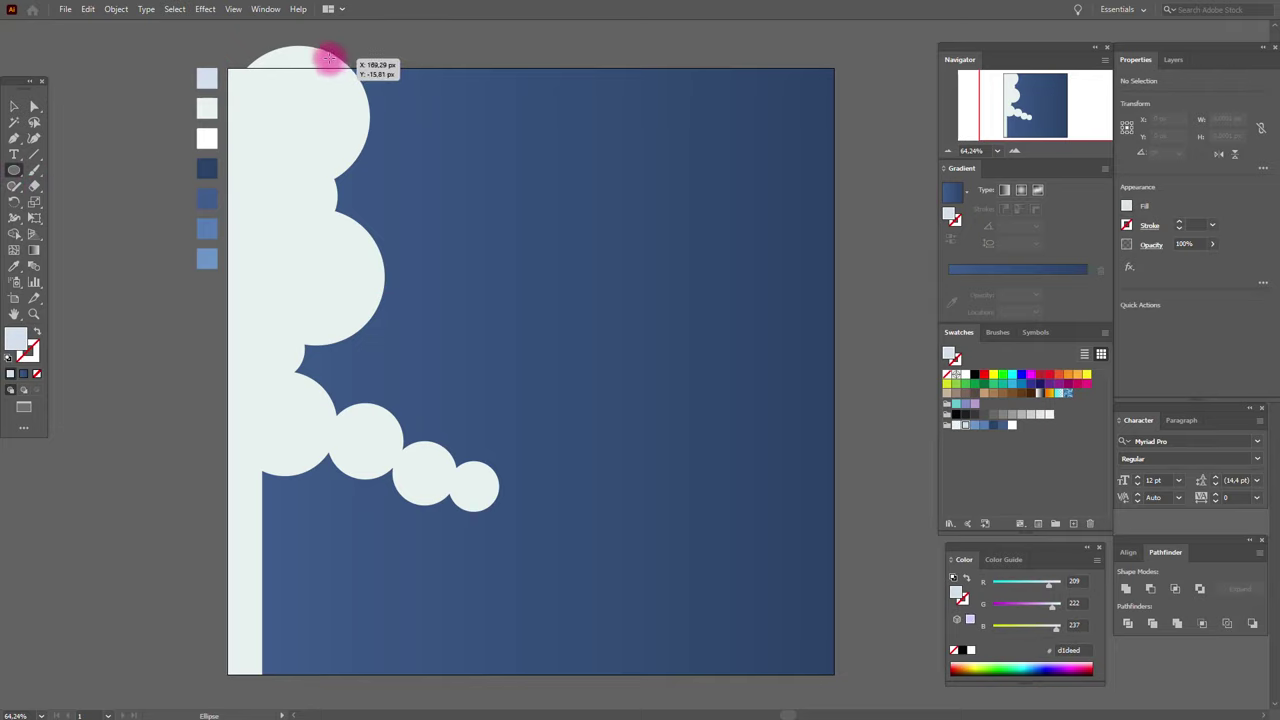
mouse_move(330, 58)
mouse_down()
mouse_move(472, 231)
mouse_move(449, 306)
mouse_move(501, 265)
mouse_up()
drag(386, 341, 468, 437)
drag(451, 223, 434, 251)
mouse_move(500, 343)
mouse_down()
mouse_move(529, 423)
mouse_move(480, 377)
mouse_move(456, 436)
mouse_up()
drag(495, 425, 629, 500)
mouse_move(660, 455)
mouse_down()
mouse_move(709, 489)
mouse_move(765, 490)
mouse_up()
drag(735, 355, 884, 501)
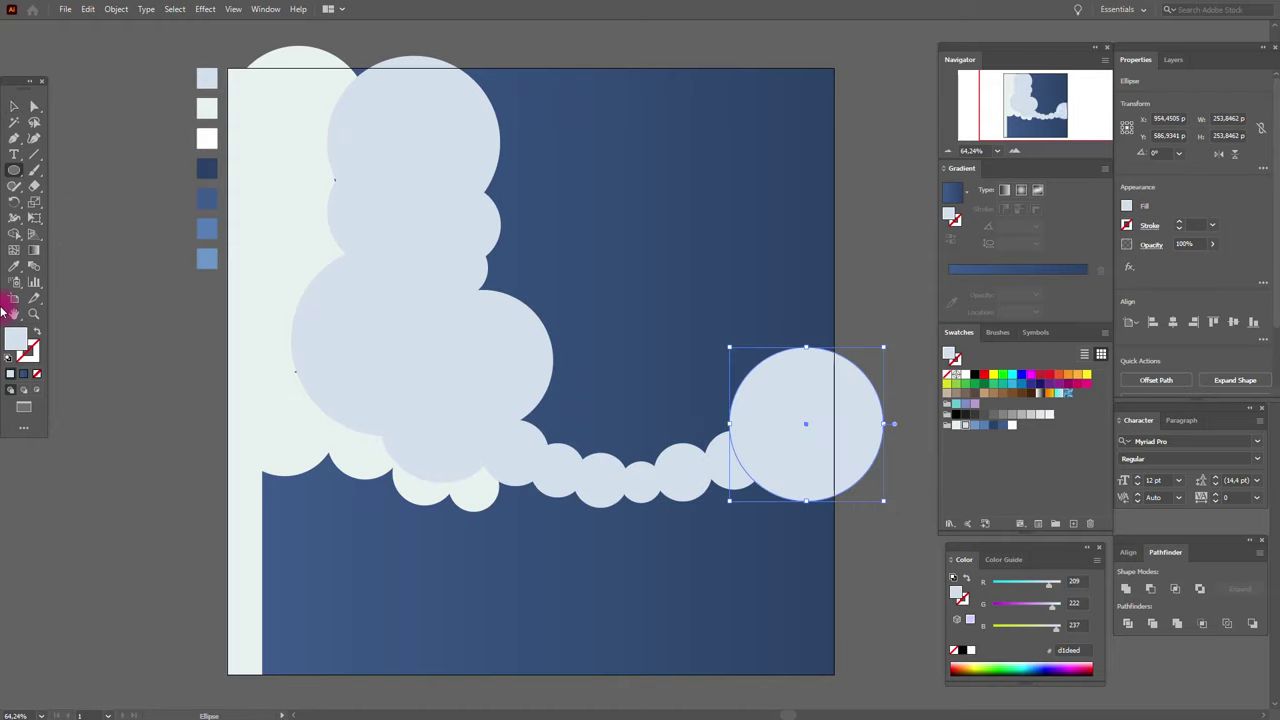
Move the large top pale-blue circle left and enlarge it
click(14, 105)
drag(429, 166, 348, 190)
click(346, 163)
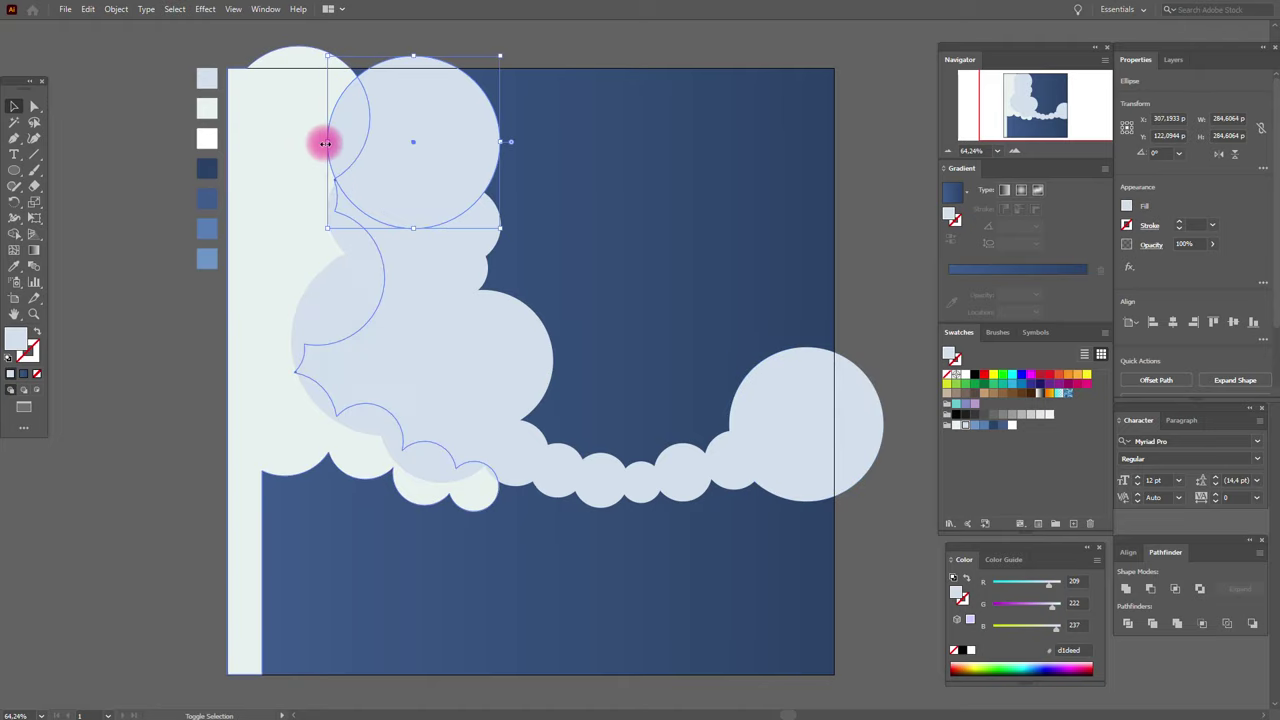
drag(313, 150, 320, 145)
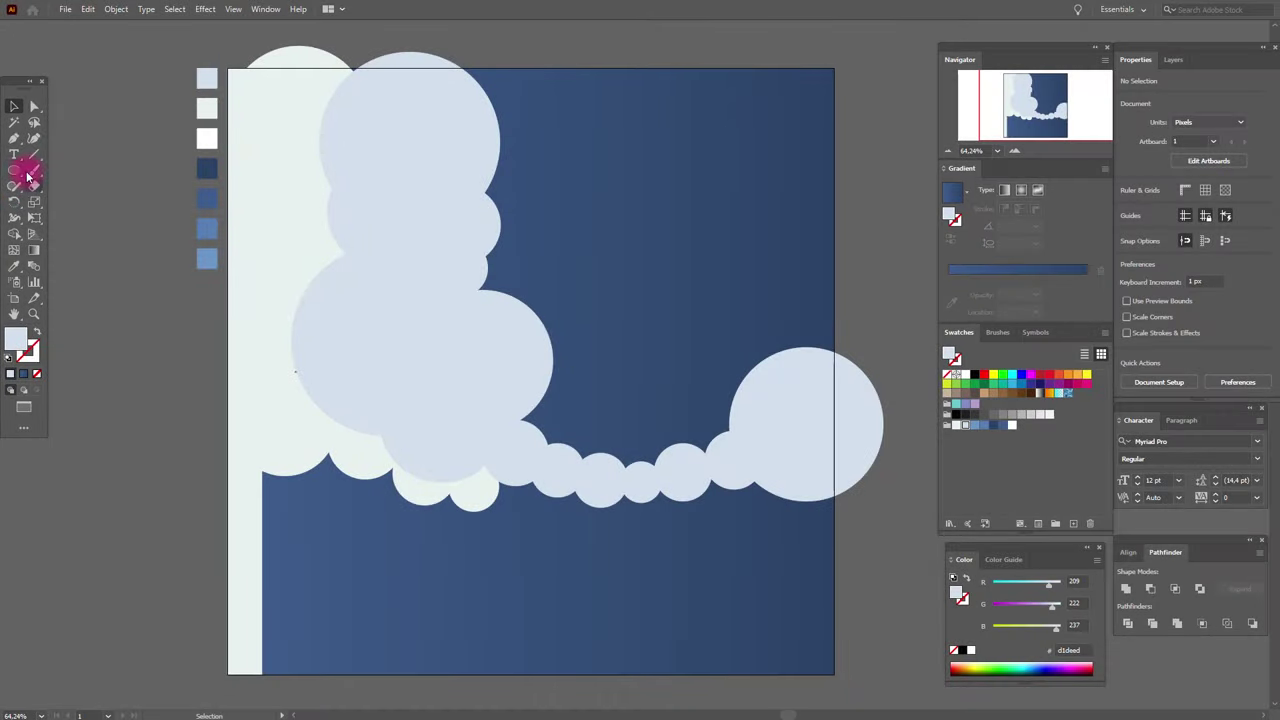
Select all pale-blue circles by matching colour, excluding the reference square, and unite them
double_click(16, 124)
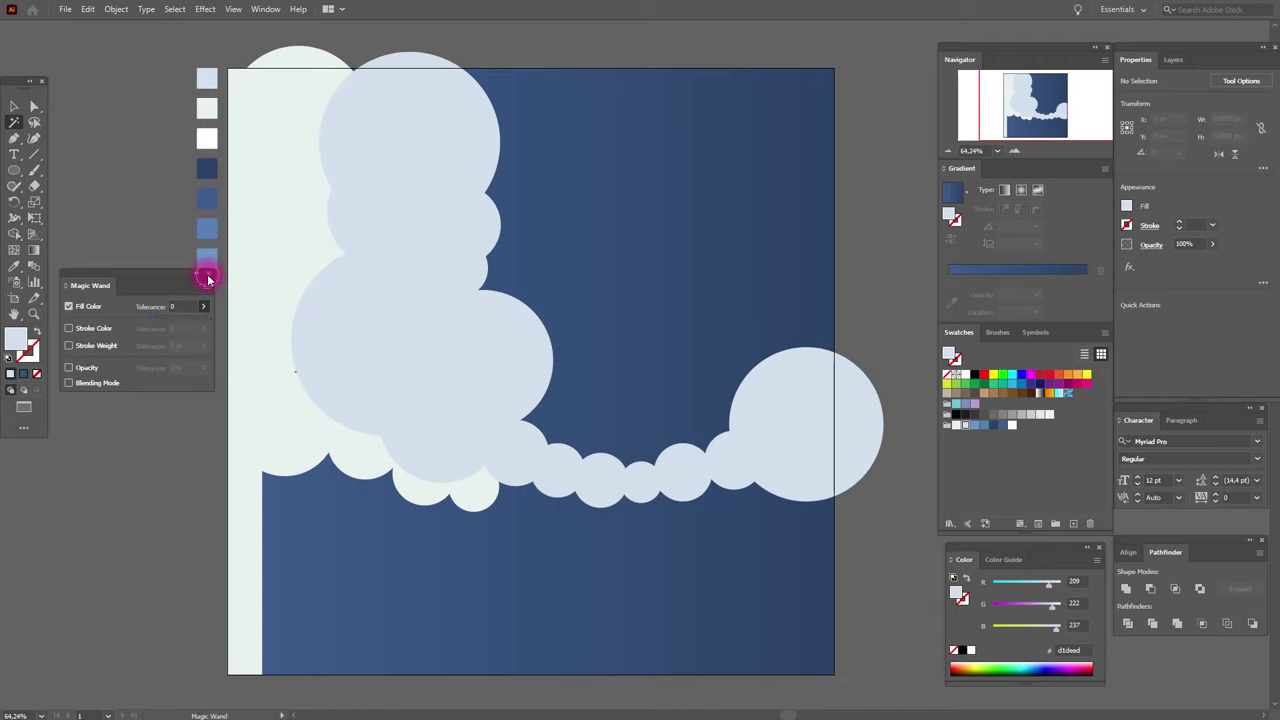
click(207, 279)
click(442, 157)
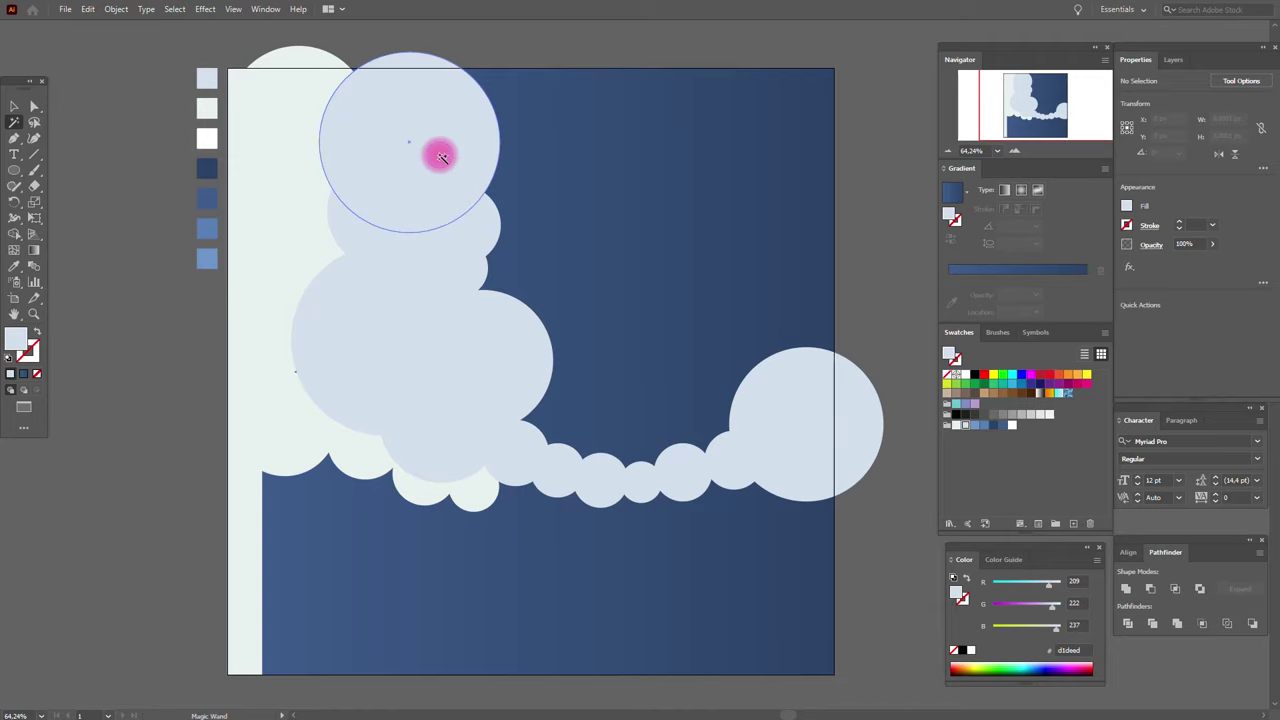
click(14, 106)
click(208, 80)
shift+click(208, 80)
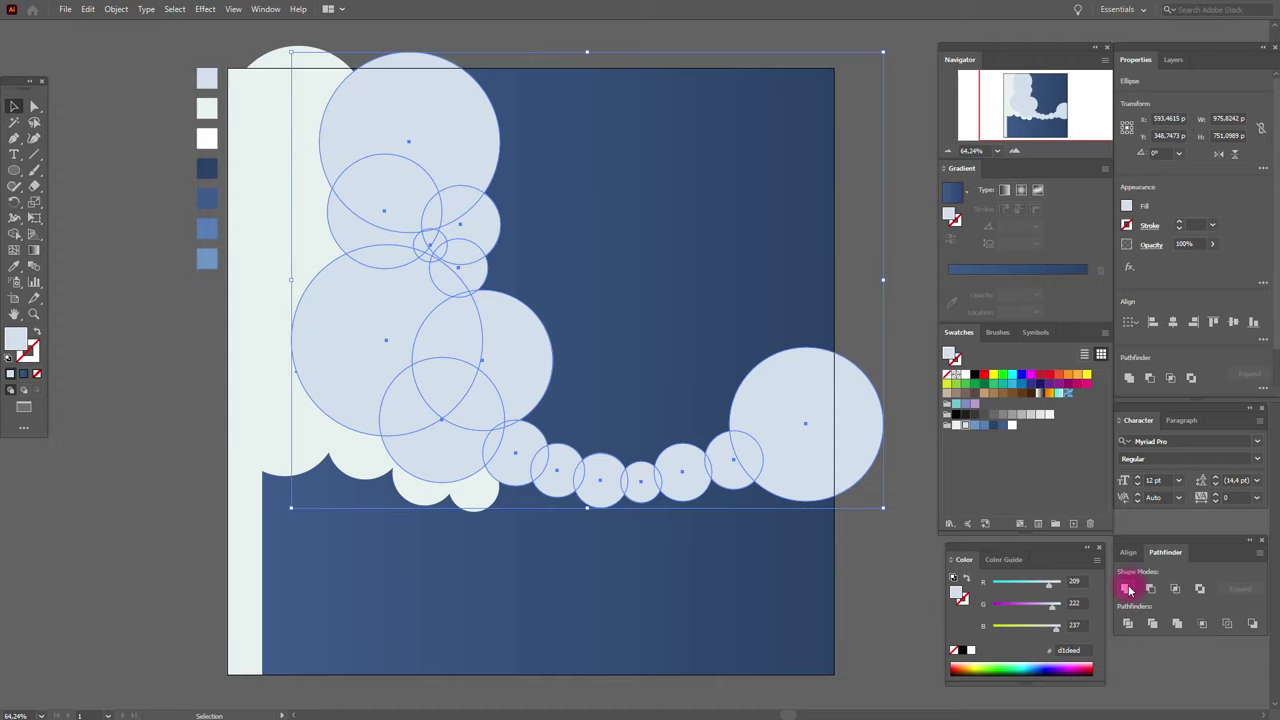
click(1129, 590)
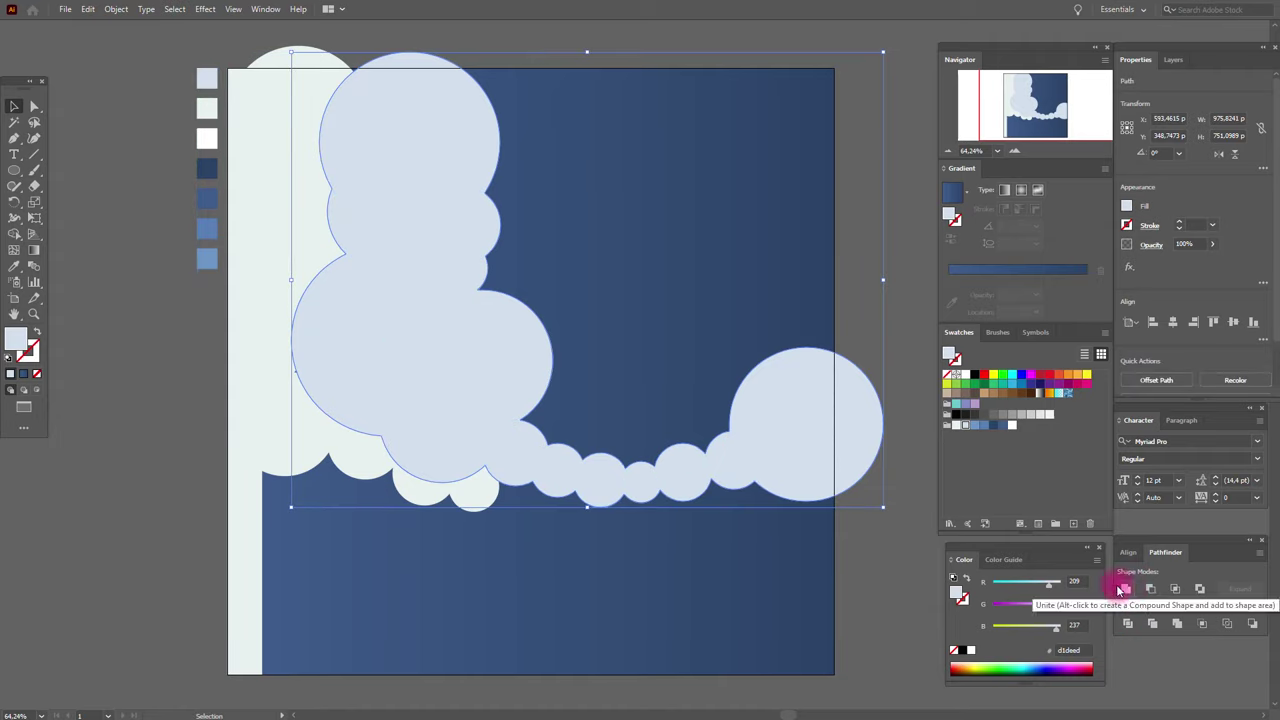
Send the merged pale-blue cloud and background square to the back
shift+click(620, 190)
right_click(620, 190)
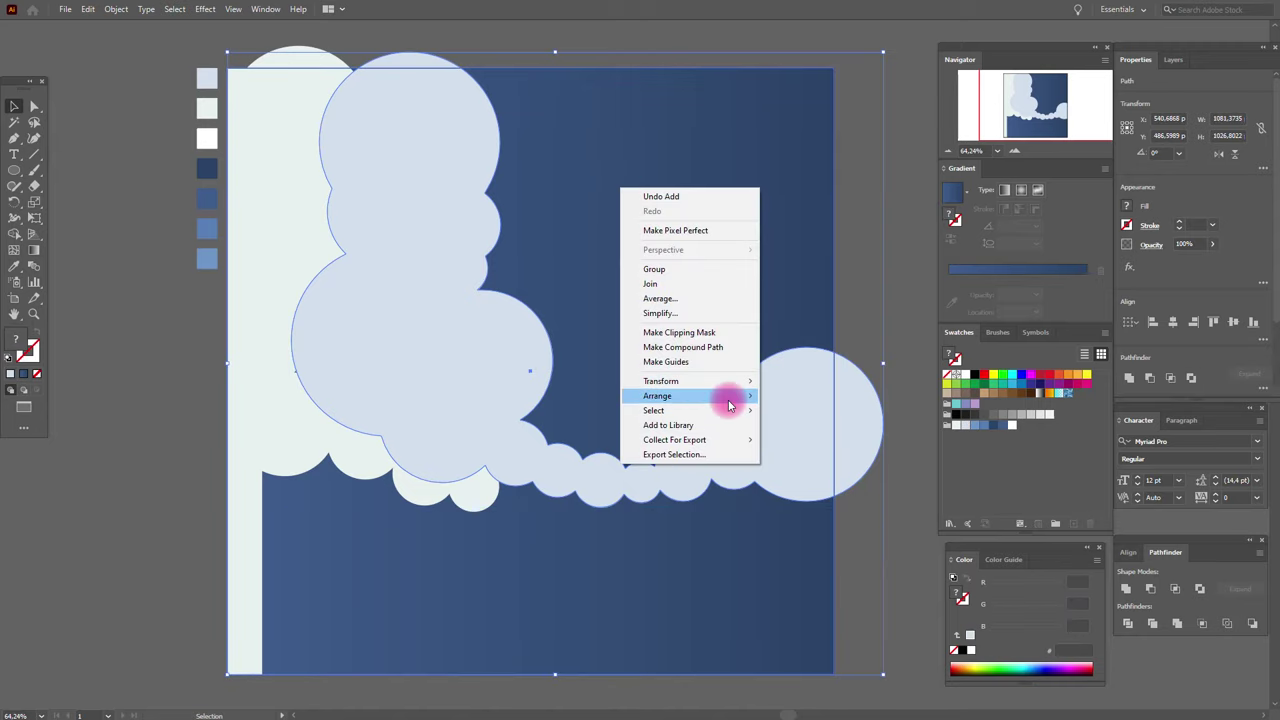
mouse_move(729, 398)
click(816, 442)
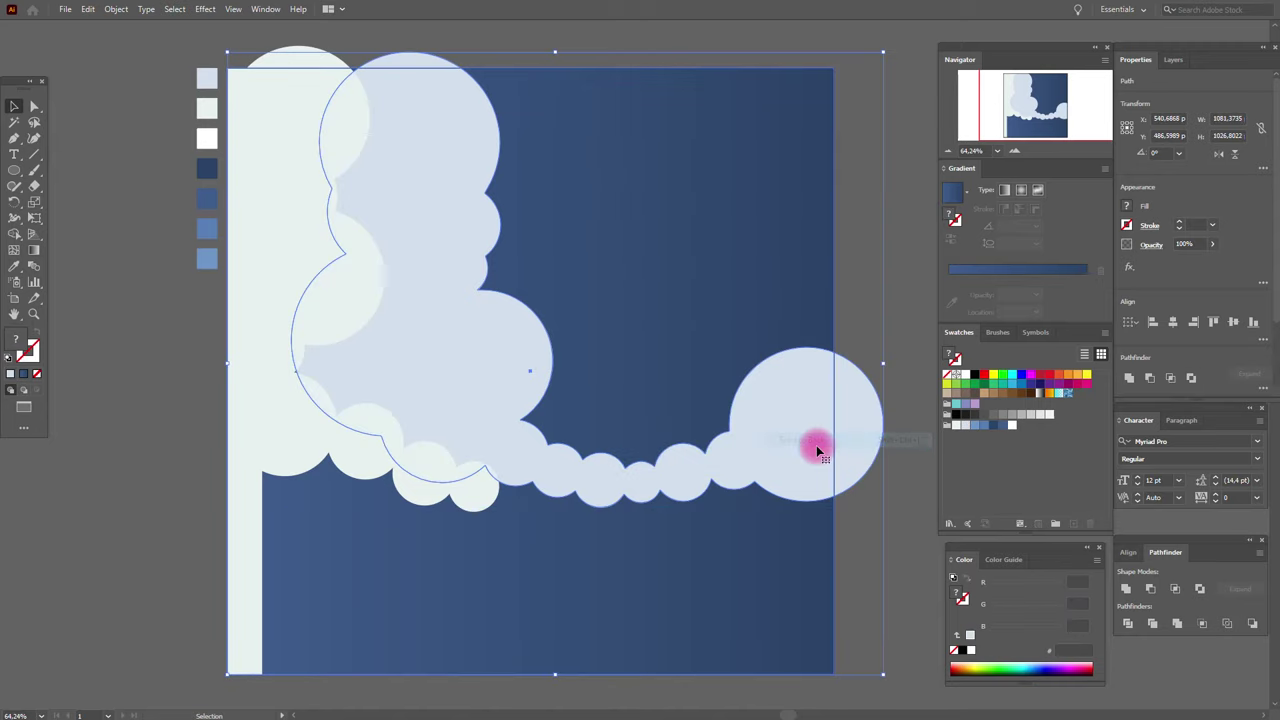
click(900, 310)
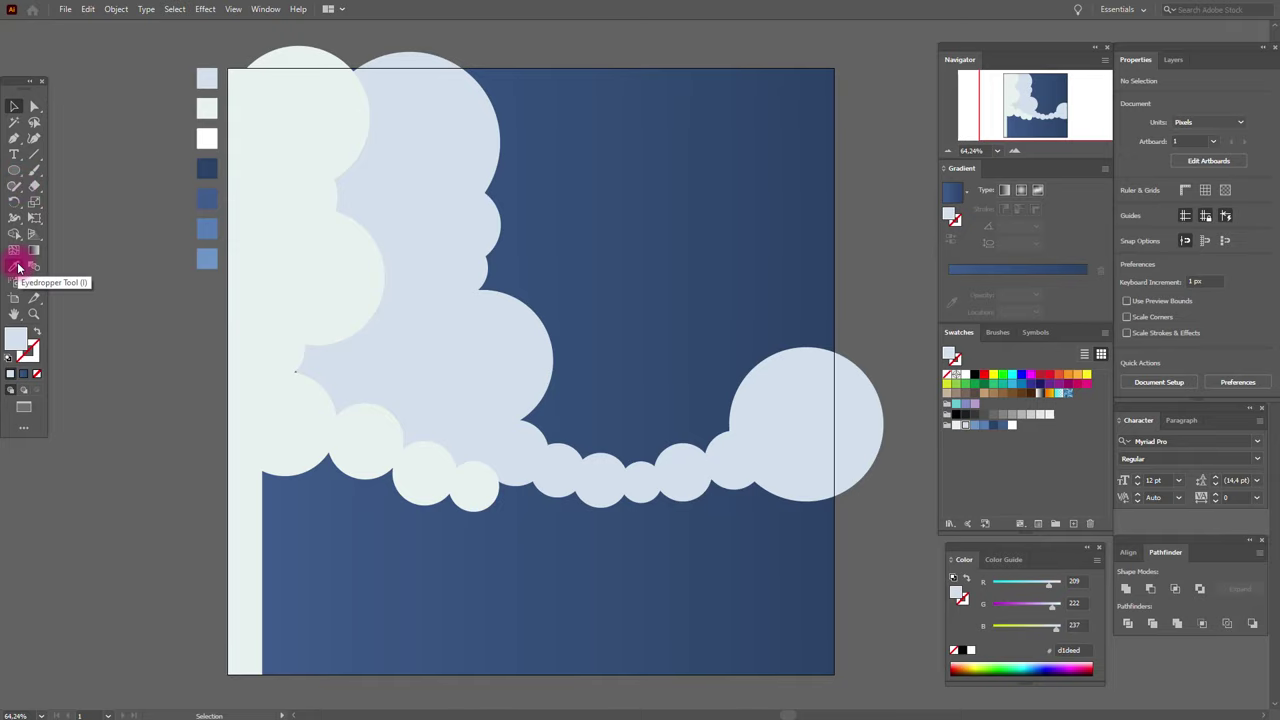
Sample the cloud's light blue and draw a large ellipse over the artboard's bottom left
click(18, 268)
click(400, 313)
click(15, 168)
click(14, 314)
drag(362, 422, 345, 310)
click(17, 270)
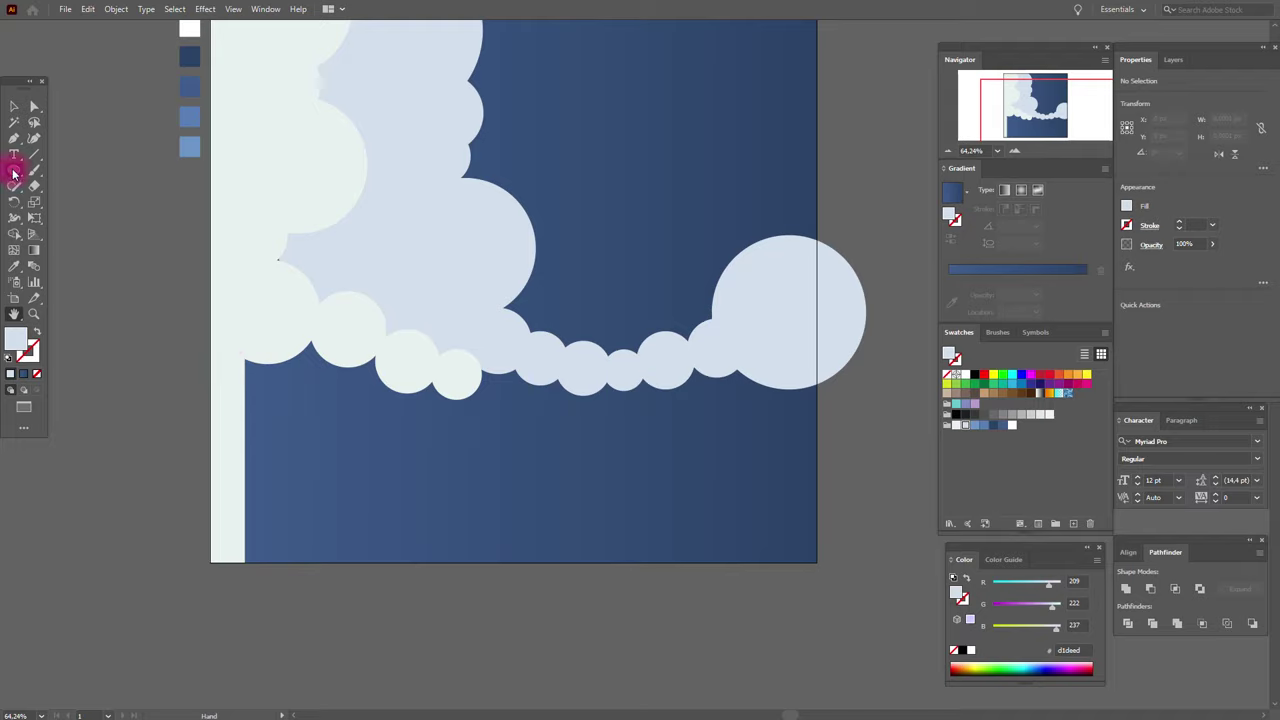
click(14, 172)
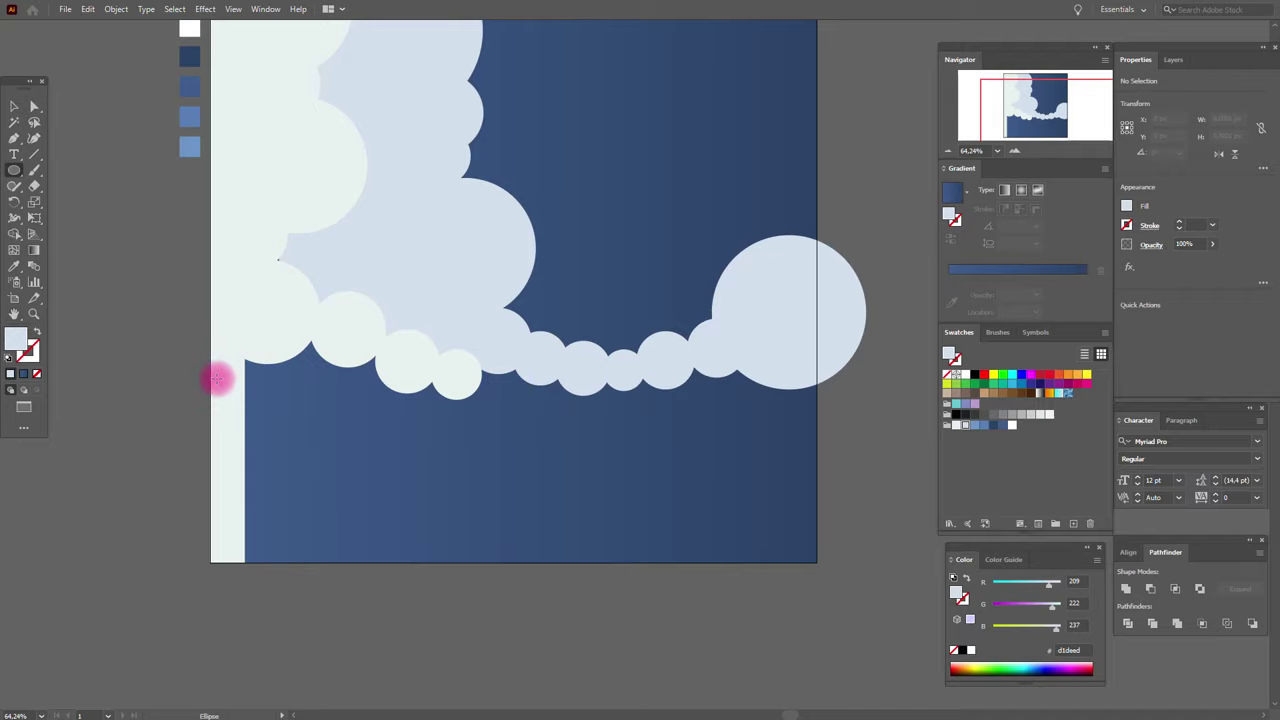
drag(202, 349, 667, 634)
Widen, tilt, heighten and shift the light-blue ellipse down and right
click(14, 106)
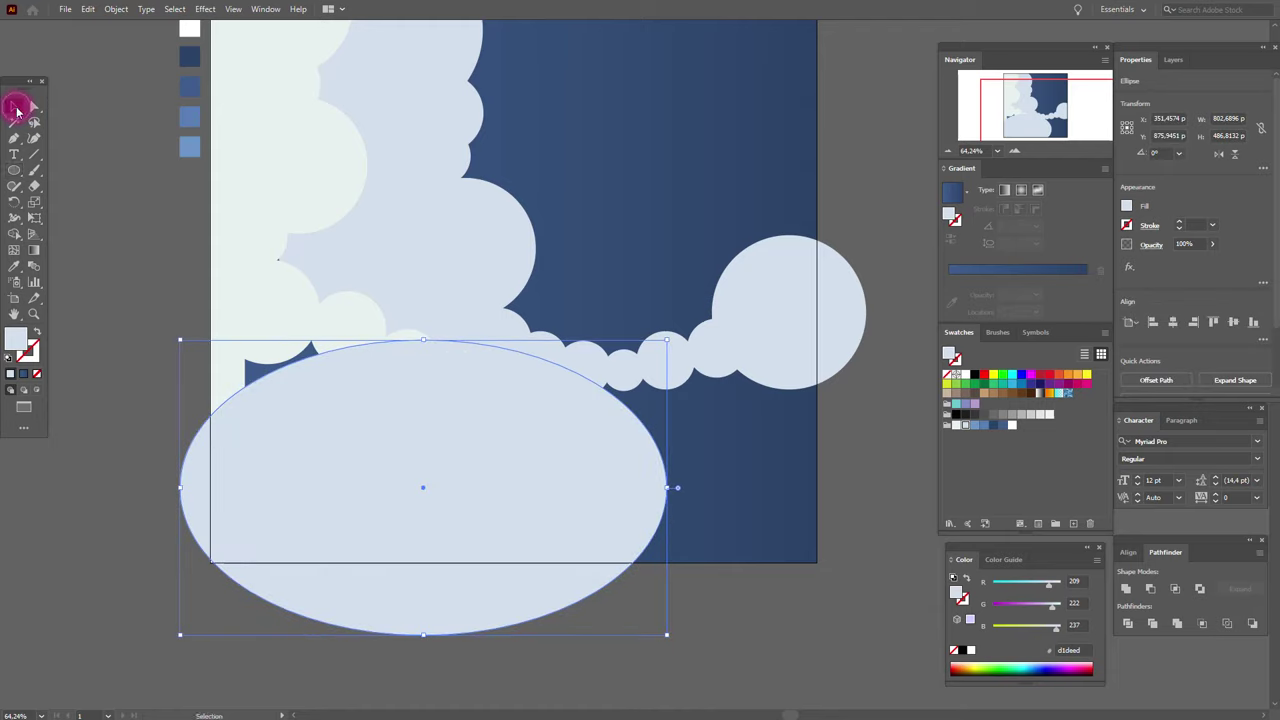
drag(101, 500, 97, 500)
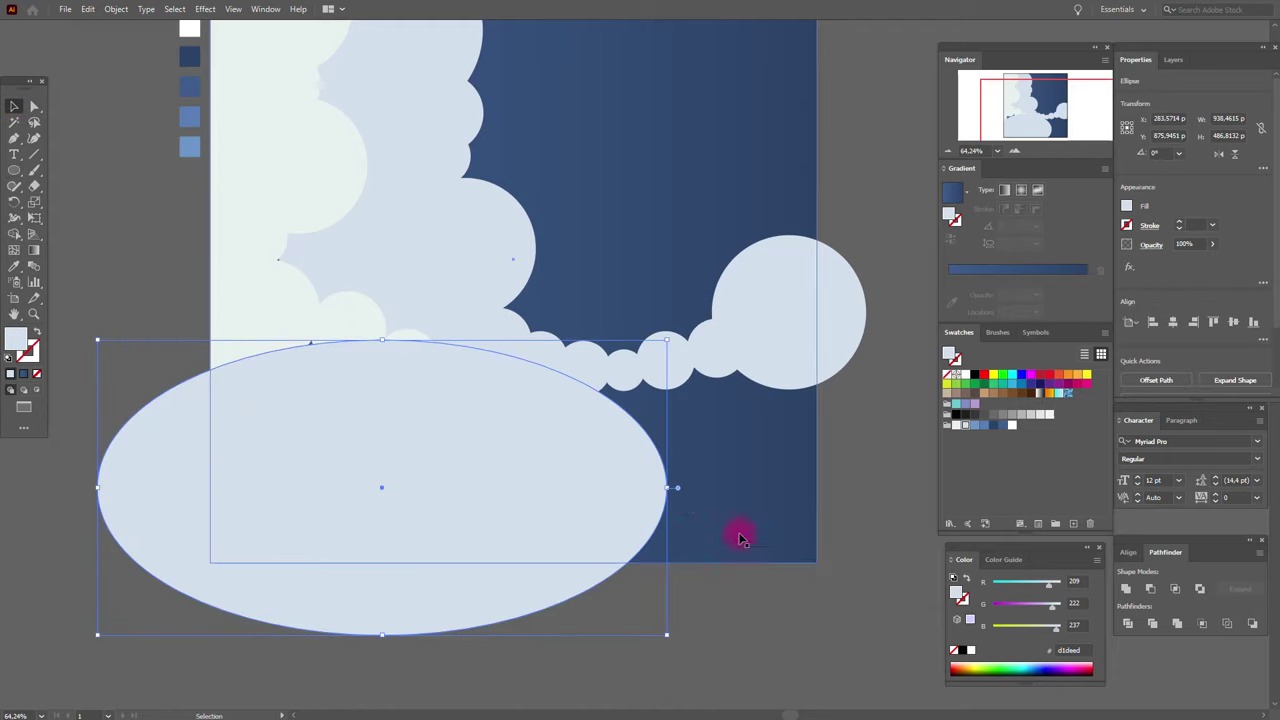
drag(671, 491, 683, 531)
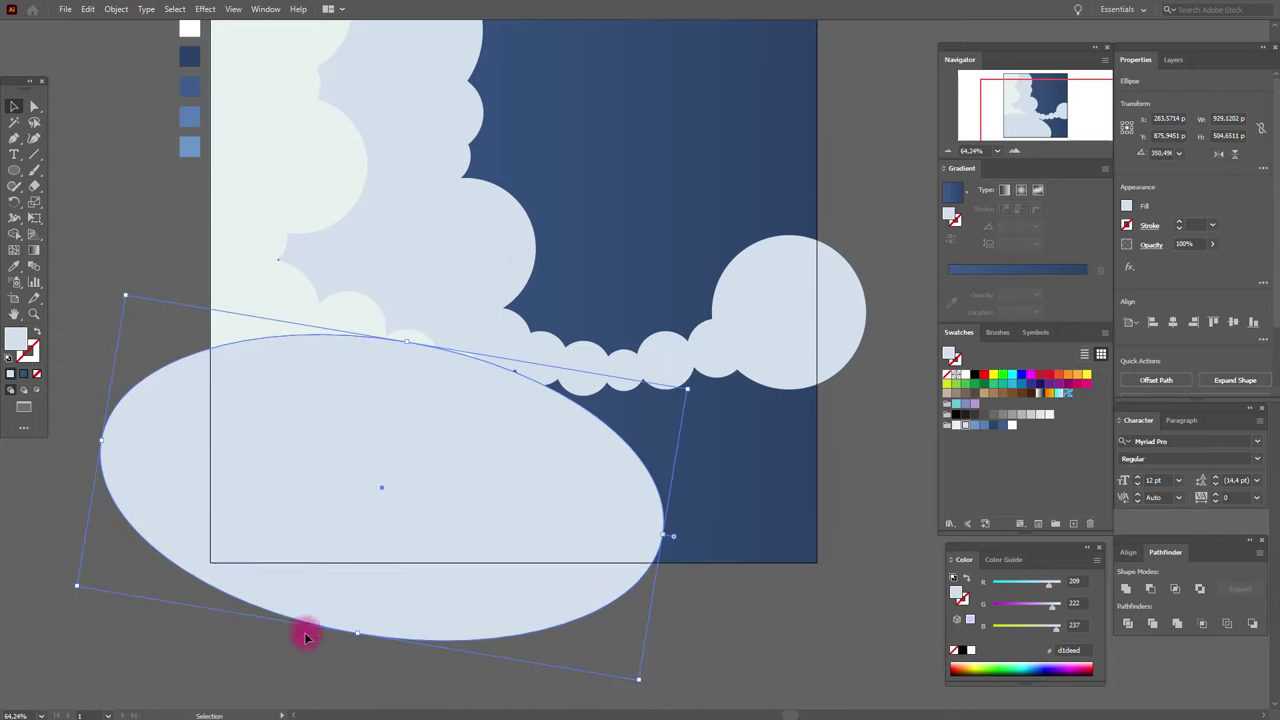
drag(359, 633, 355, 650)
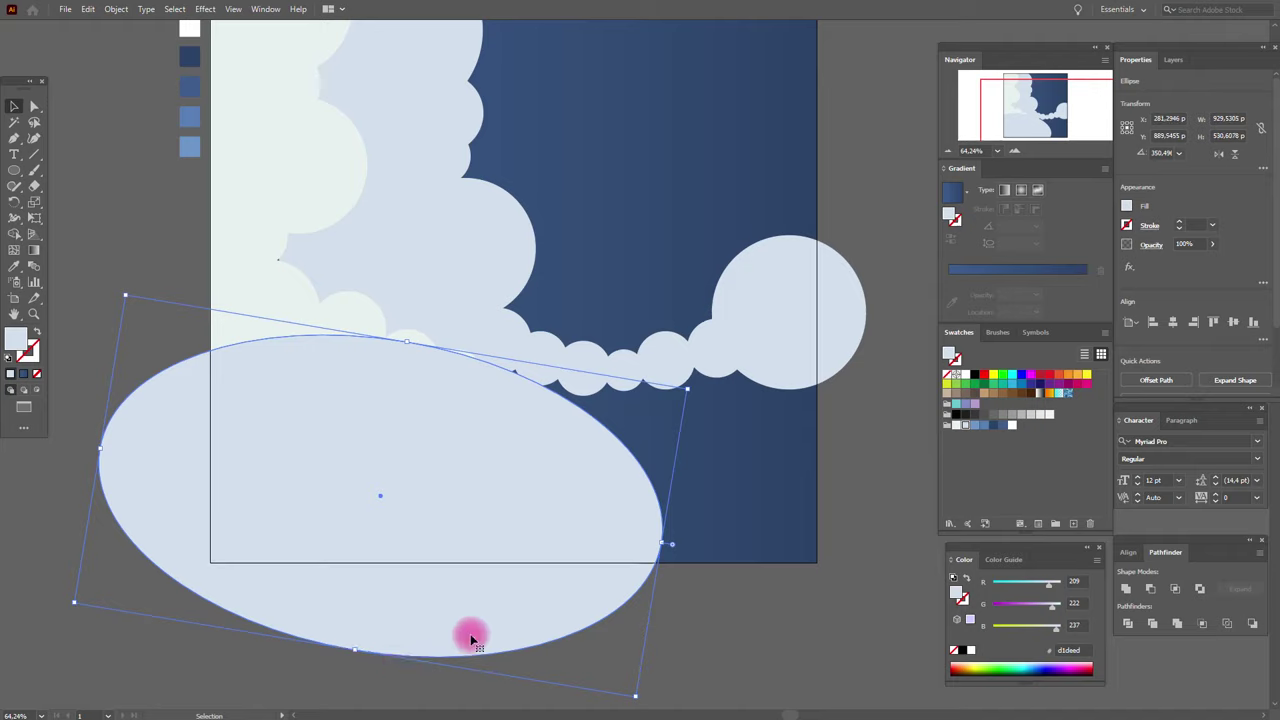
click(728, 632)
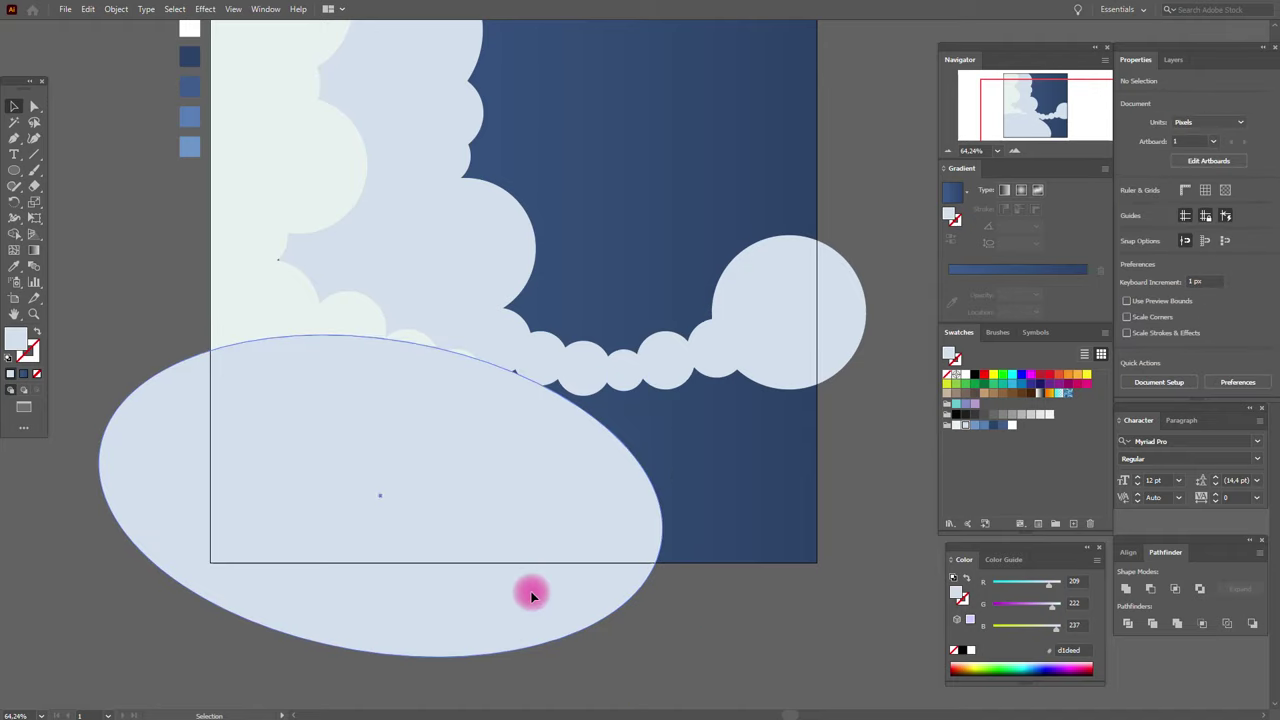
drag(535, 600, 610, 580)
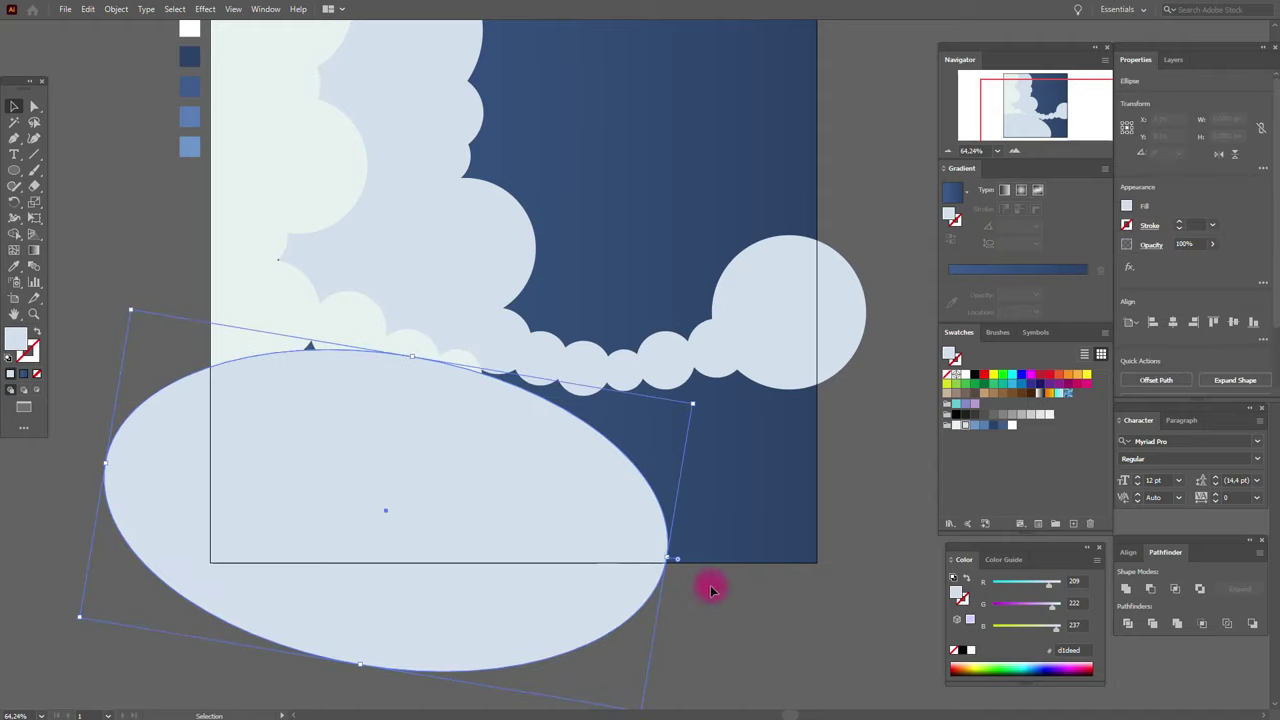
drag(671, 558, 663, 543)
drag(583, 537, 569, 541)
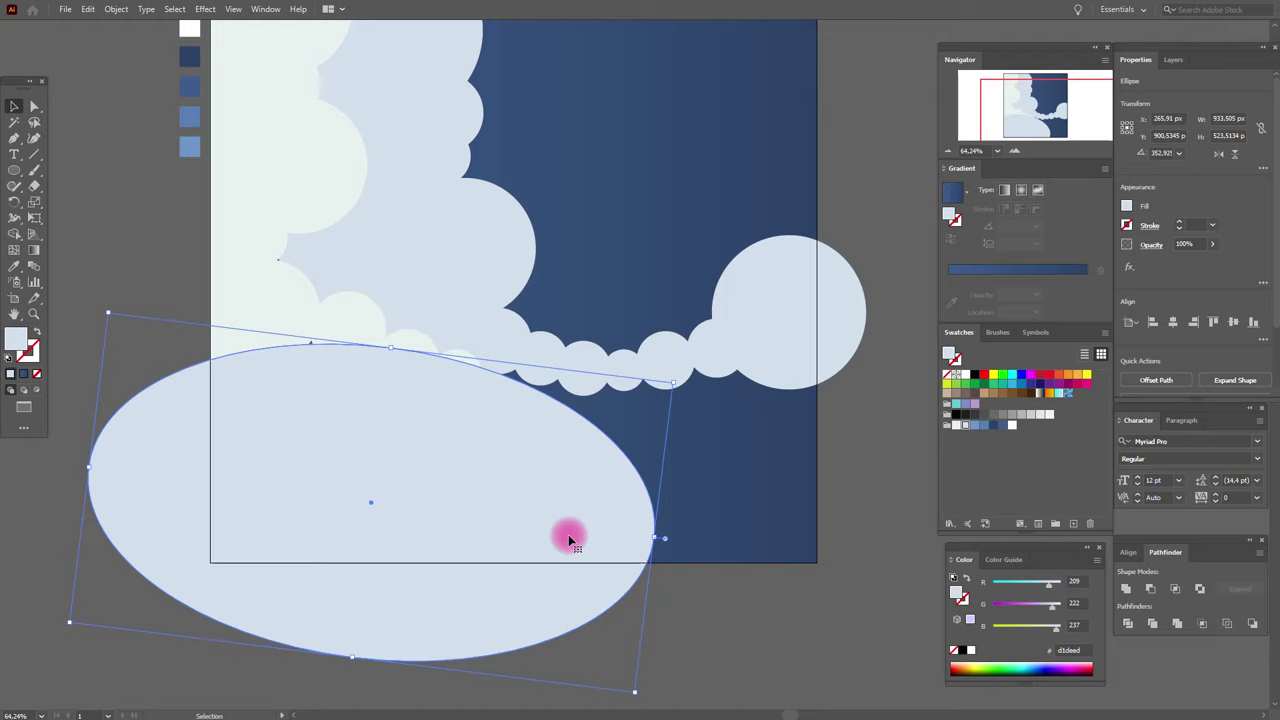
click(766, 600)
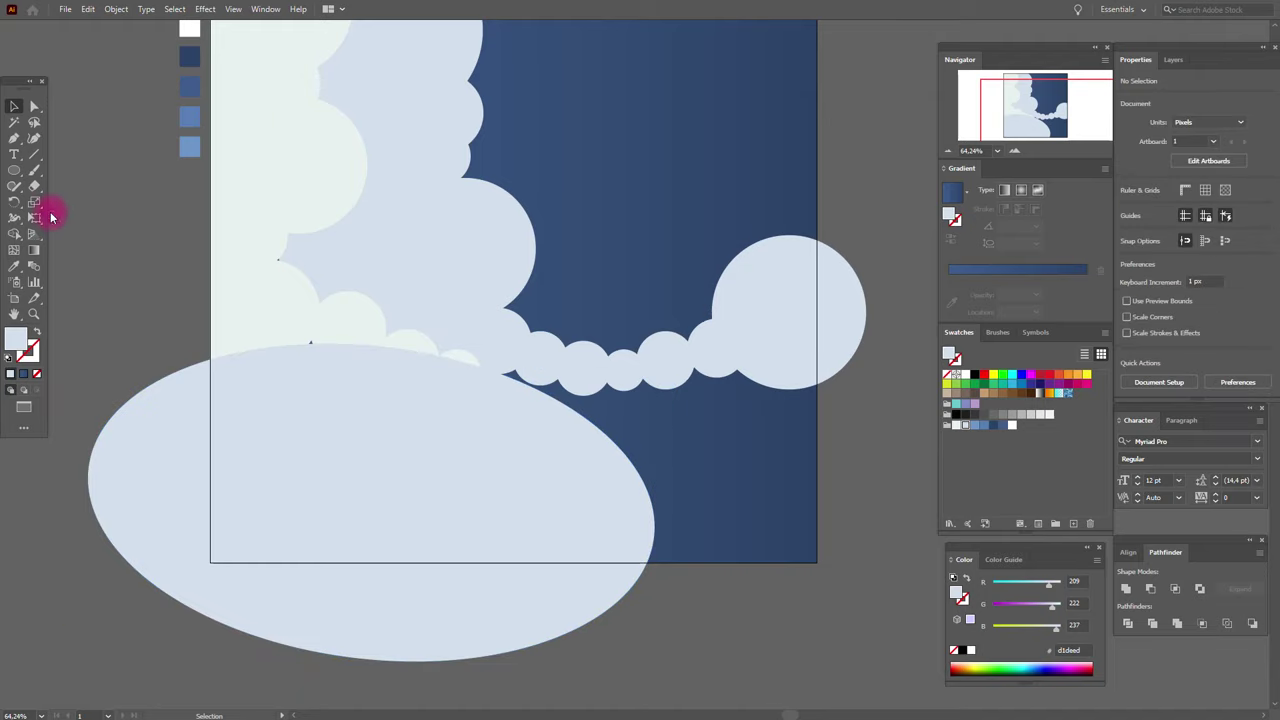
drag(14, 173, 101, 289)
Draw two overlapping white ellipses at the artboard's lower left and lower right
click(14, 265)
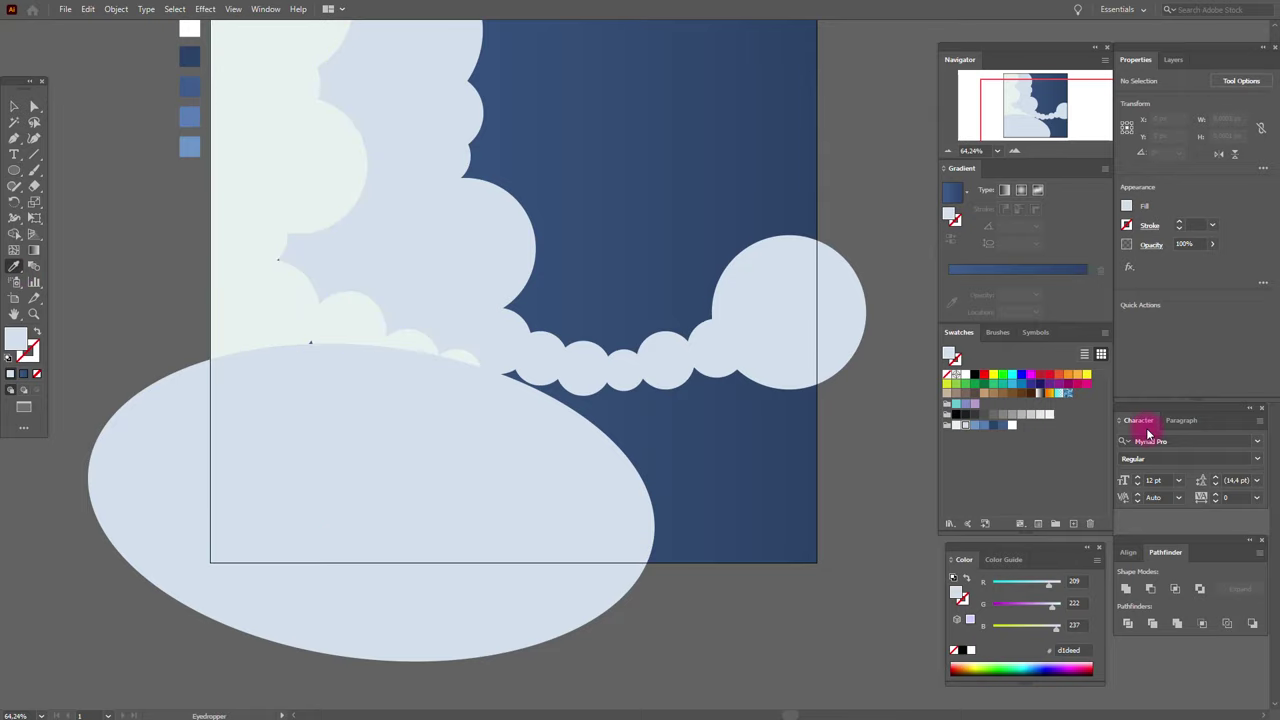
click(960, 376)
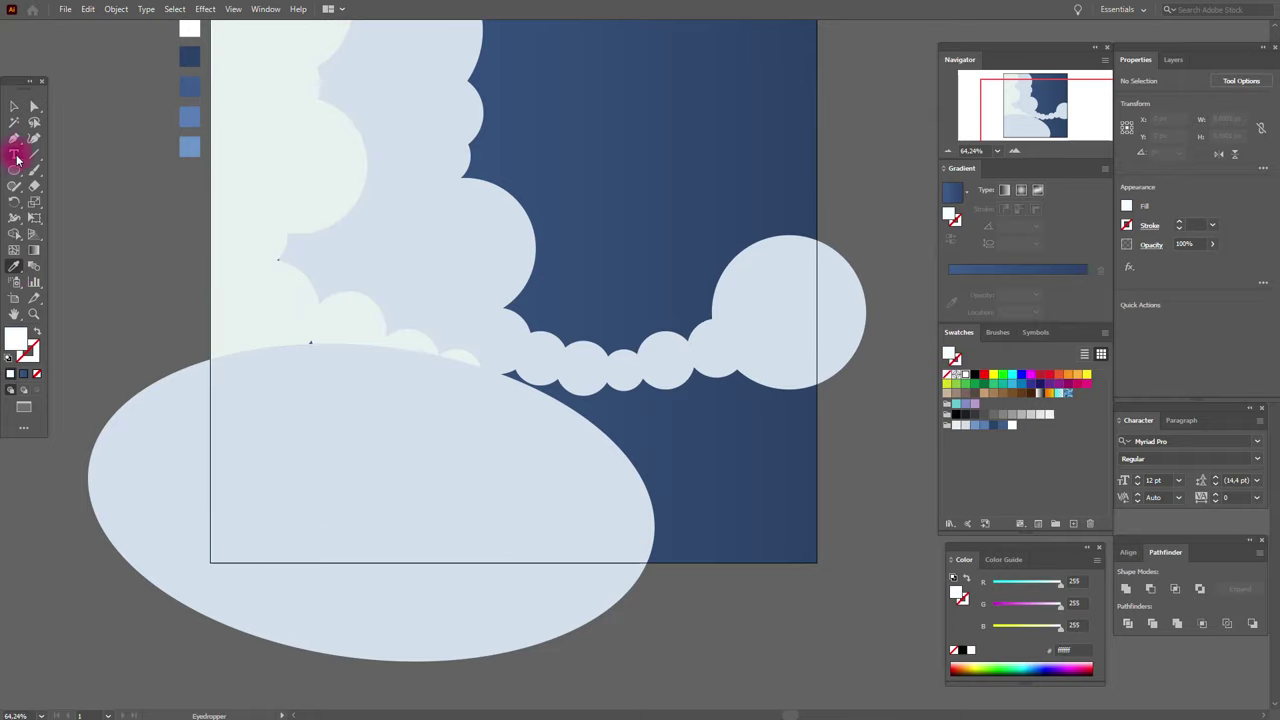
mouse_move(137, 406)
mouse_down()
mouse_move(451, 674)
mouse_move(535, 701)
mouse_up()
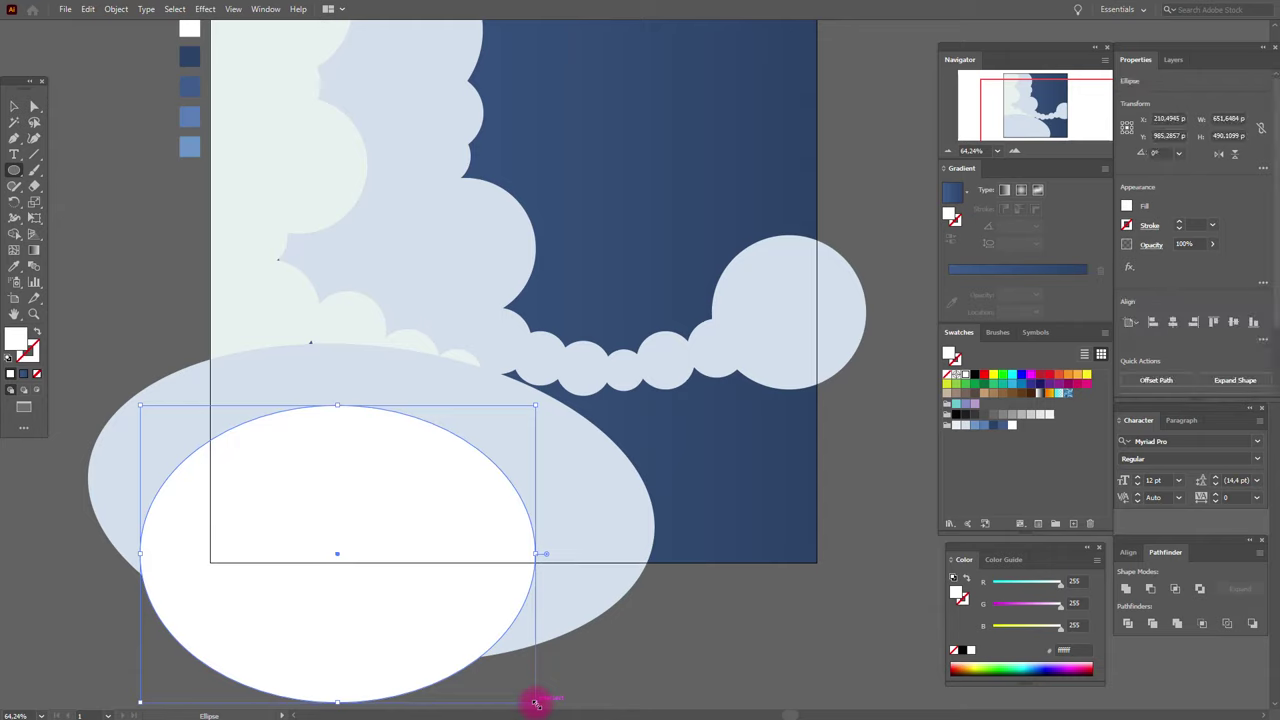
drag(490, 351, 865, 658)
Widen the right white ellipse to the right and nudge it into place
click(12, 108)
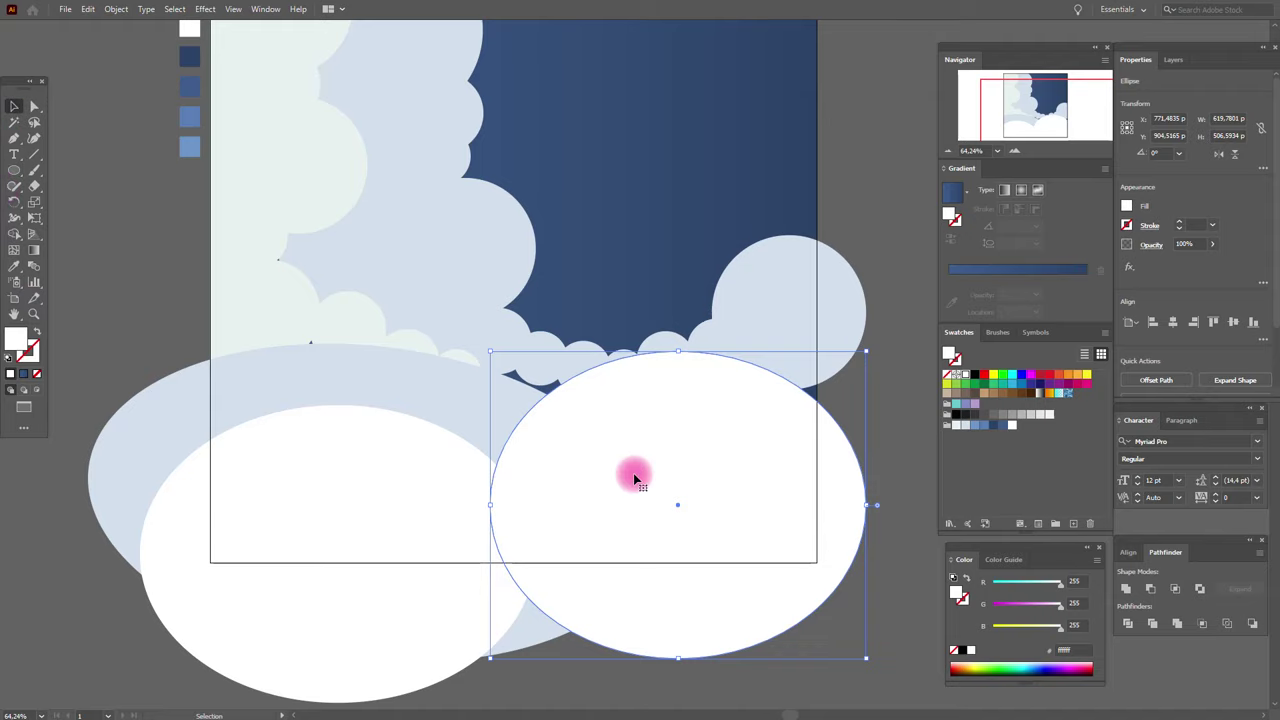
drag(632, 479, 623, 478)
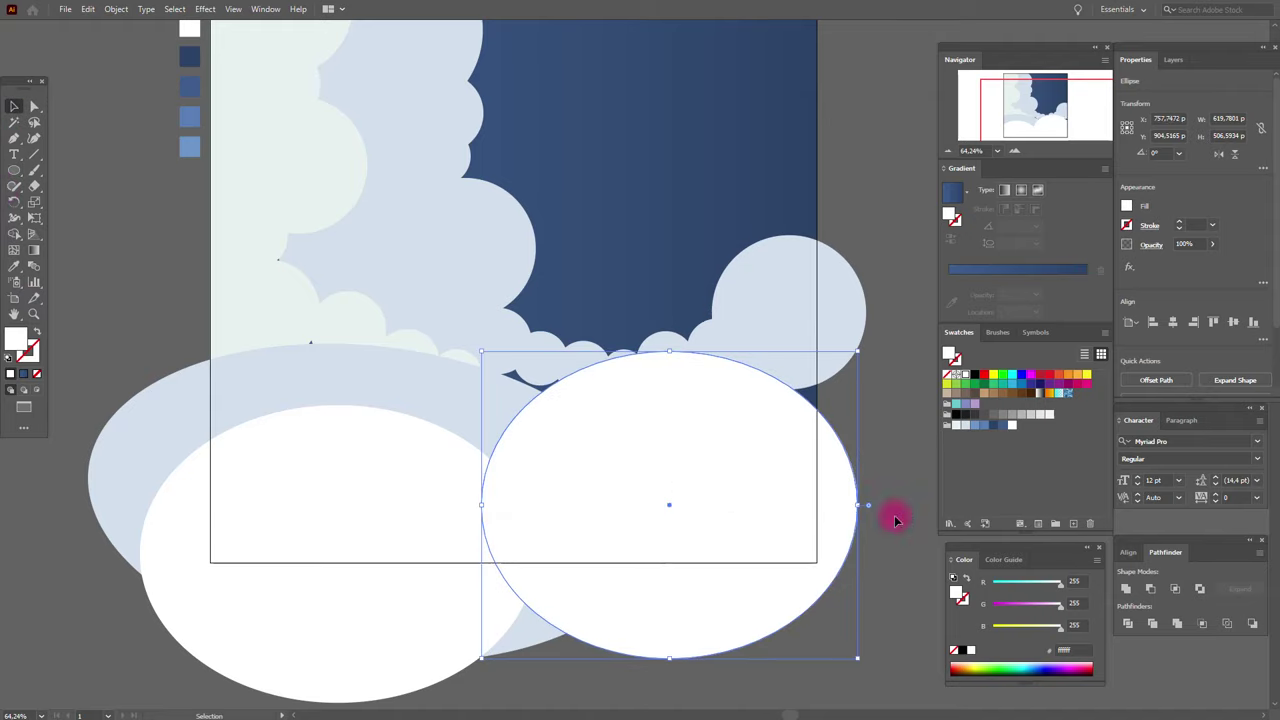
drag(862, 508, 935, 515)
drag(793, 495, 772, 525)
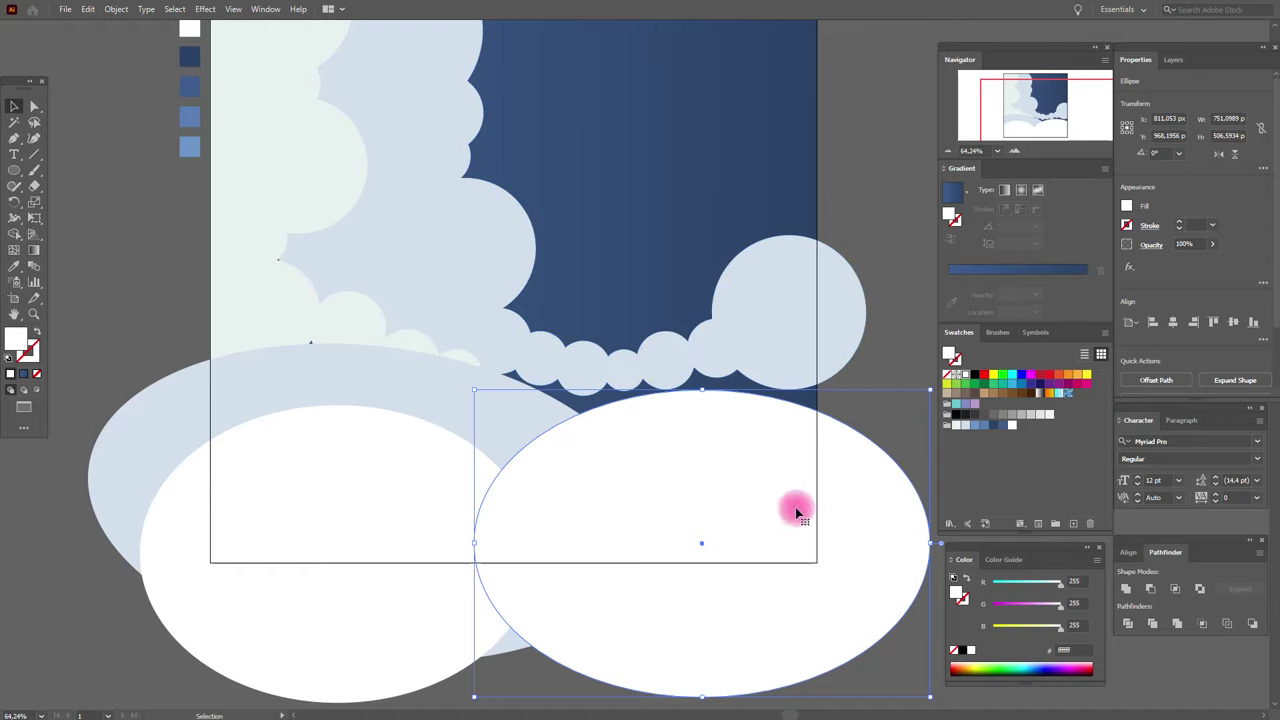
drag(794, 508, 791, 500)
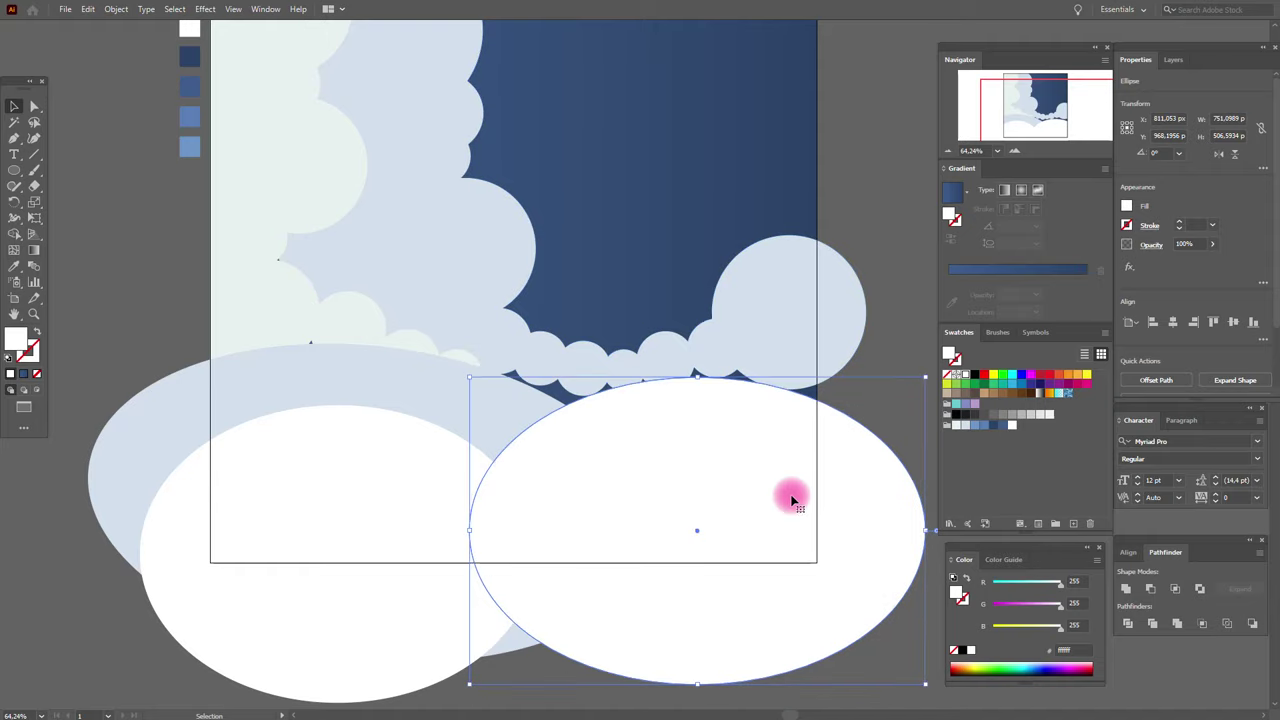
click(885, 370)
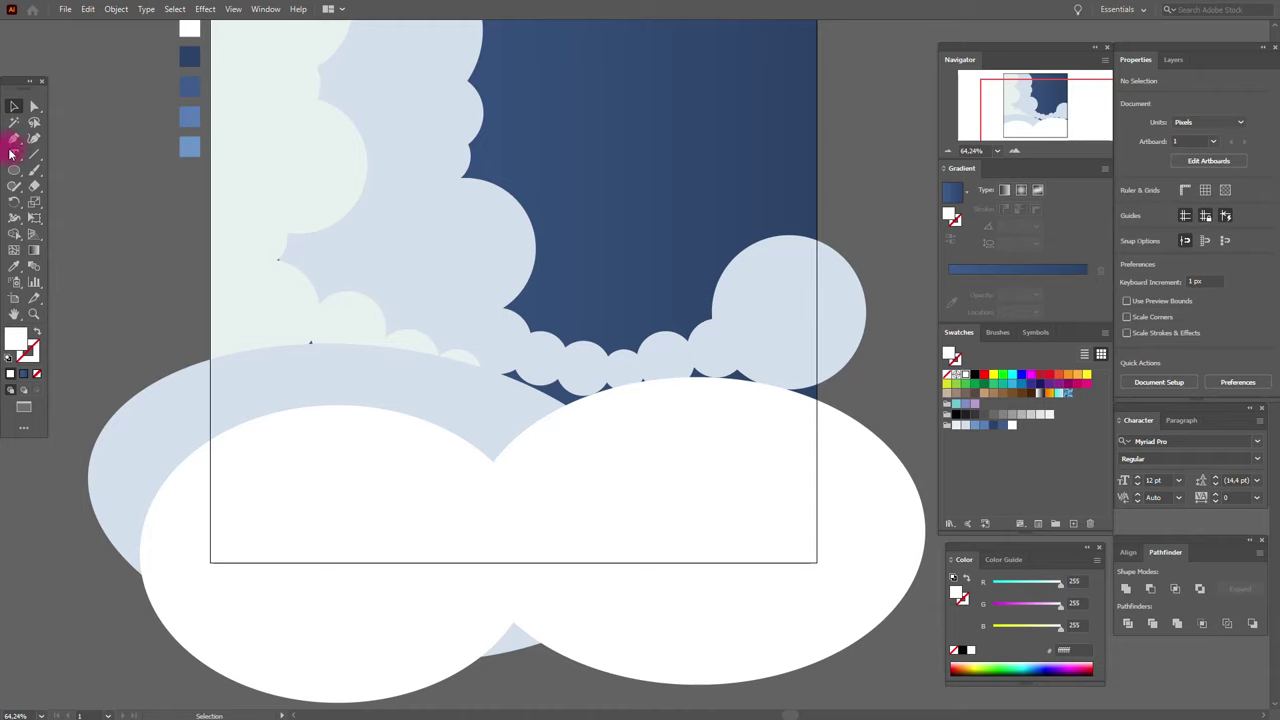
Raise the right white ellipse slightly and adjust the tilted light-blue ellipse behind it
drag(627, 489, 625, 480)
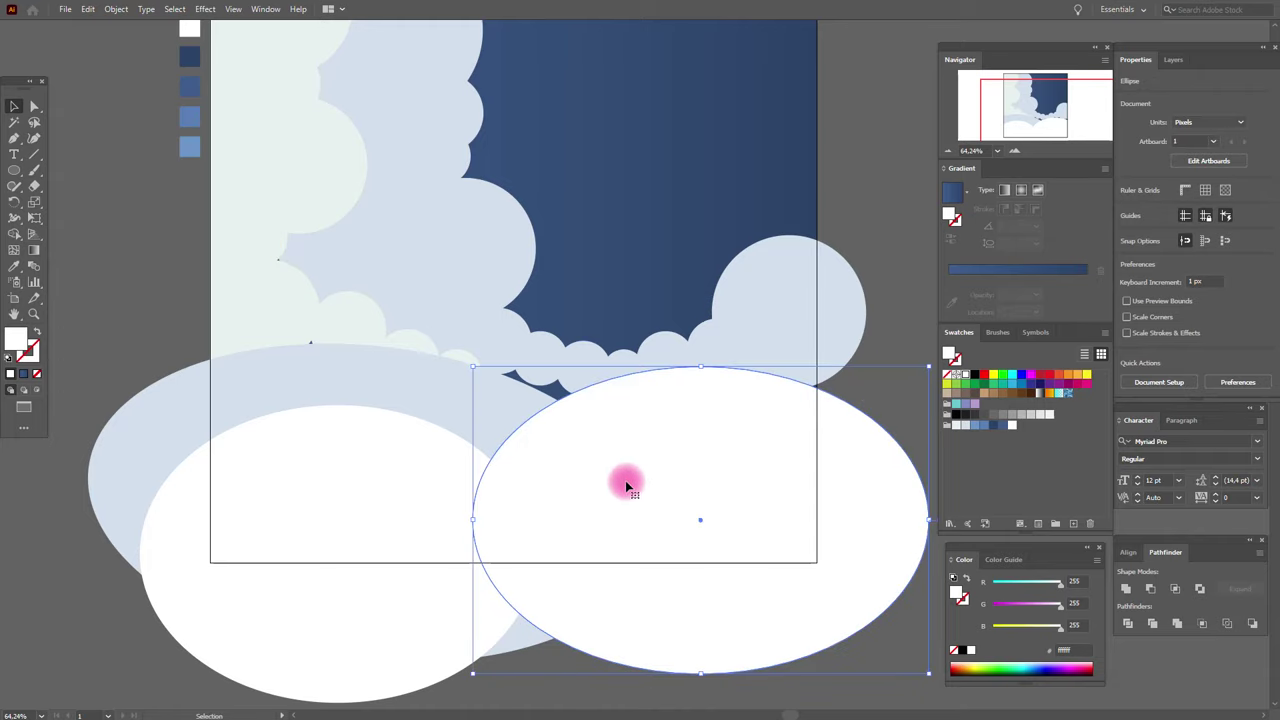
click(462, 360)
drag(500, 426, 508, 410)
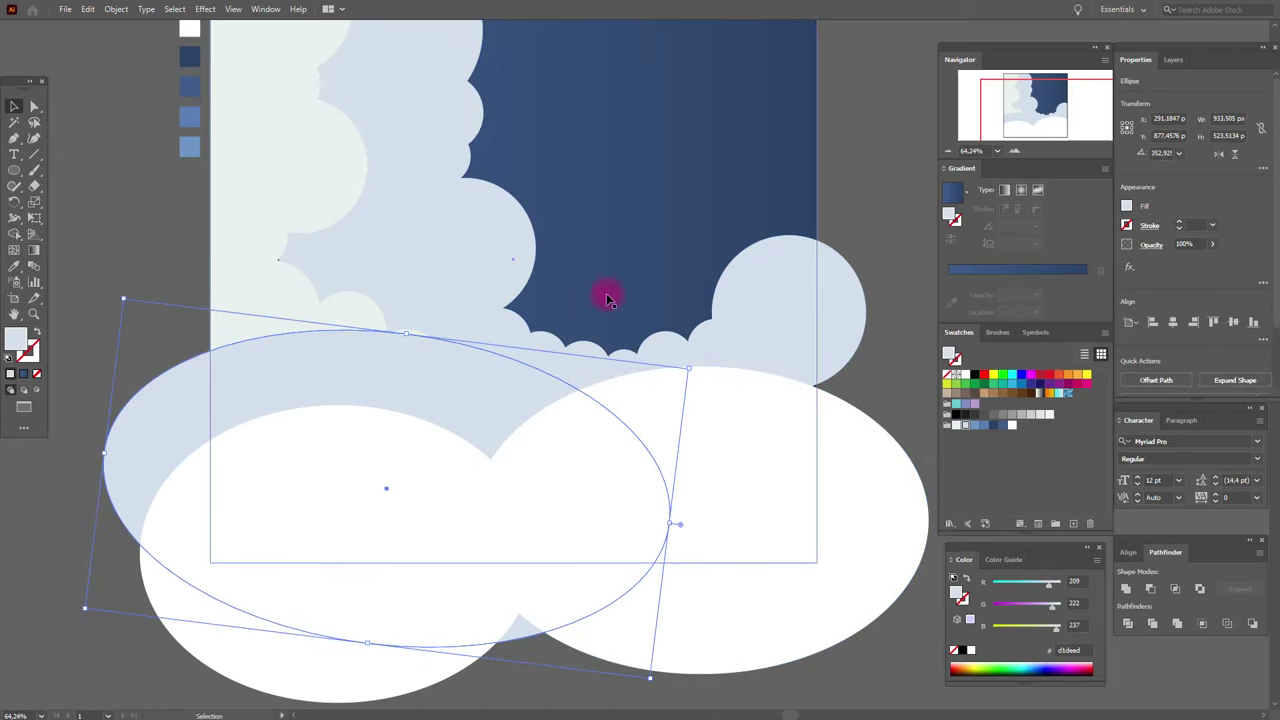
click(892, 347)
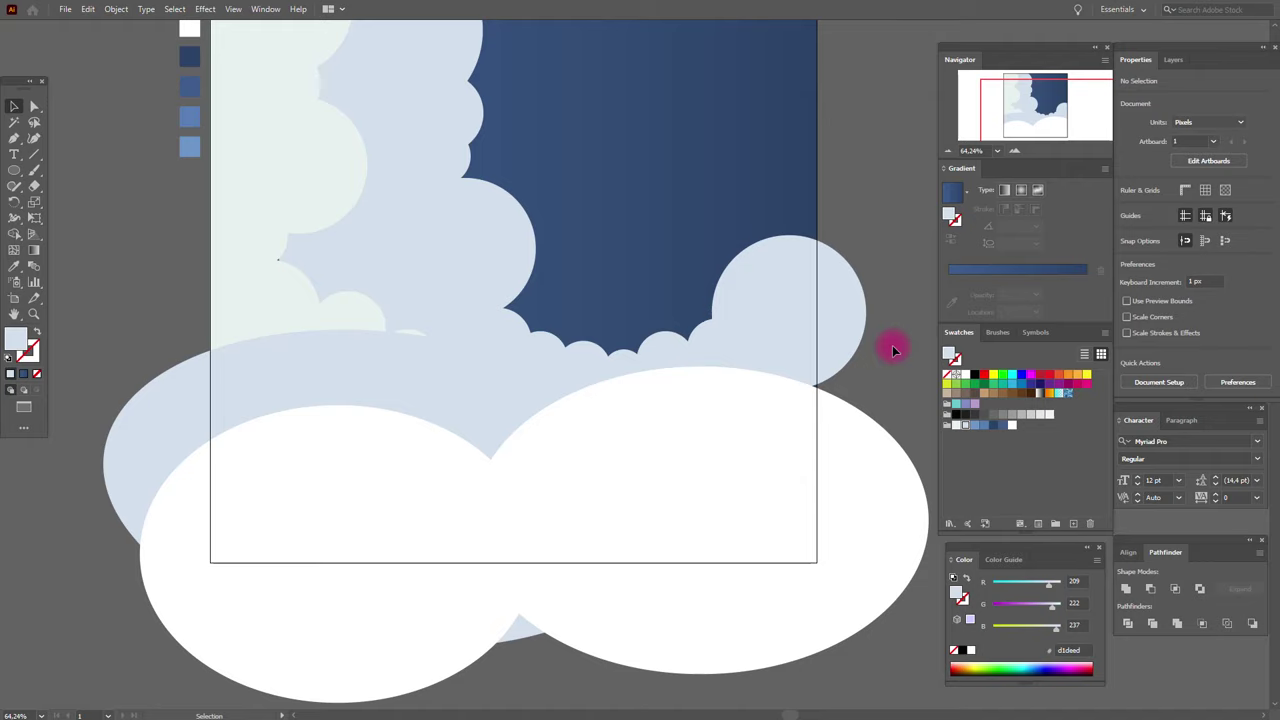
key(ctrl+z)
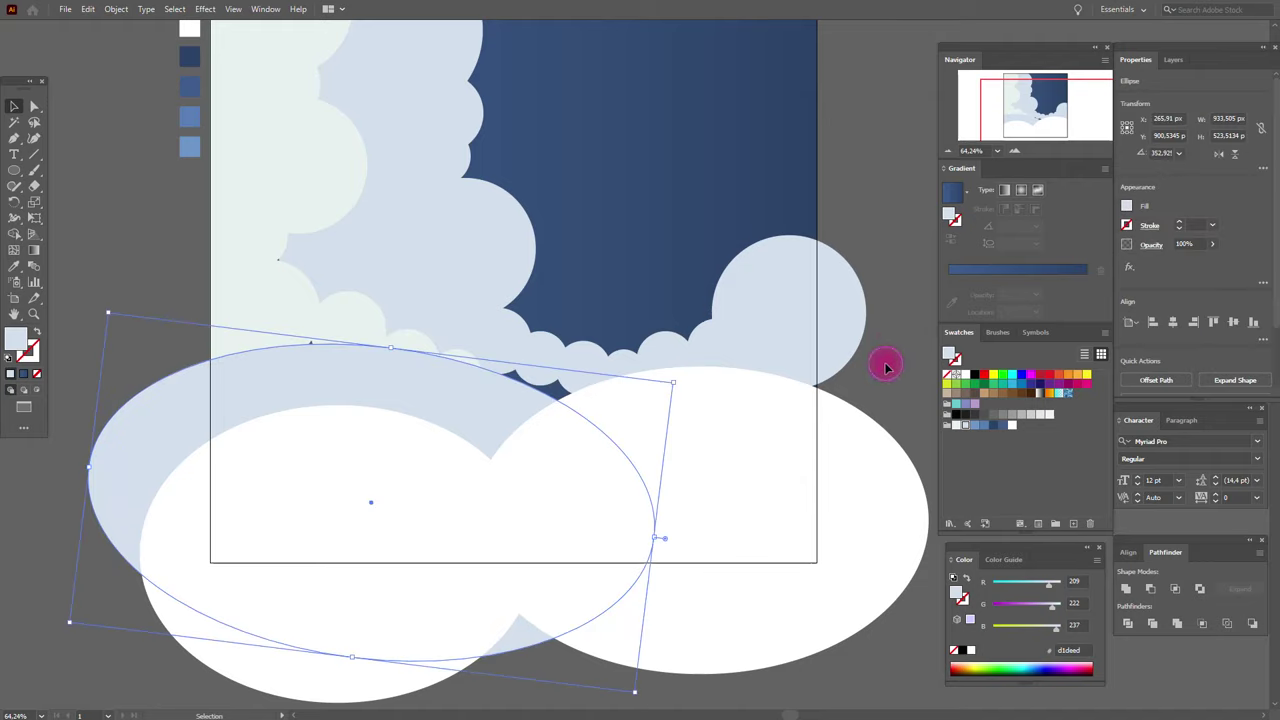
click(886, 367)
click(14, 314)
drag(449, 340, 431, 428)
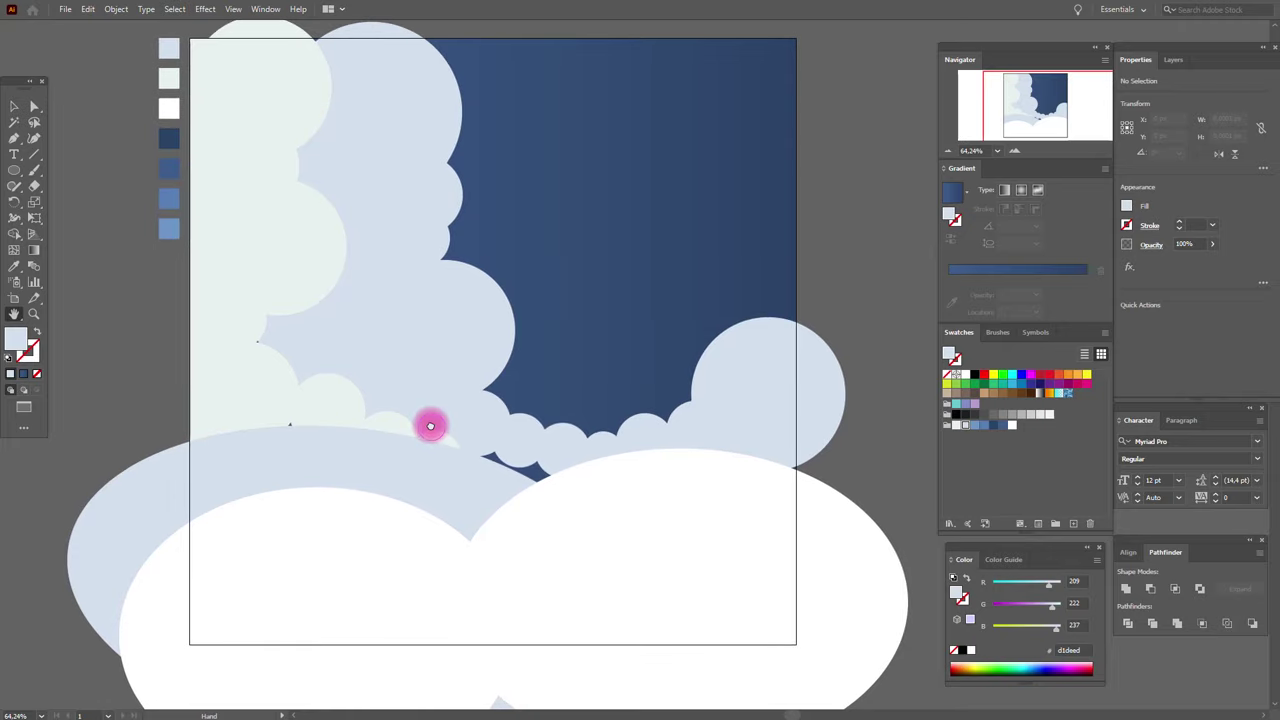
Draw two small circles along the pale-blue cloud's lower edge and position them
drag(430, 426, 429, 383)
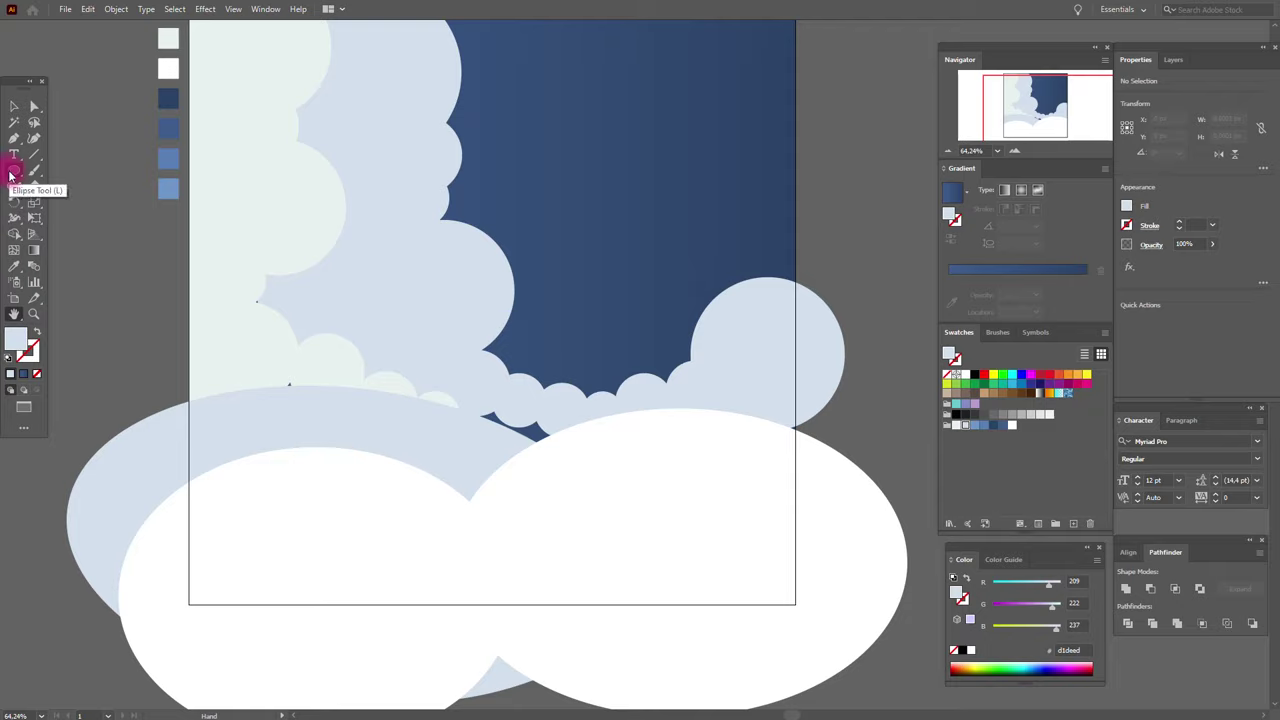
click(12, 172)
drag(477, 395, 572, 457)
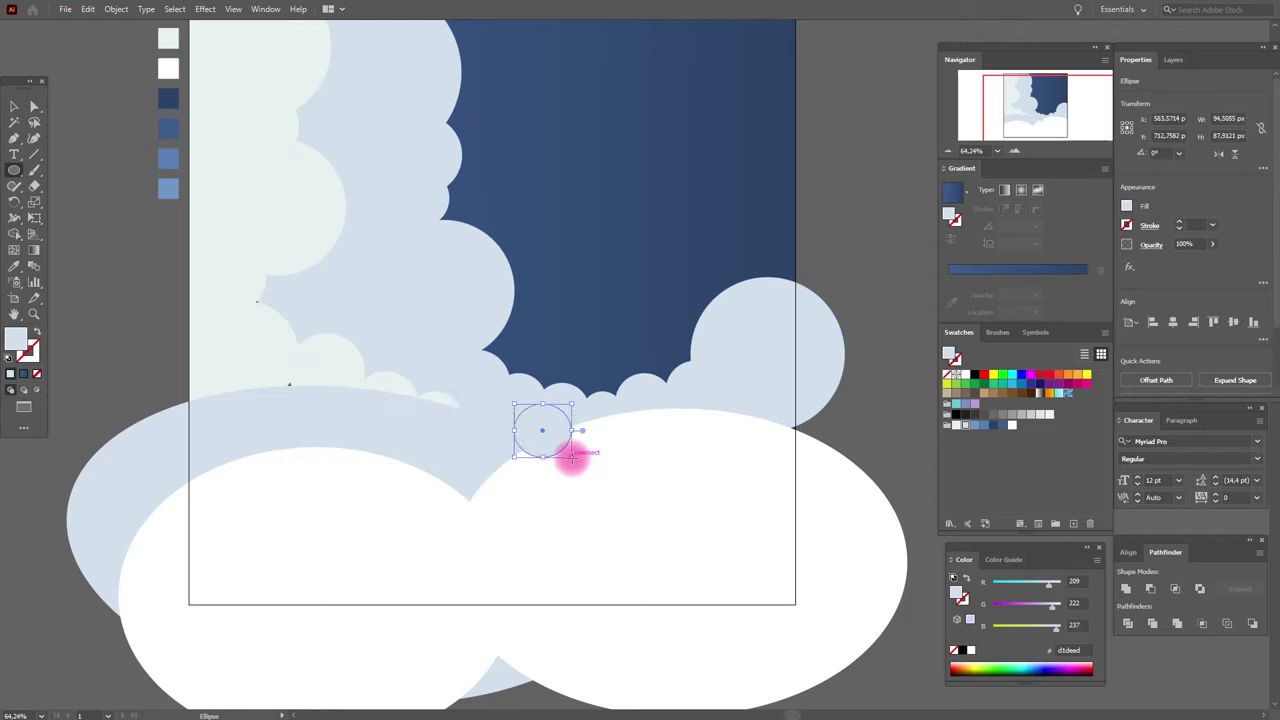
click(4, 170)
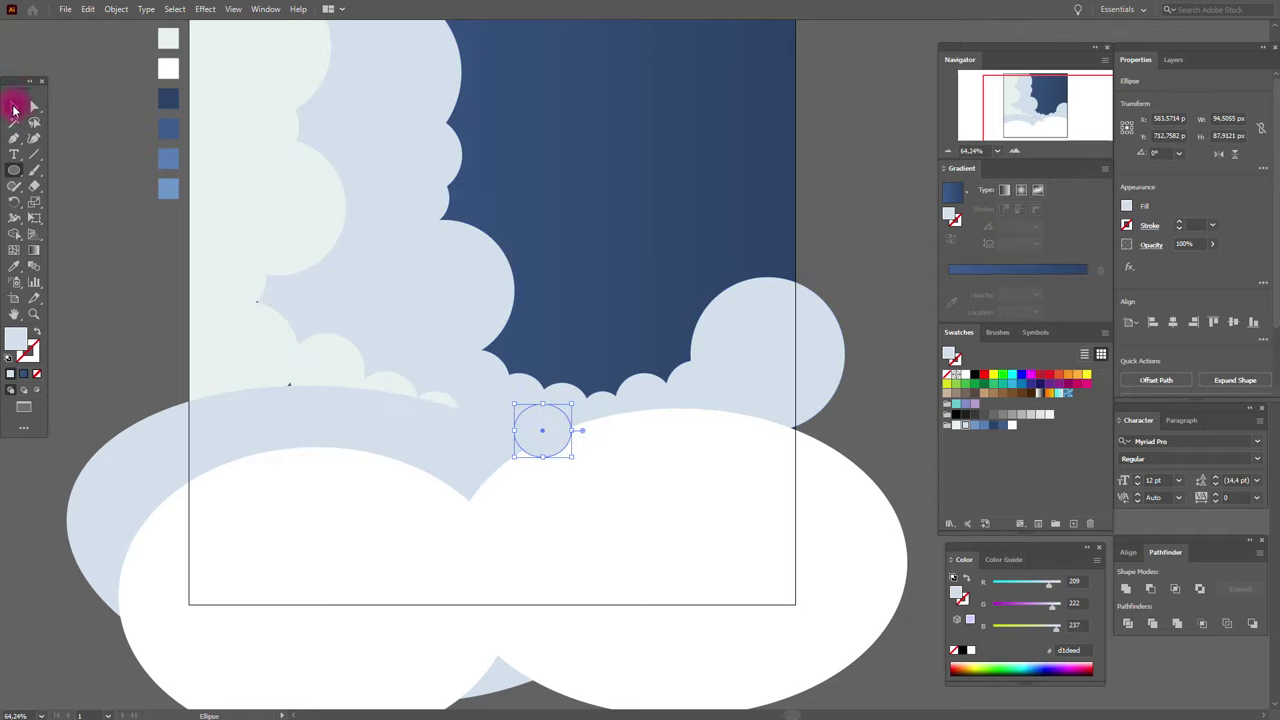
click(14, 107)
mouse_move(543, 409)
mouse_down()
mouse_move(509, 417)
mouse_move(543, 410)
mouse_up()
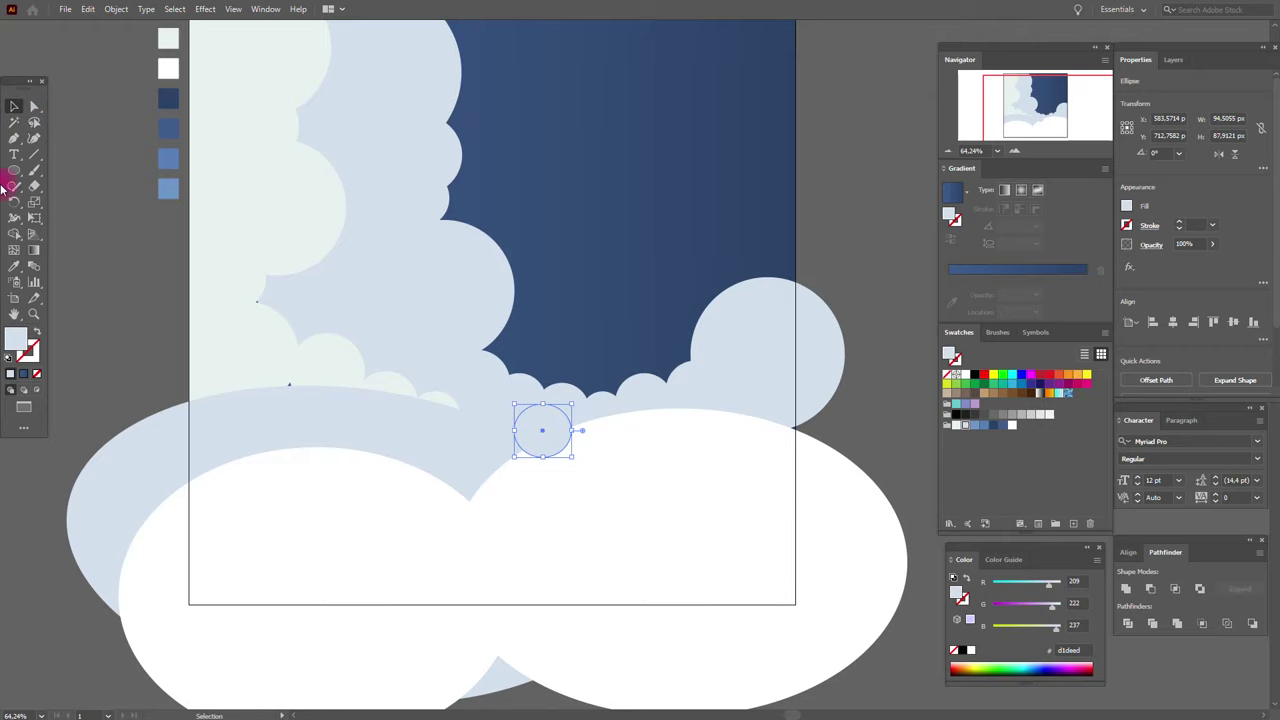
click(12, 172)
drag(242, 292, 277, 321)
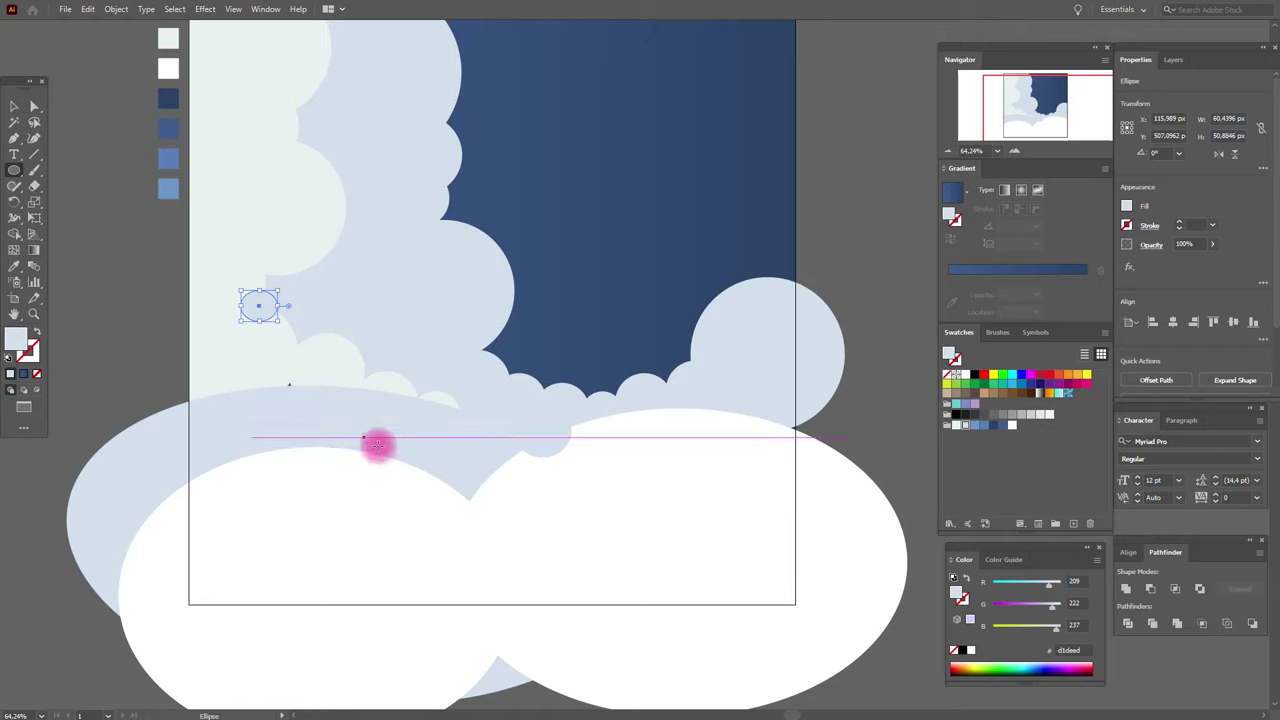
click(12, 107)
mouse_move(551, 414)
mouse_down()
mouse_move(520, 397)
mouse_move(543, 429)
mouse_up()
Unite the small circles with the pale-blue cloud and send it behind the dark sky
shift+click(268, 320)
shift+click(443, 286)
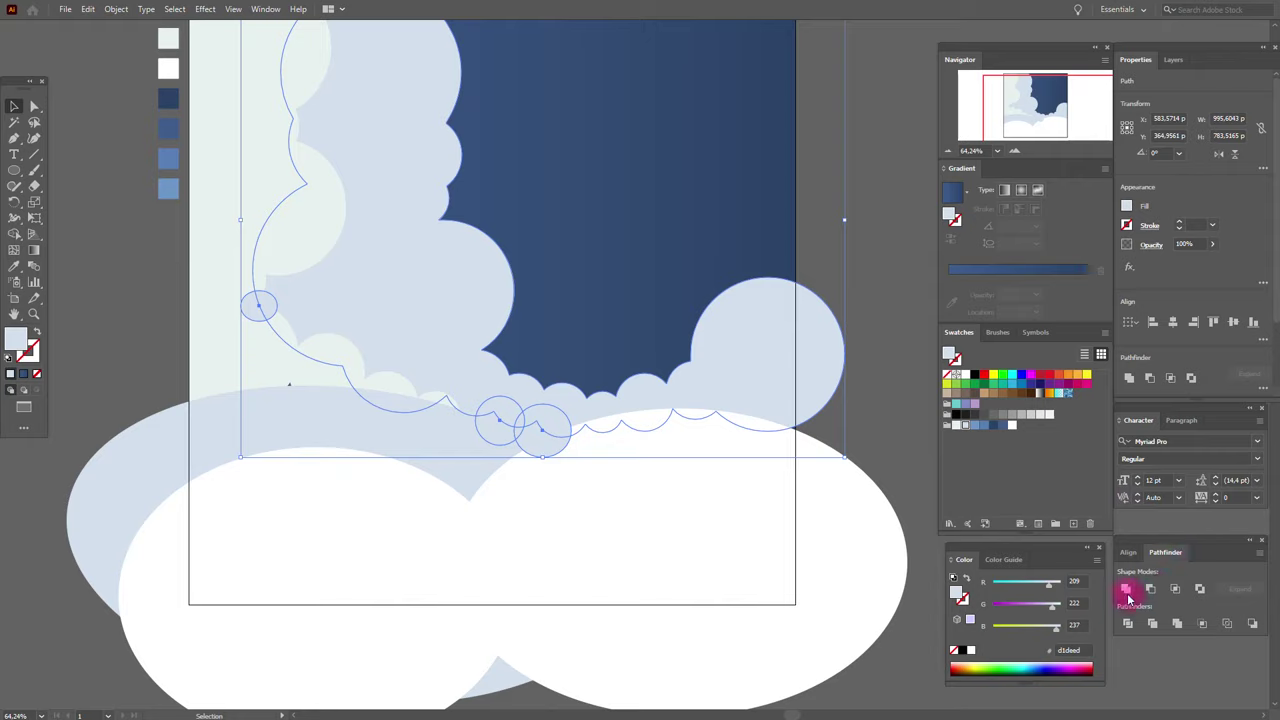
click(1127, 592)
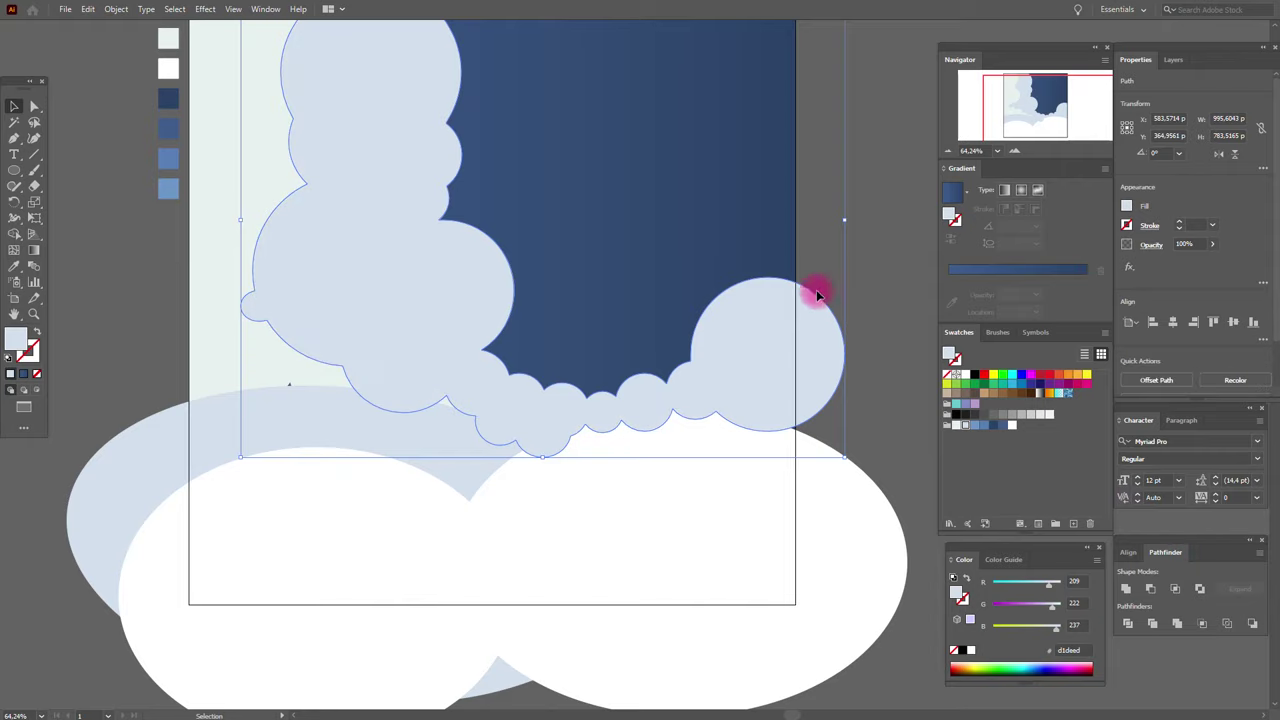
shift+click(782, 243)
right_click(780, 240)
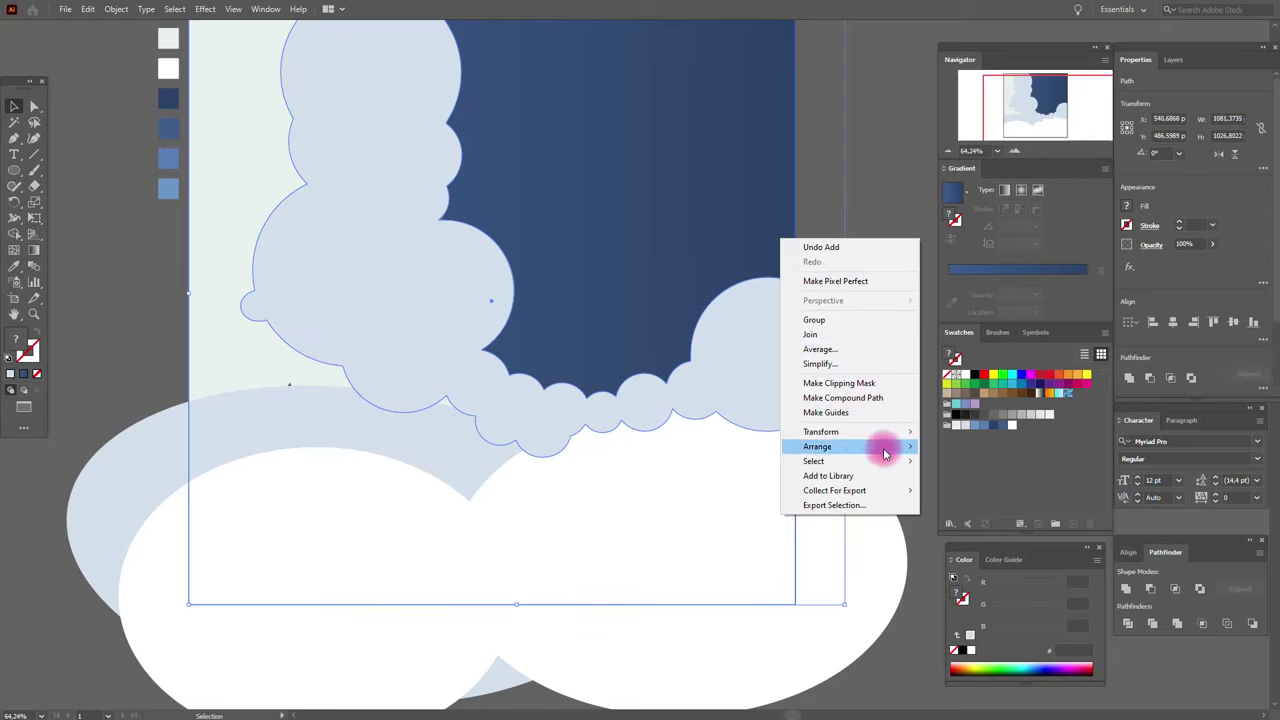
mouse_move(880, 447)
click(958, 491)
click(862, 361)
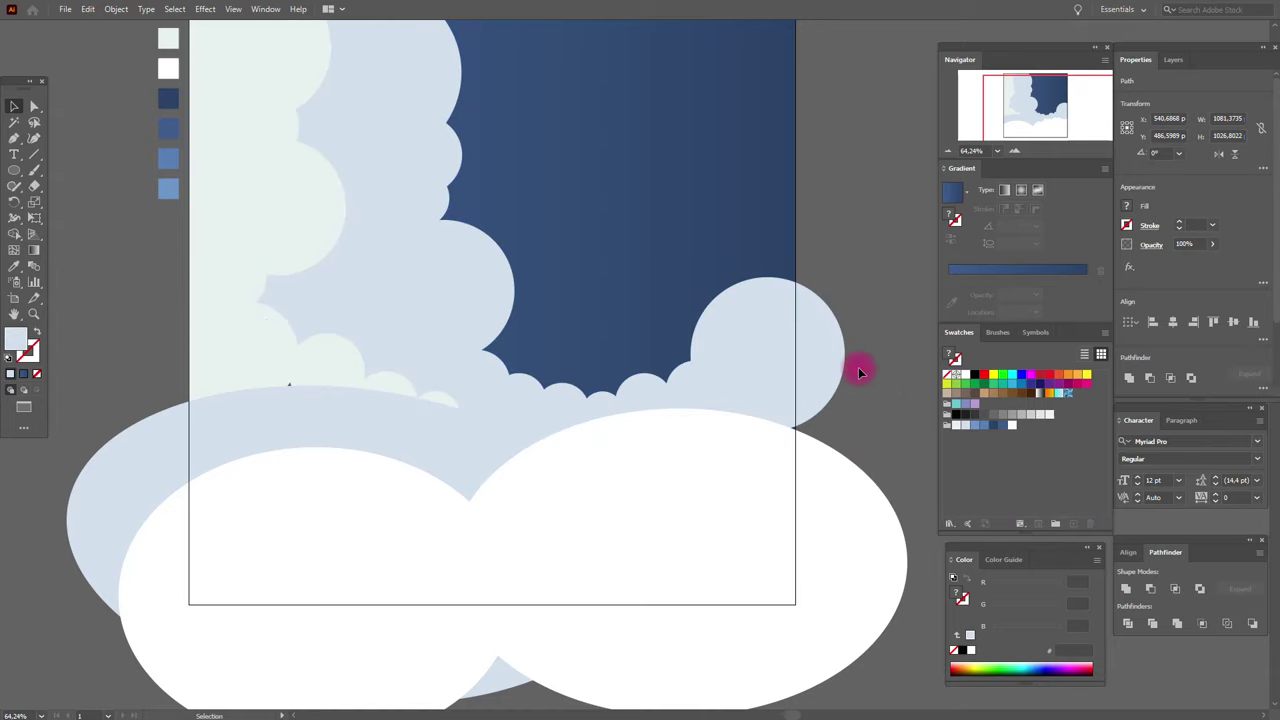
click(283, 440)
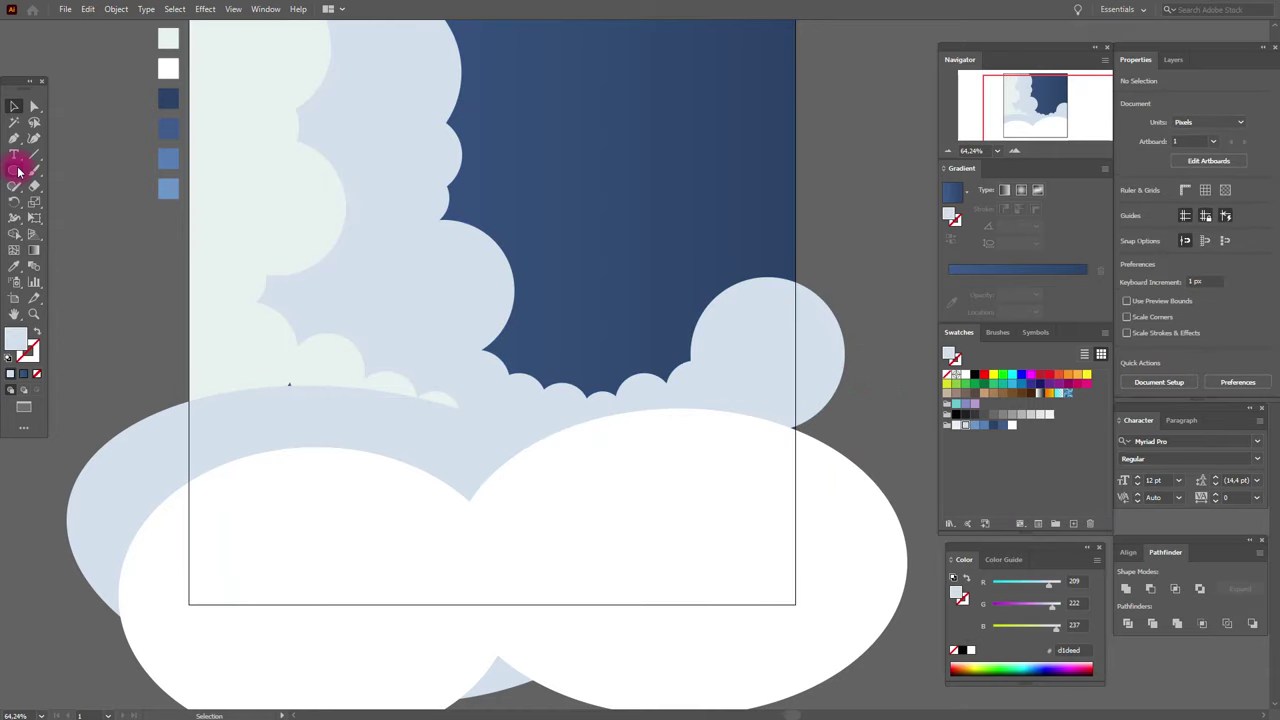
Sample the light colour e8f1ef and draw a small circle on the left cloud's edge
click(18, 172)
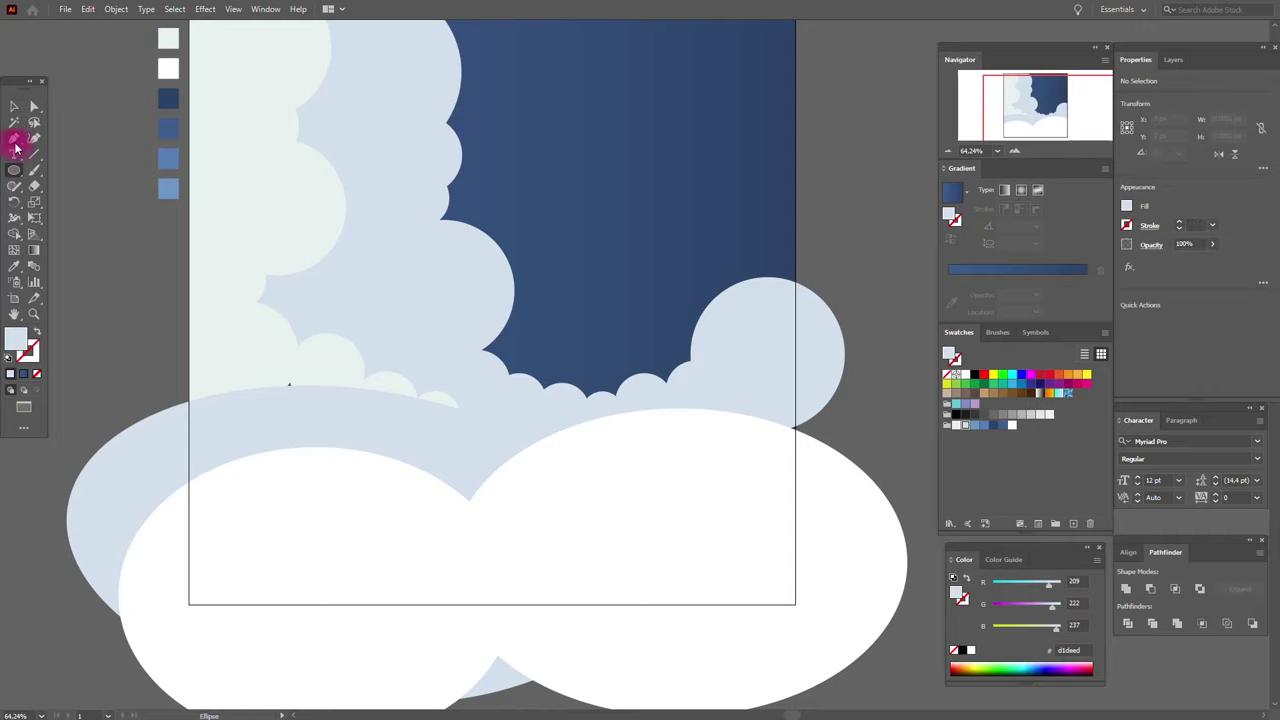
scroll(149, 283, up, 2)
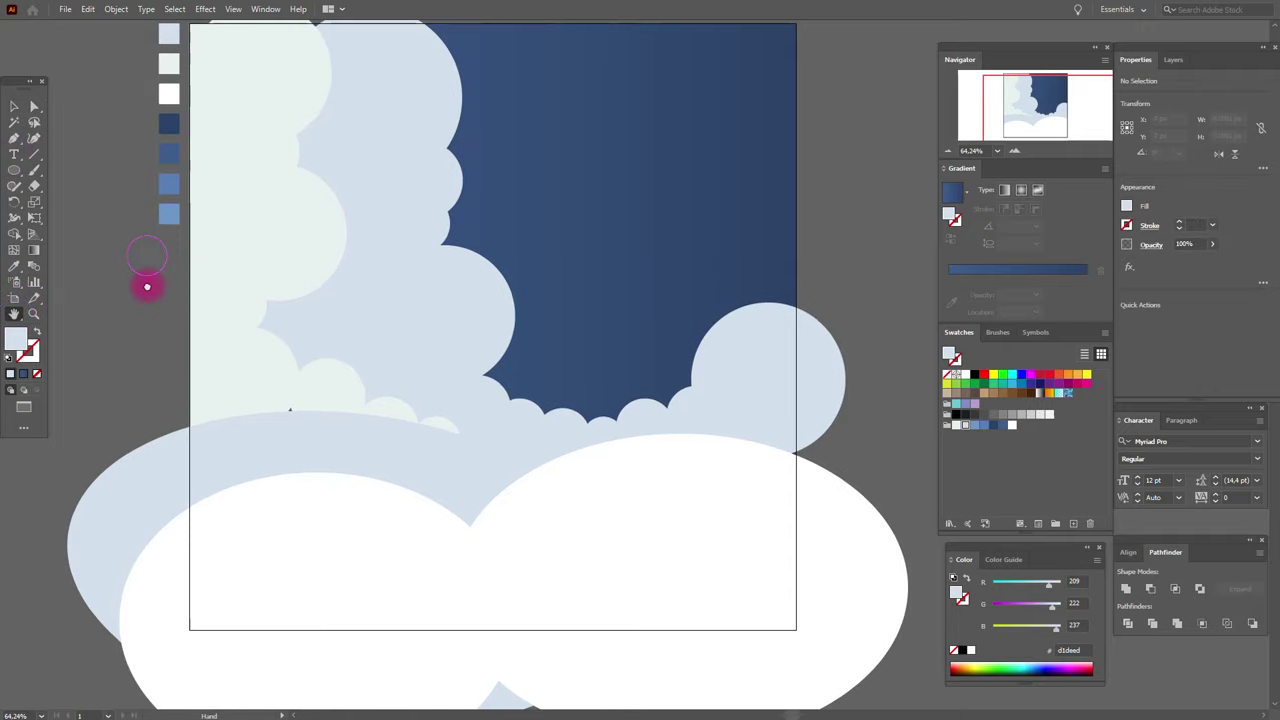
click(14, 266)
click(172, 84)
click(14, 170)
drag(266, 404, 306, 442)
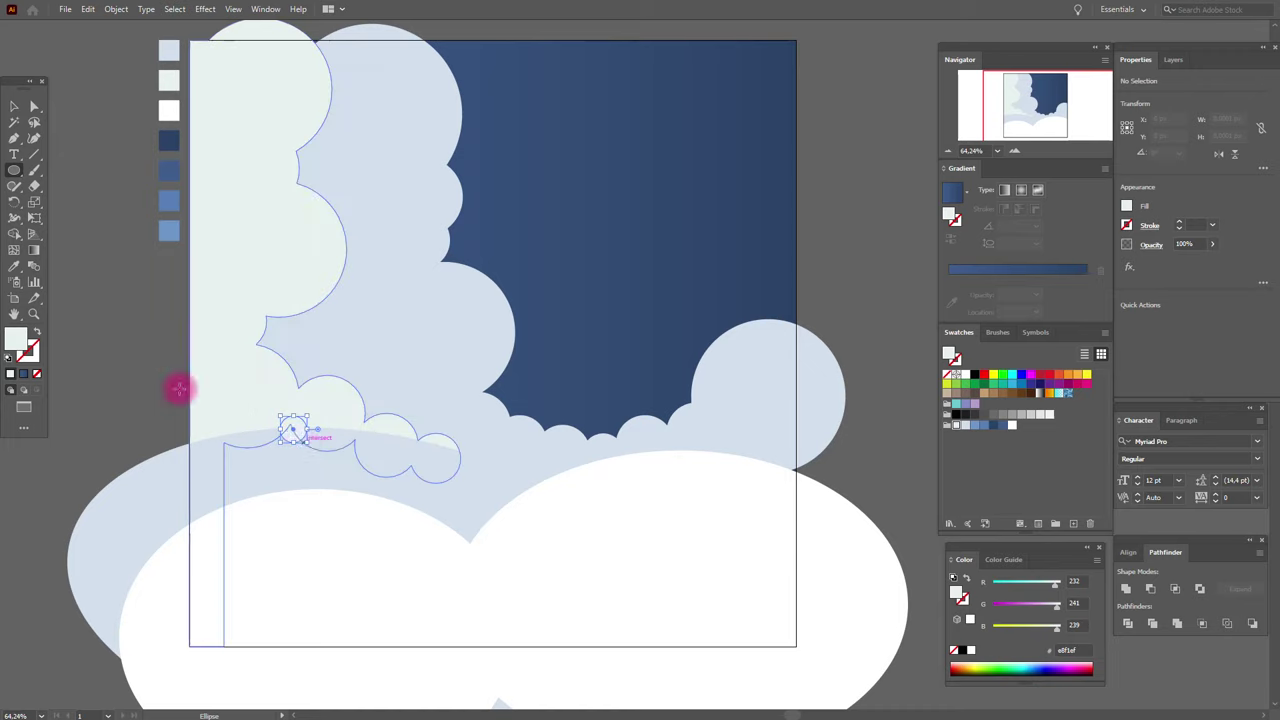
Send the left cloud, middle cloud and sky rectangle to the back
click(14, 106)
shift+click(314, 264)
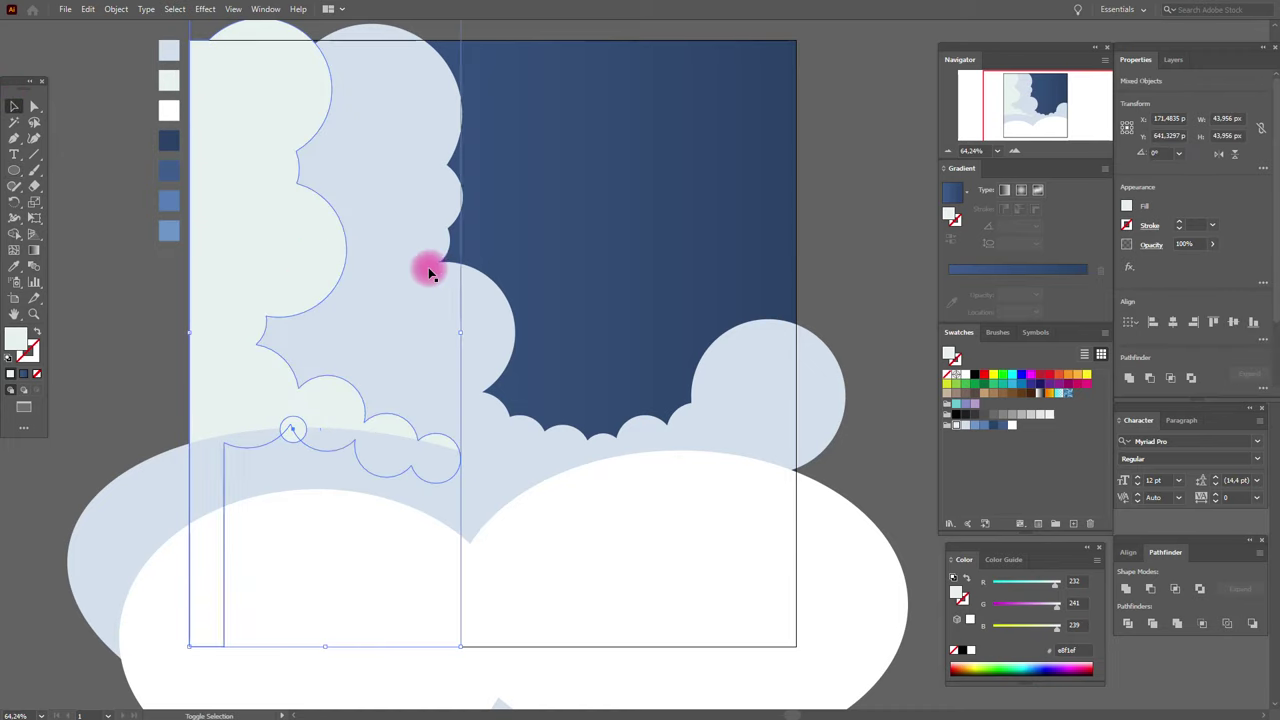
shift+click(429, 268)
shift+click(585, 260)
right_click(587, 263)
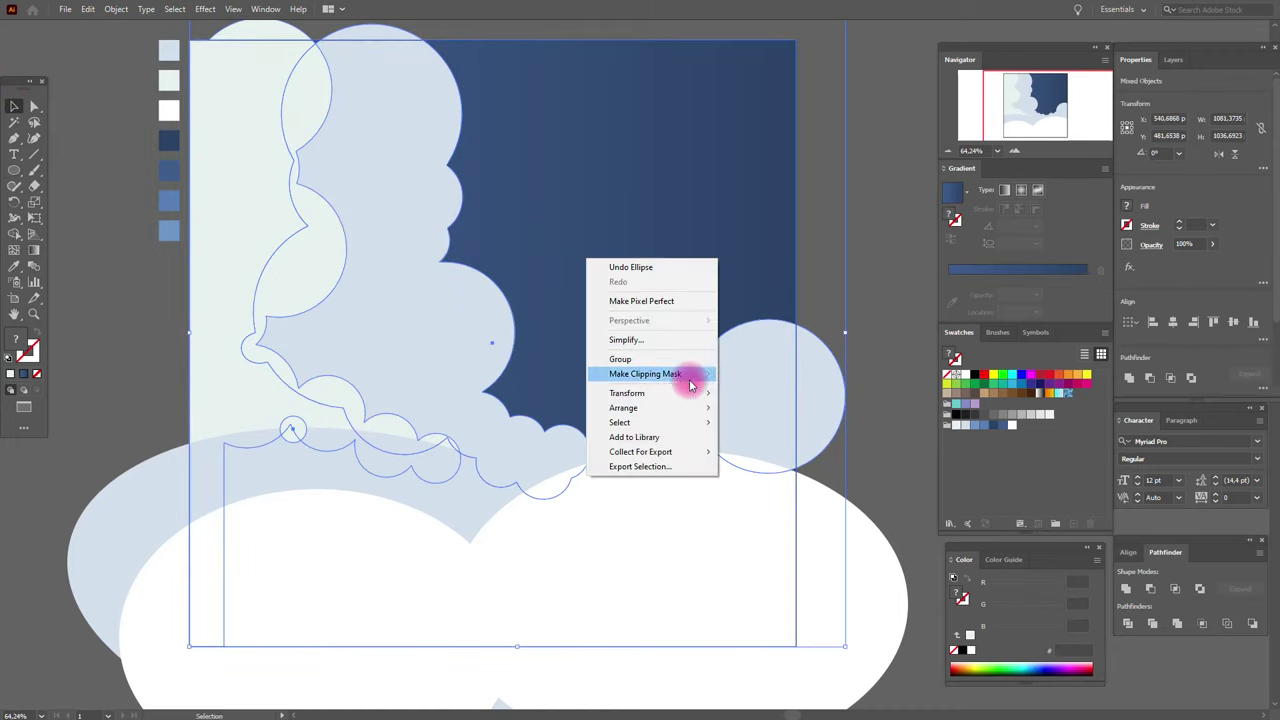
mouse_move(700, 410)
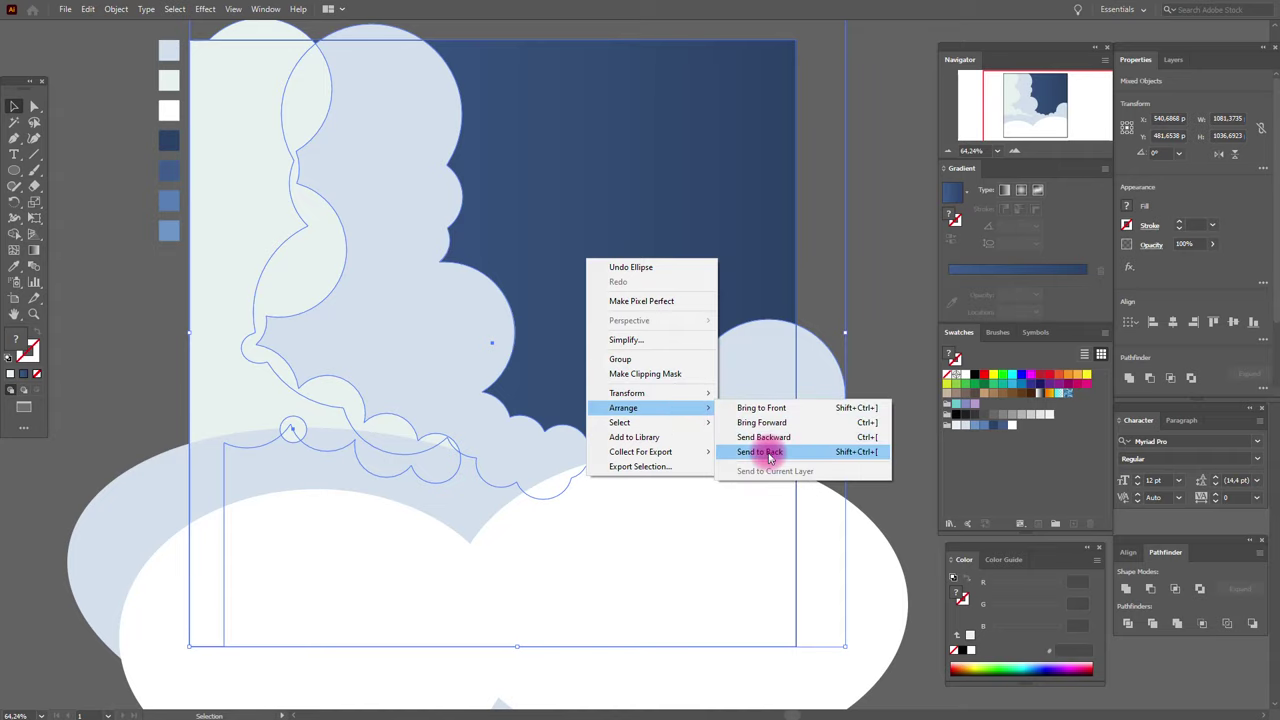
click(770, 452)
click(894, 331)
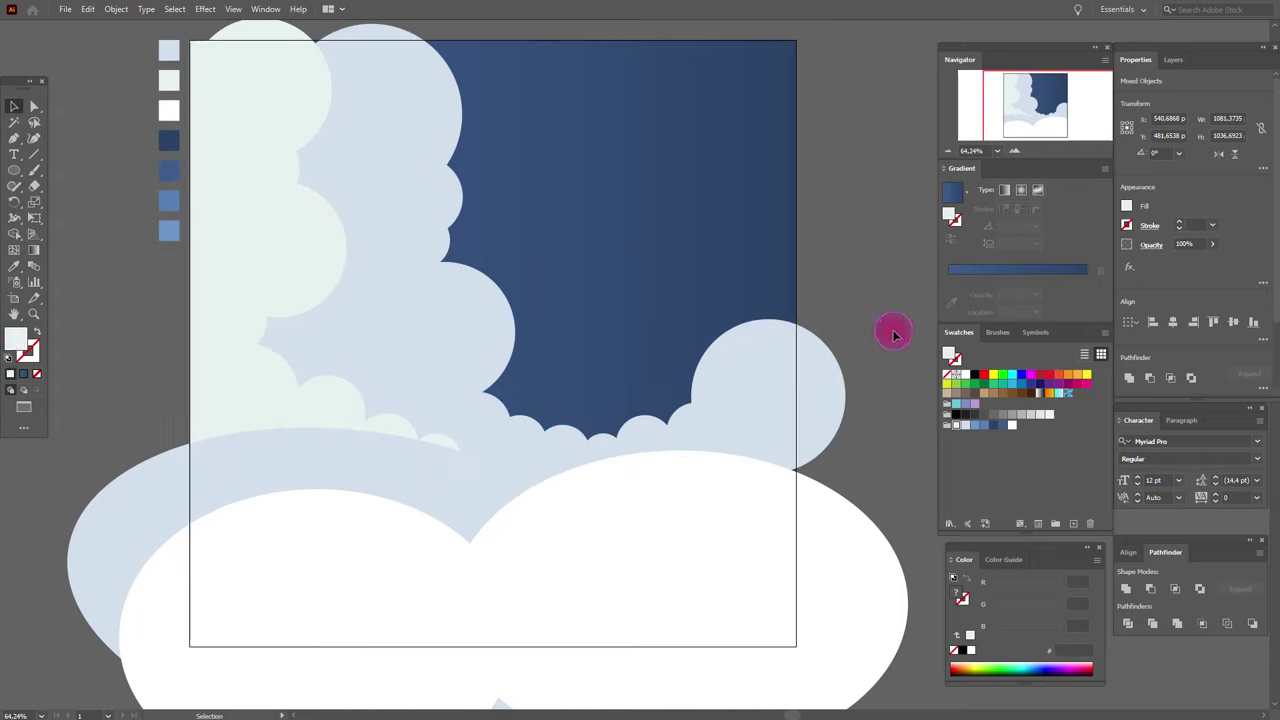
click(13, 315)
drag(534, 420, 529, 343)
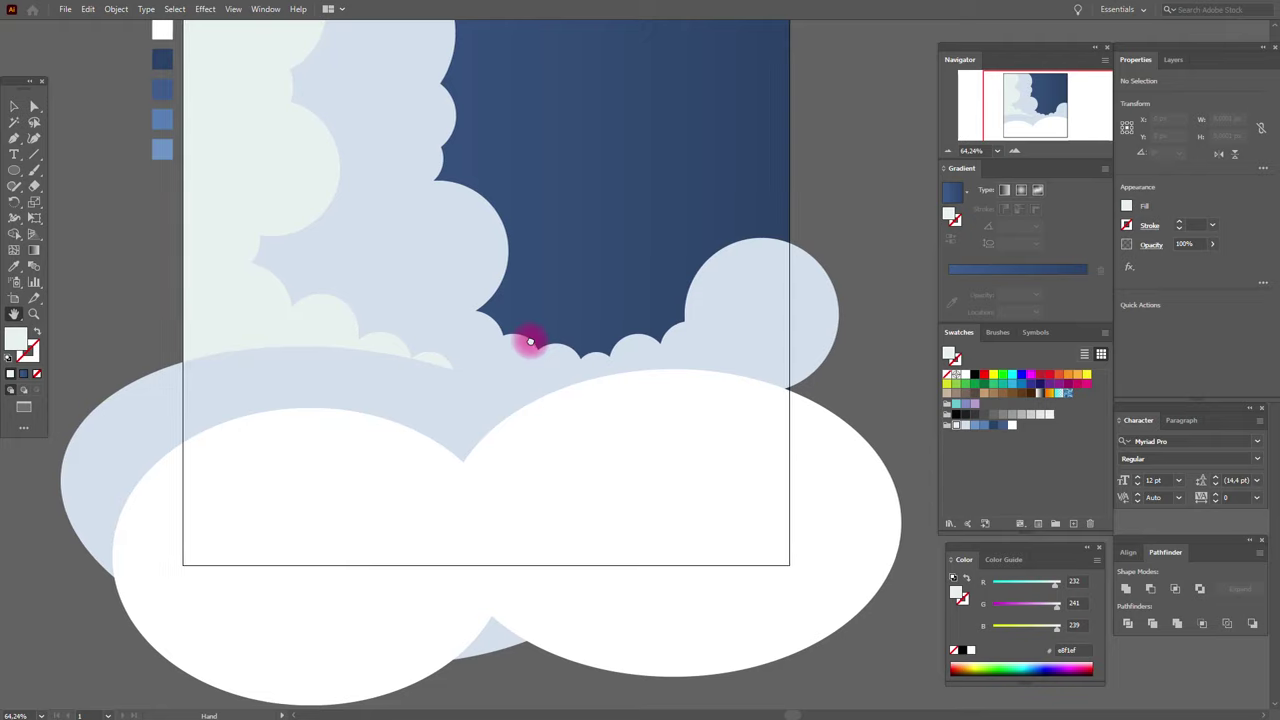
Intersect the left white ellipse with the gradient sky square
click(13, 105)
click(623, 286)
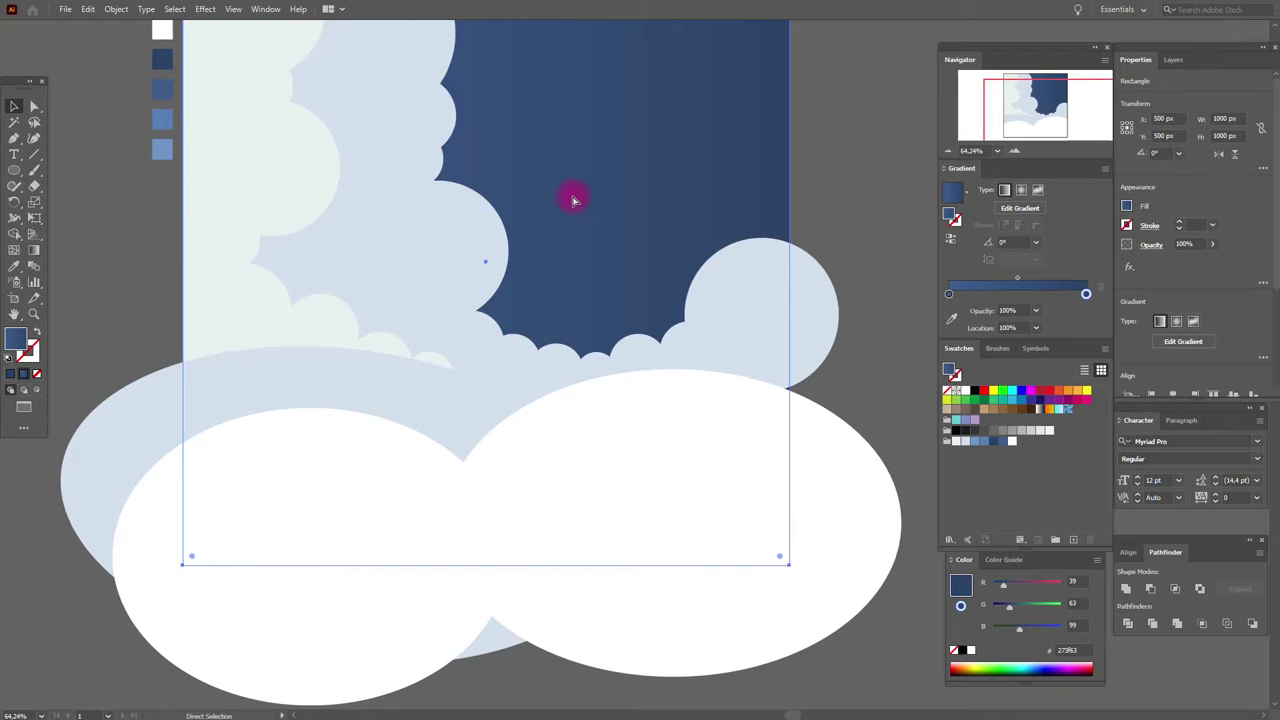
shift+click(400, 486)
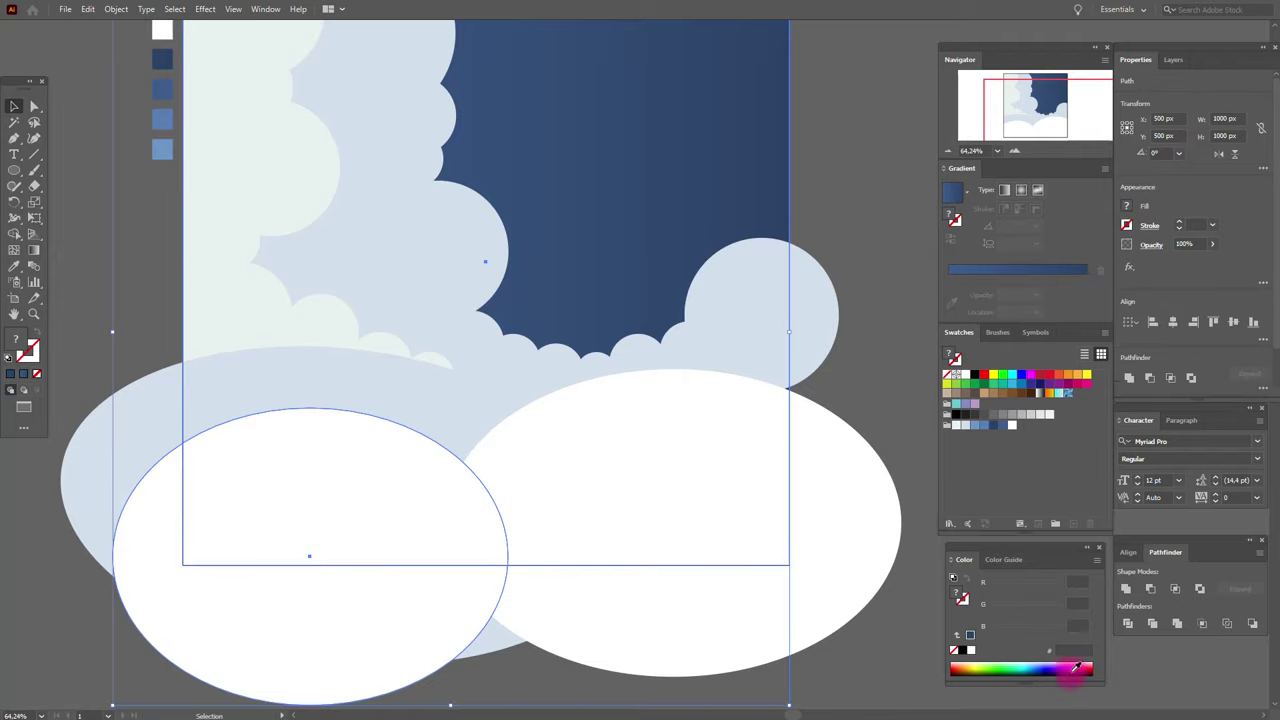
click(1175, 590)
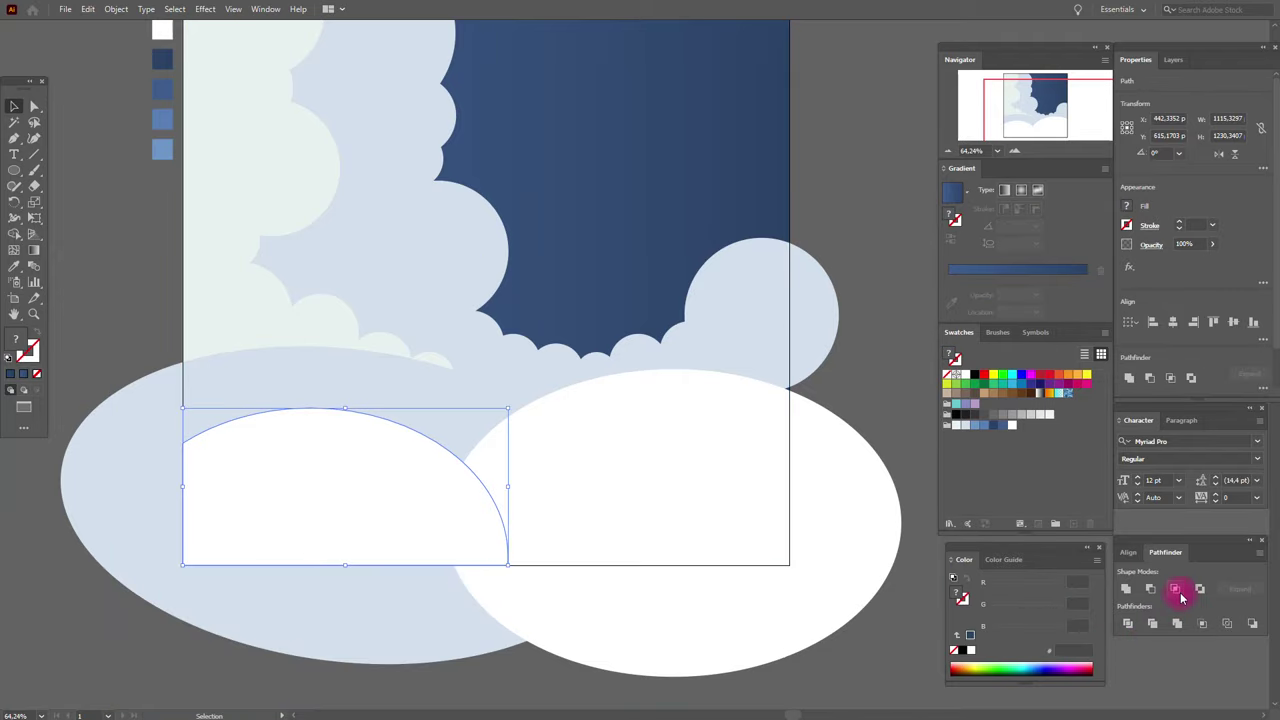
Trim the big cloud ellipse to the square with Intersect
click(457, 363)
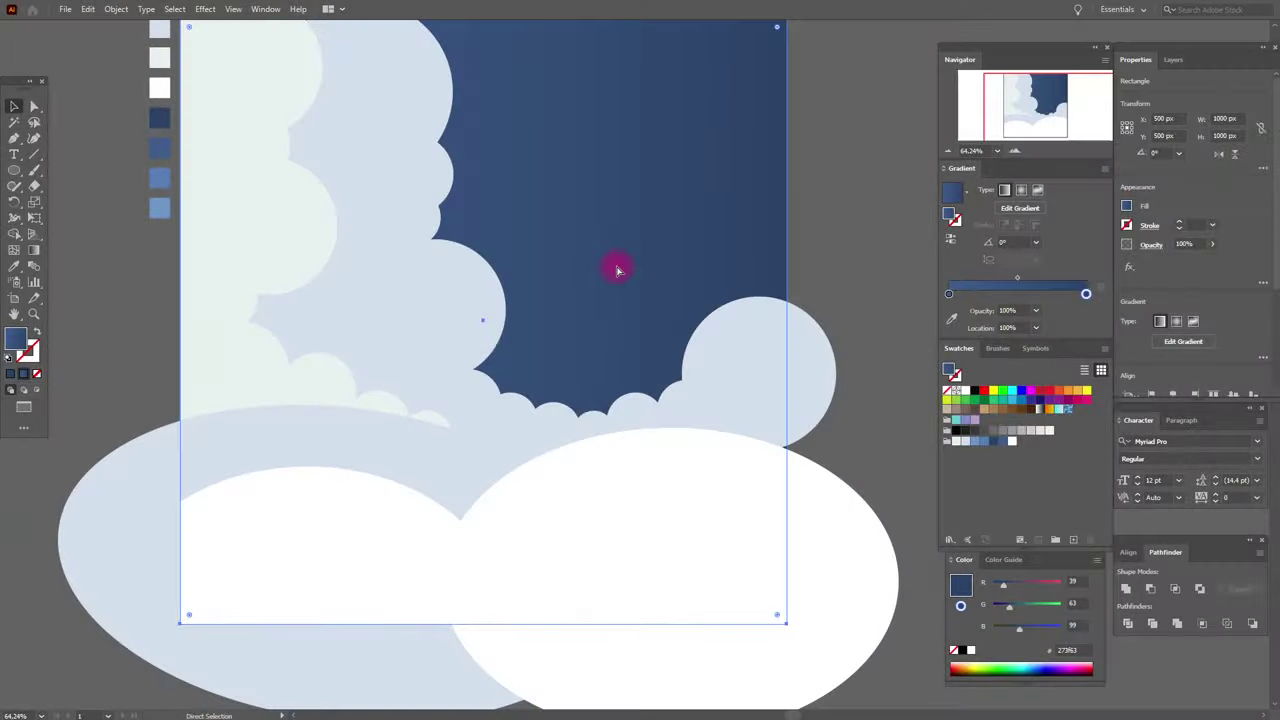
key(v)
shift+click(424, 467)
click(1200, 592)
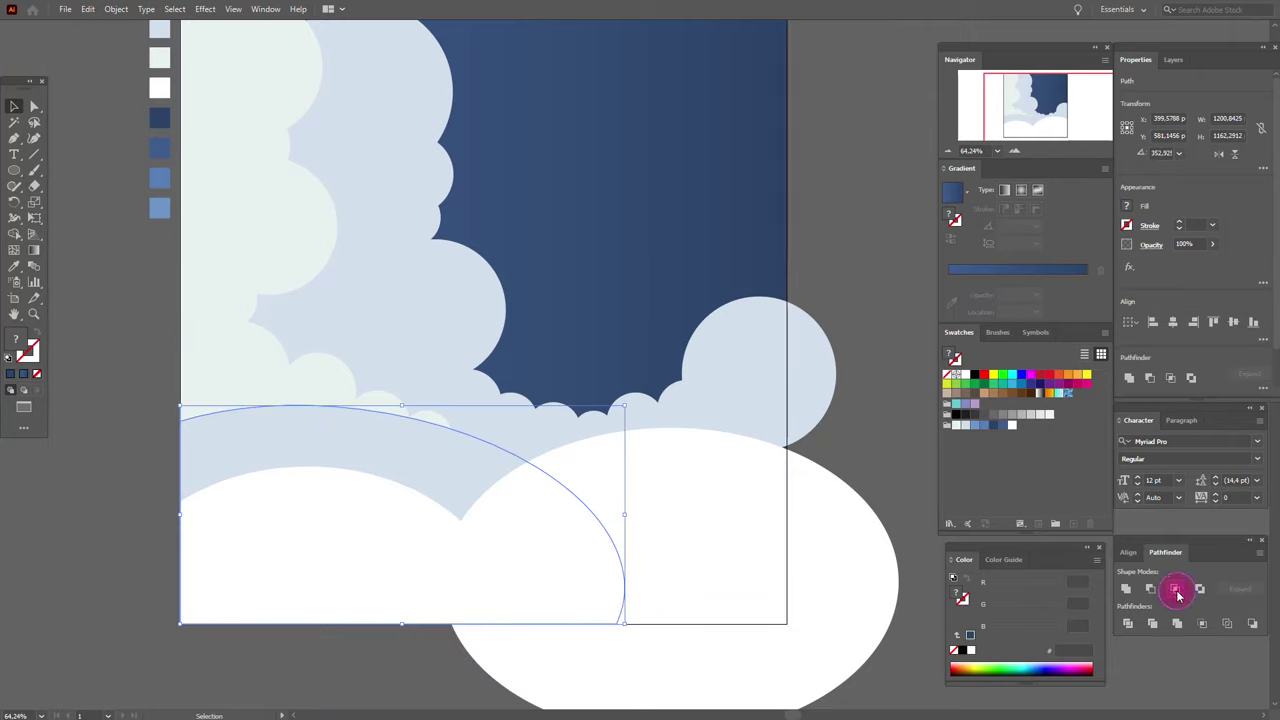
click(903, 406)
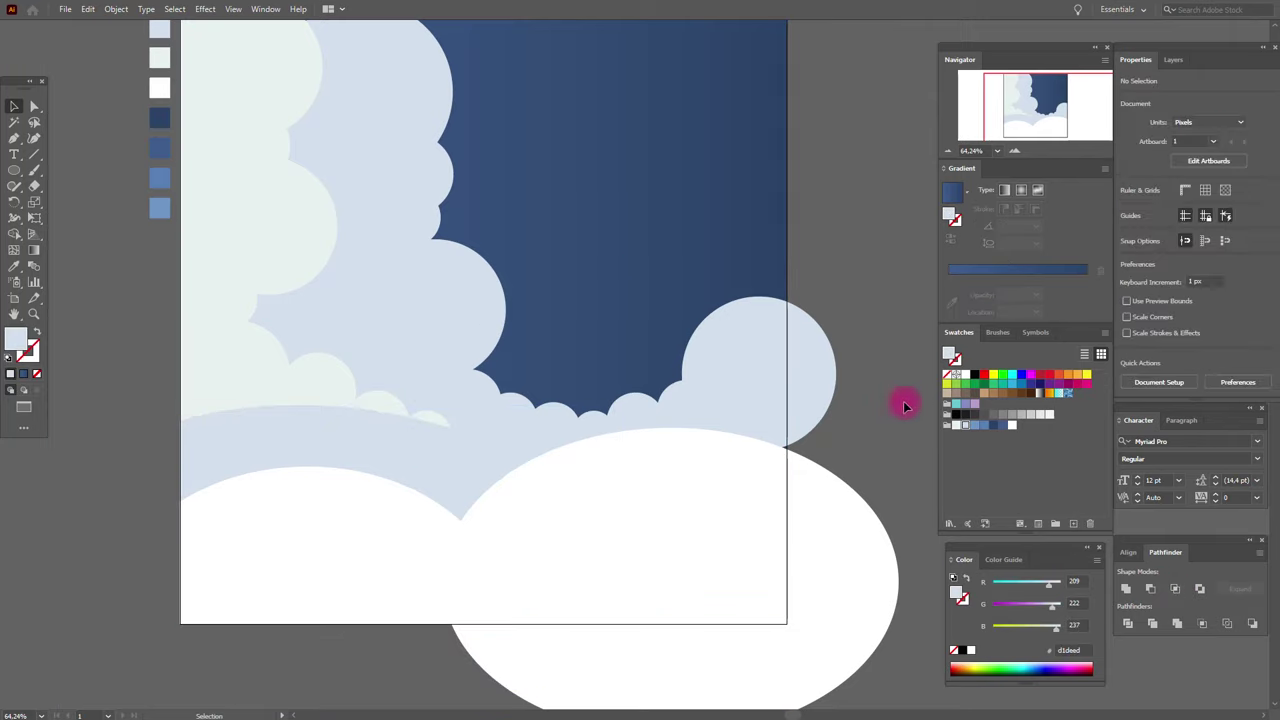
Intersect the remaining white ellipse with the square so it sits flush to the edges
click(651, 277)
key(a)
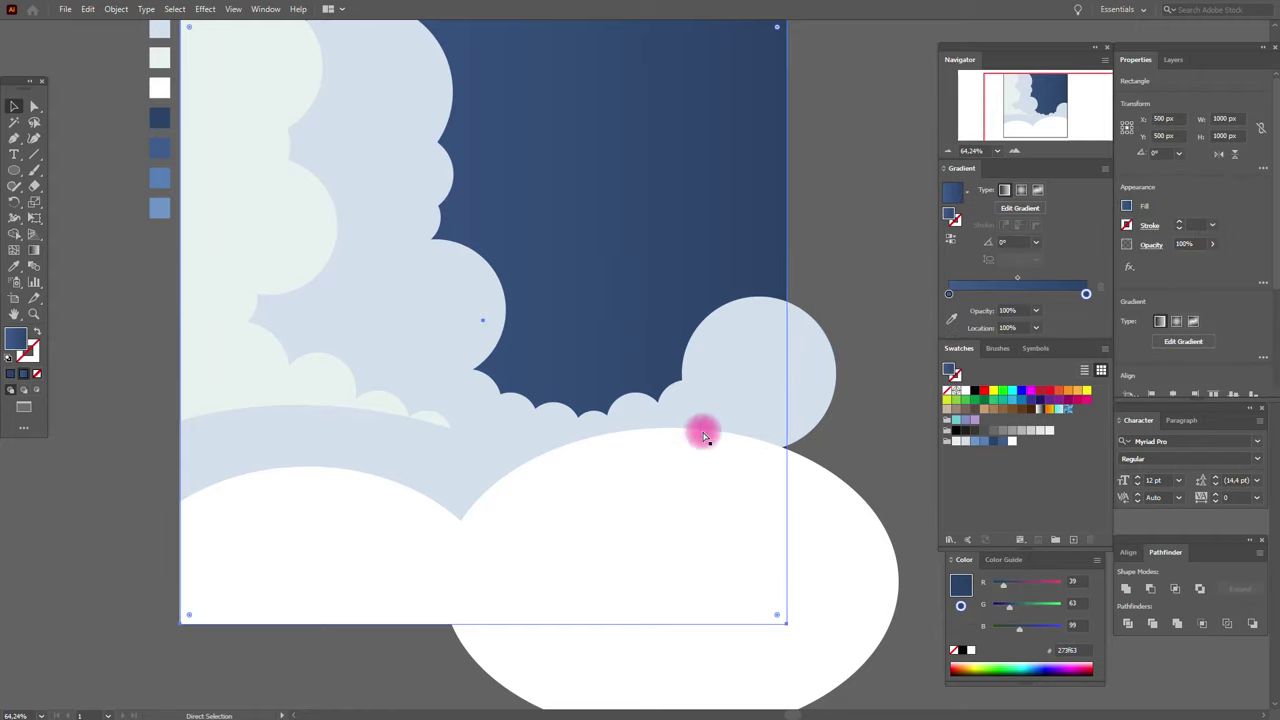
key(v)
shift+click(706, 466)
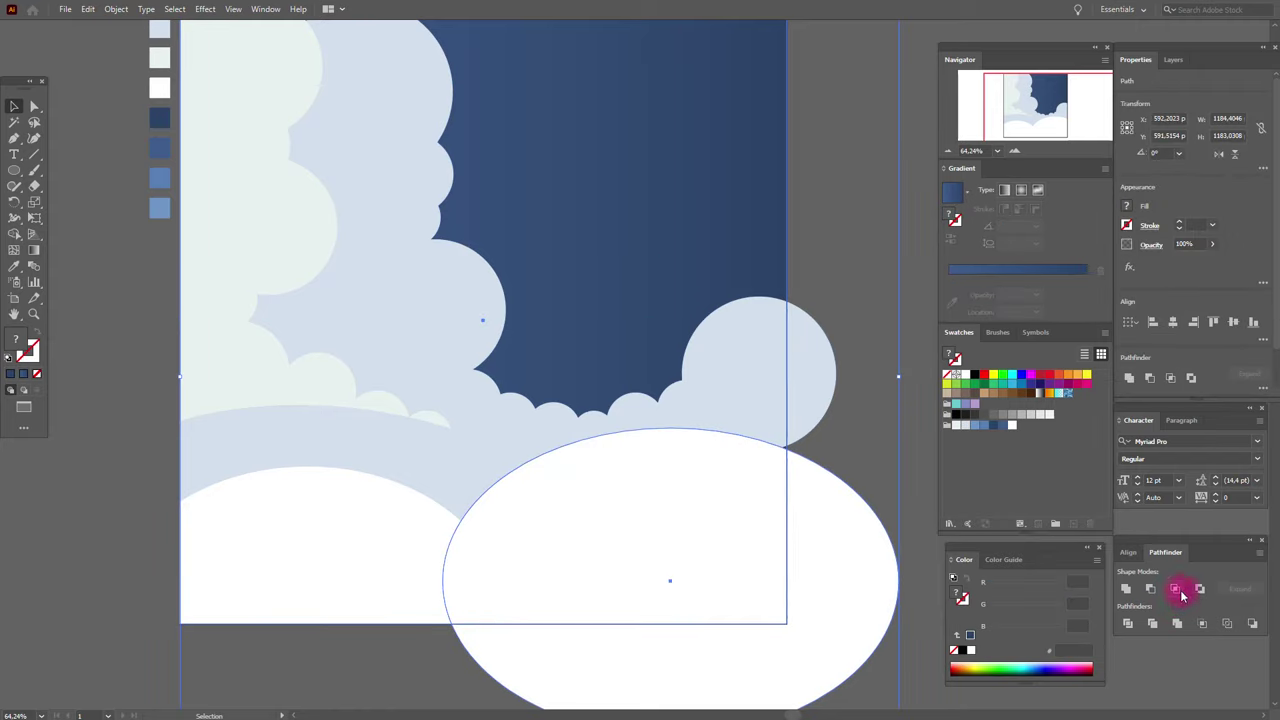
click(1178, 592)
click(895, 485)
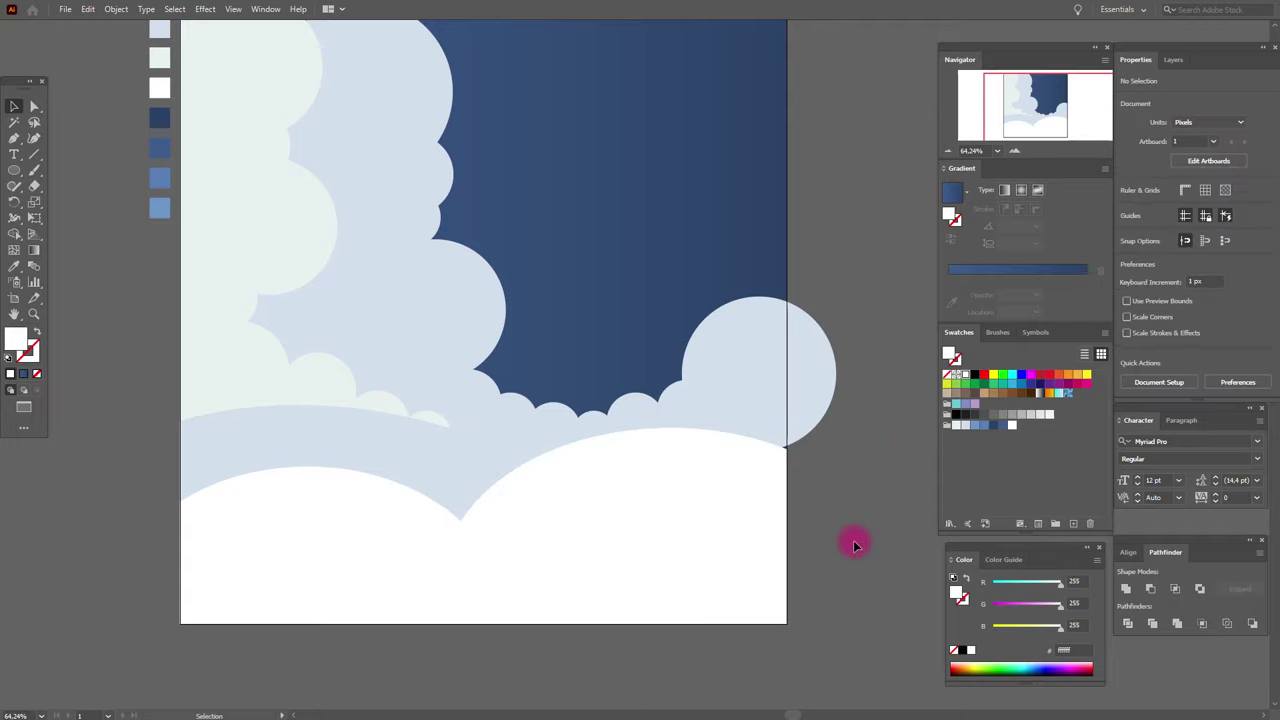
drag(584, 401, 576, 439)
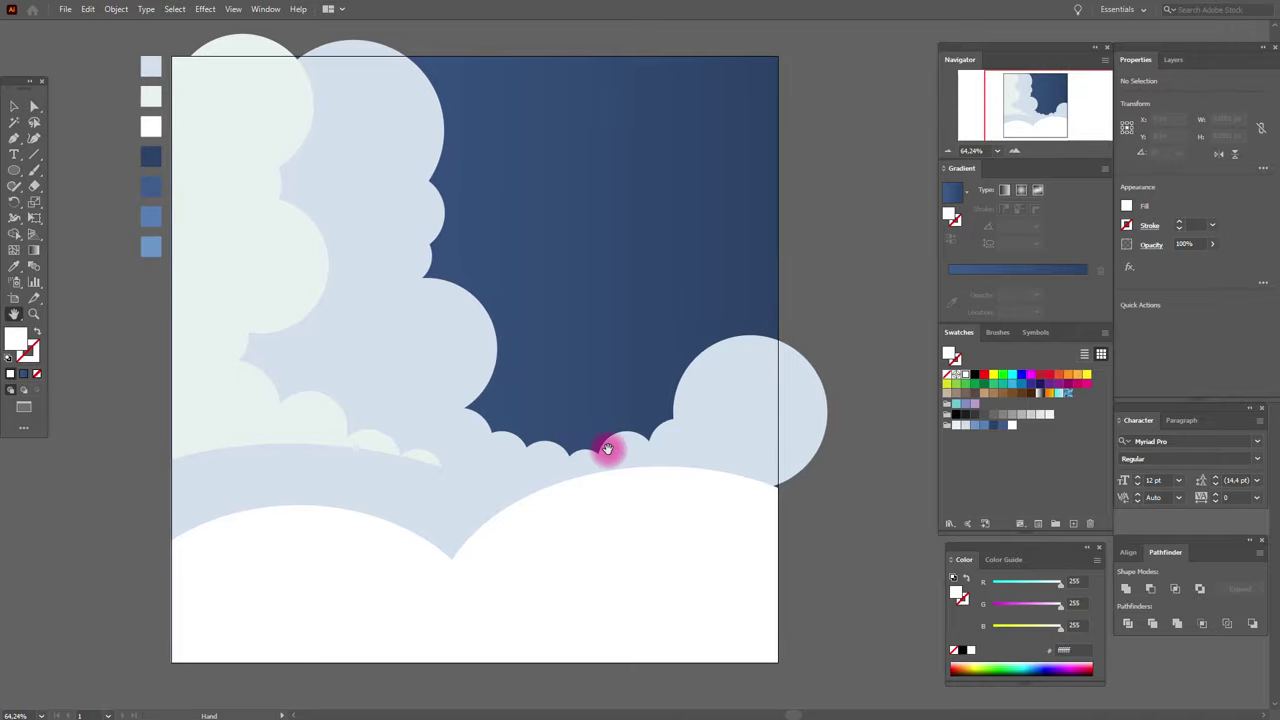
Select the bottom-left white cloud and the pale top-left cloud together
click(400, 317)
click(14, 106)
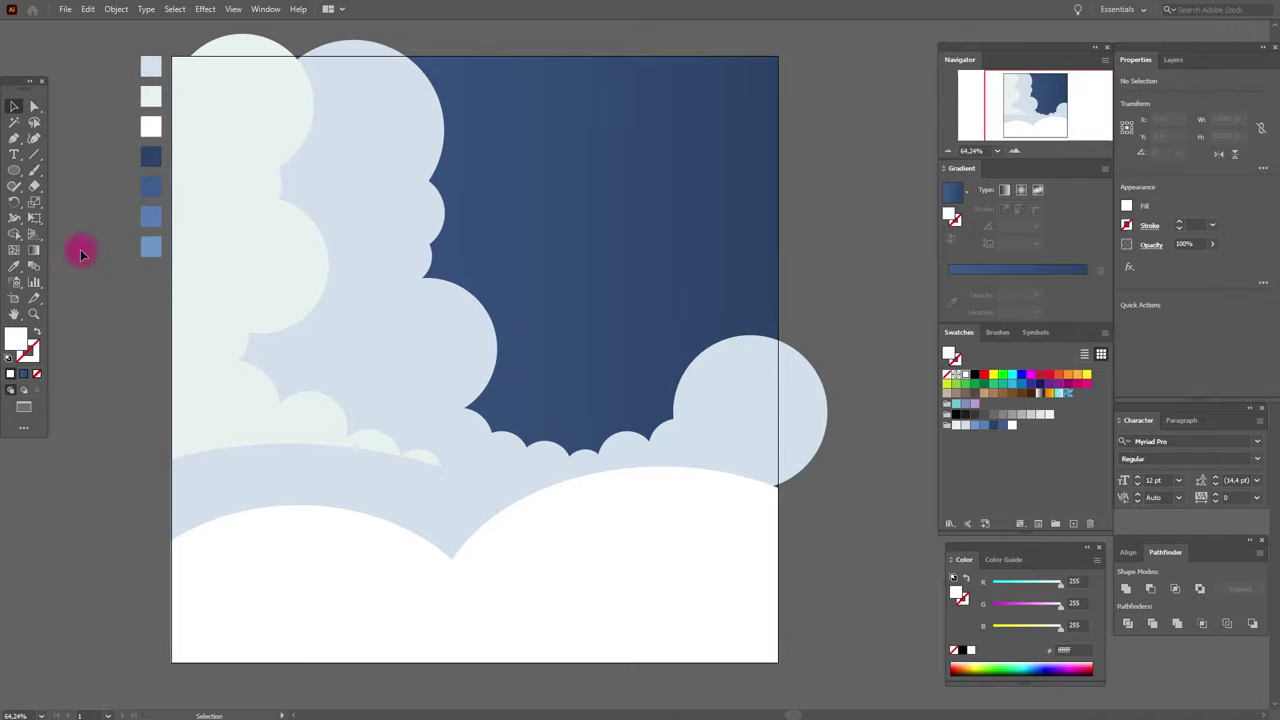
click(340, 587)
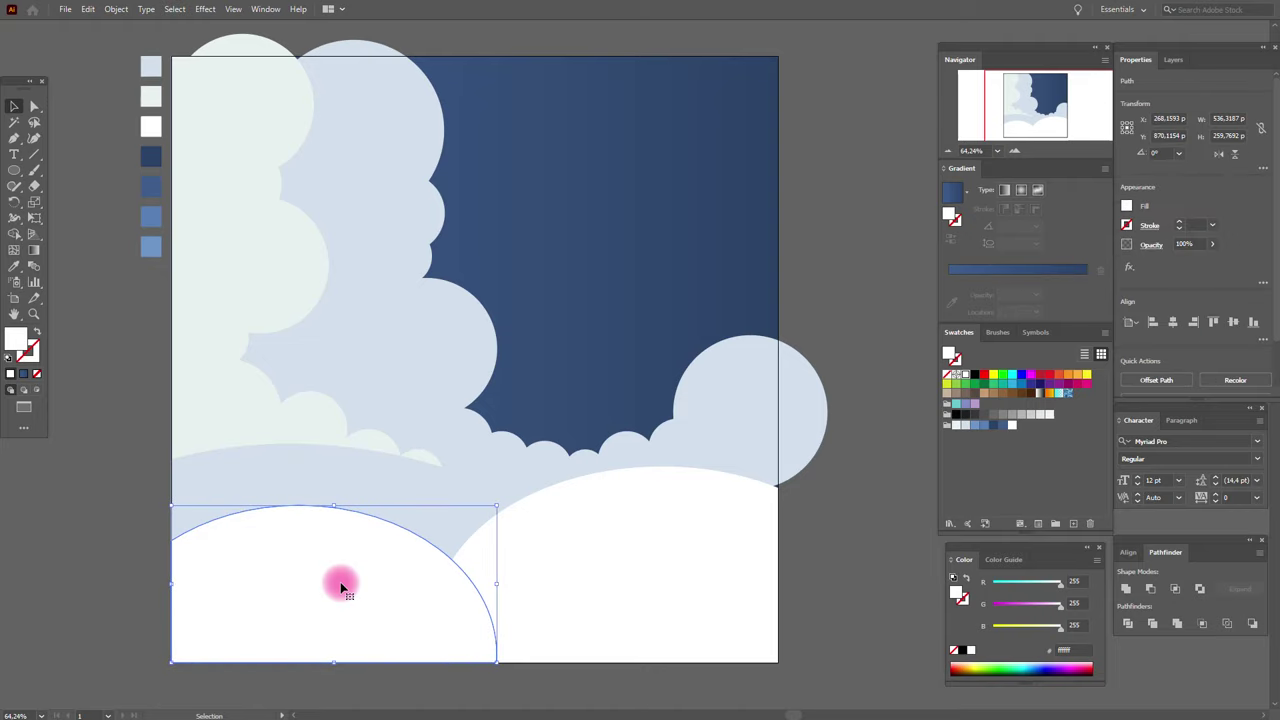
shift+click(231, 81)
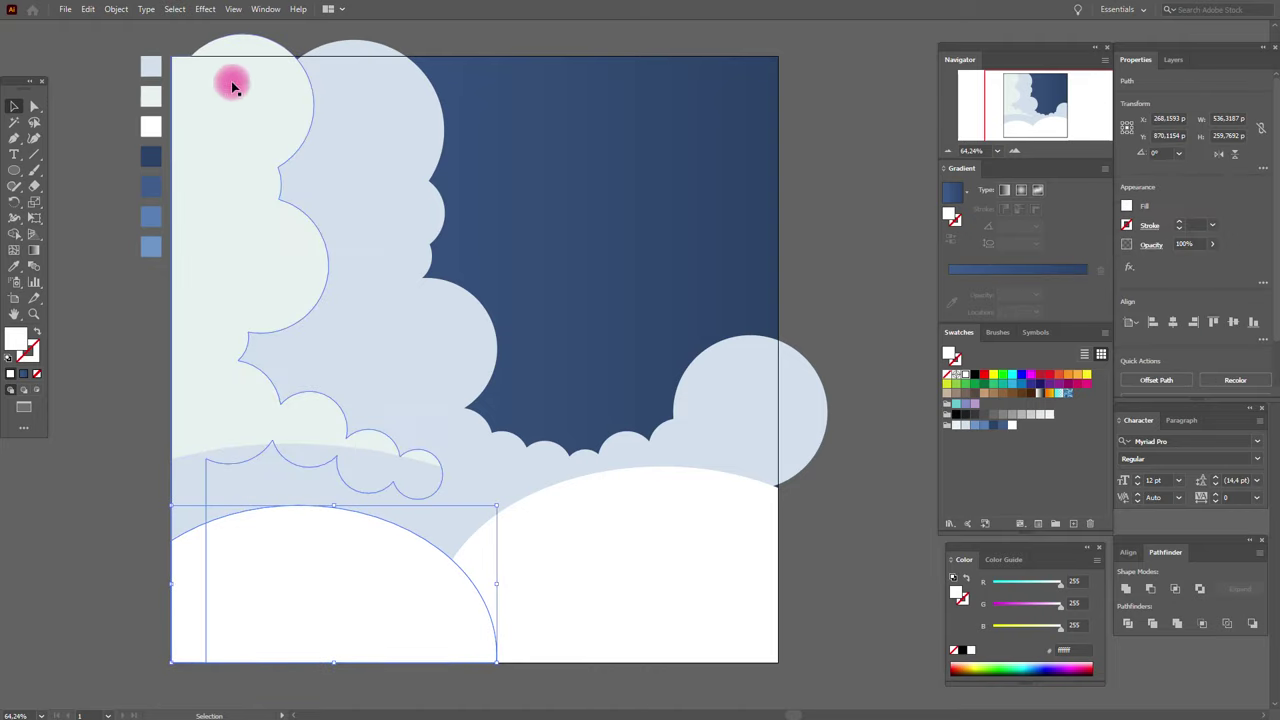
Give both clouds a 75% drop shadow, 15 px X offset, 0 px Y offset, 10 px blur
click(206, 9)
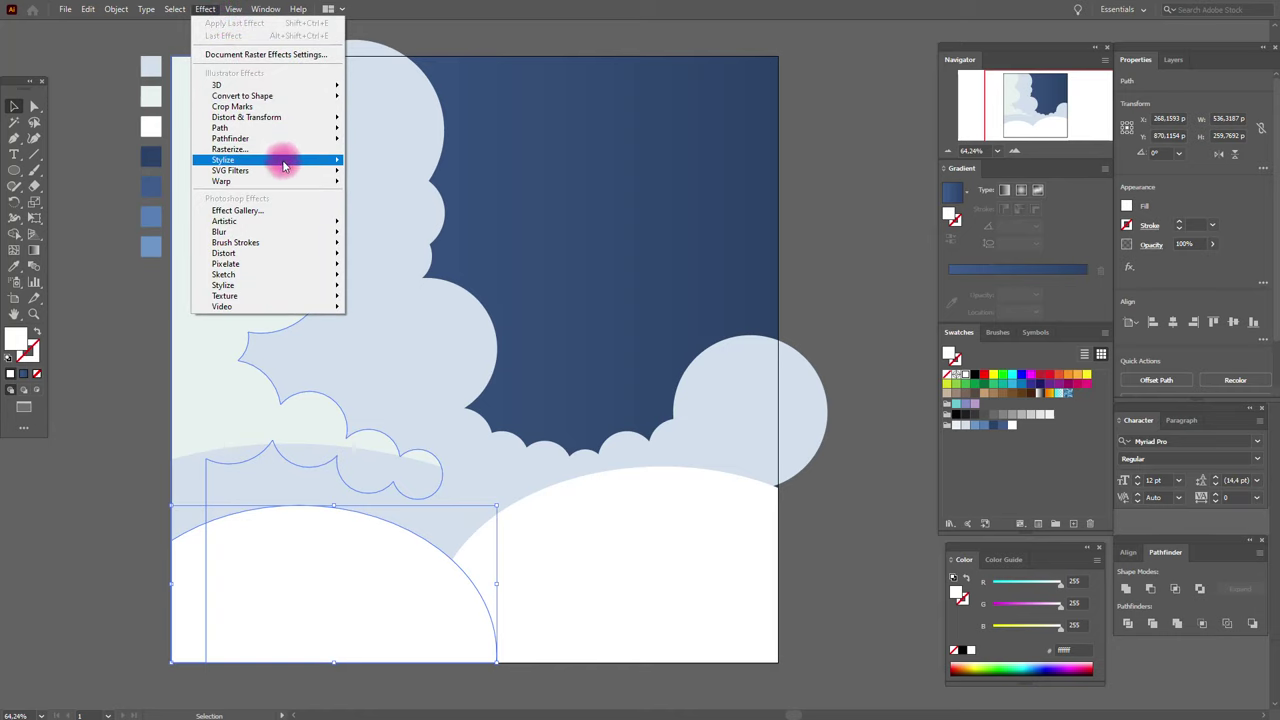
mouse_move(286, 160)
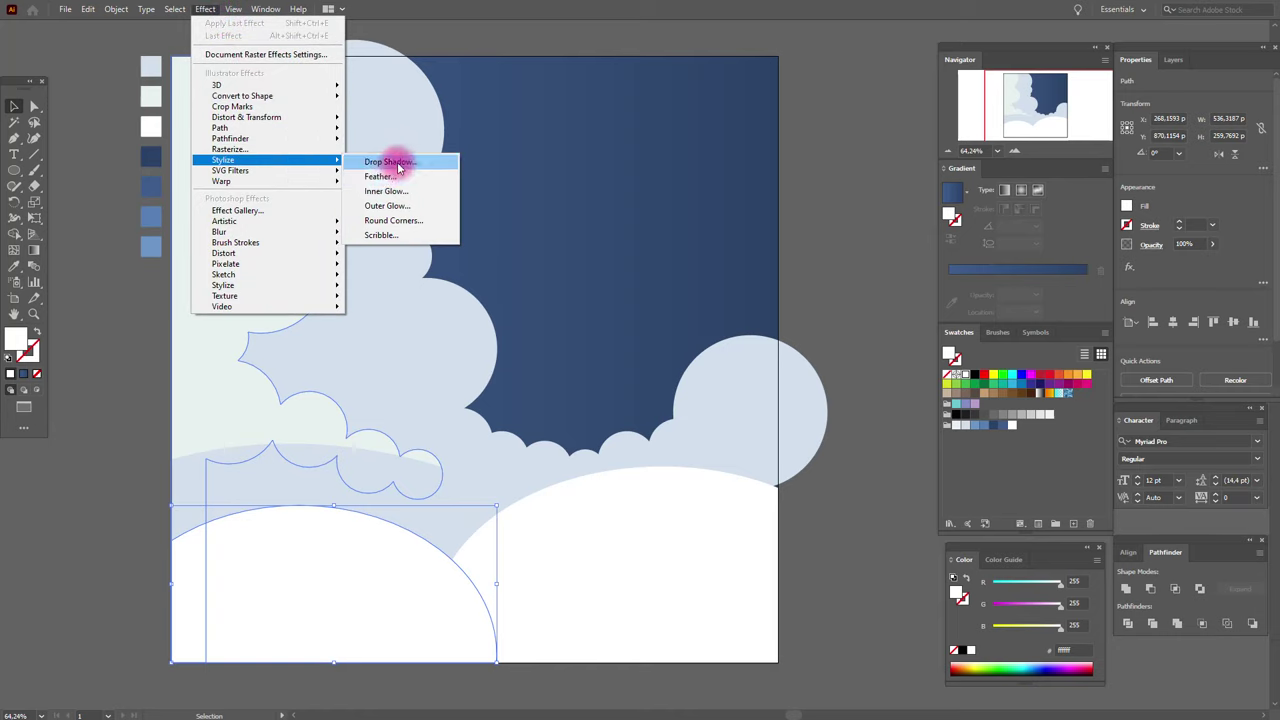
click(398, 165)
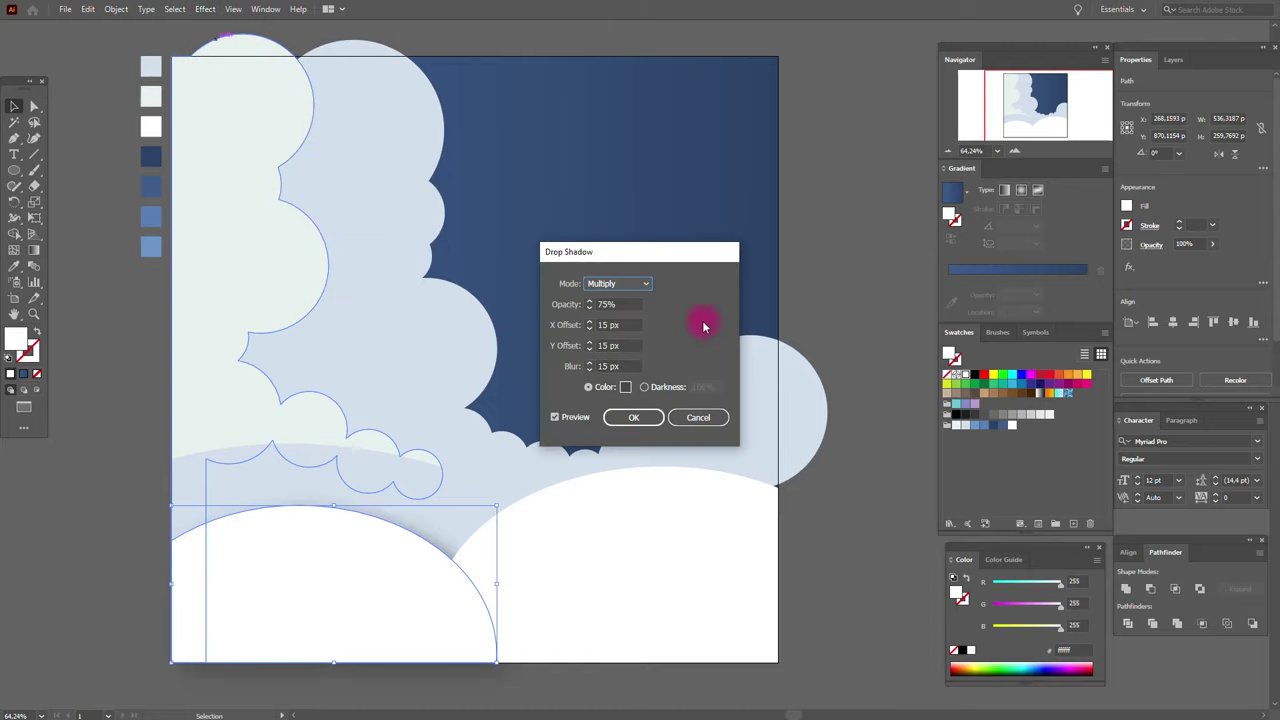
double_click(622, 324)
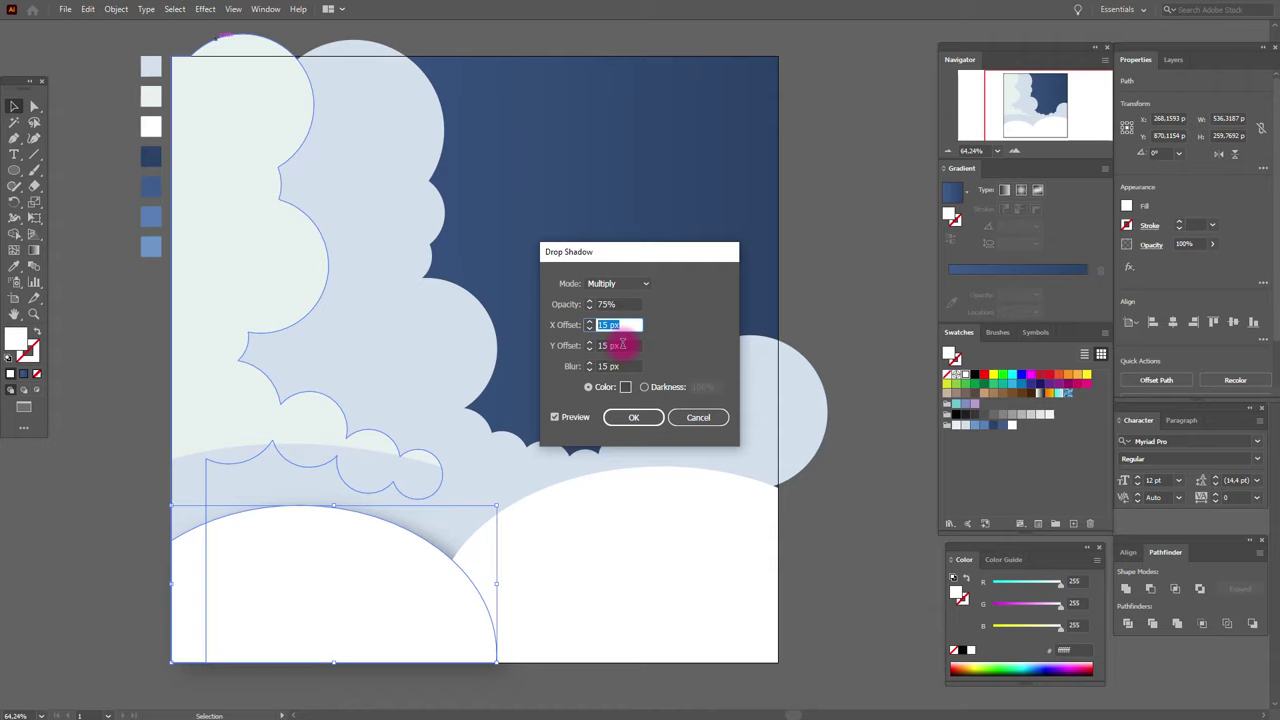
drag(622, 345, 586, 350)
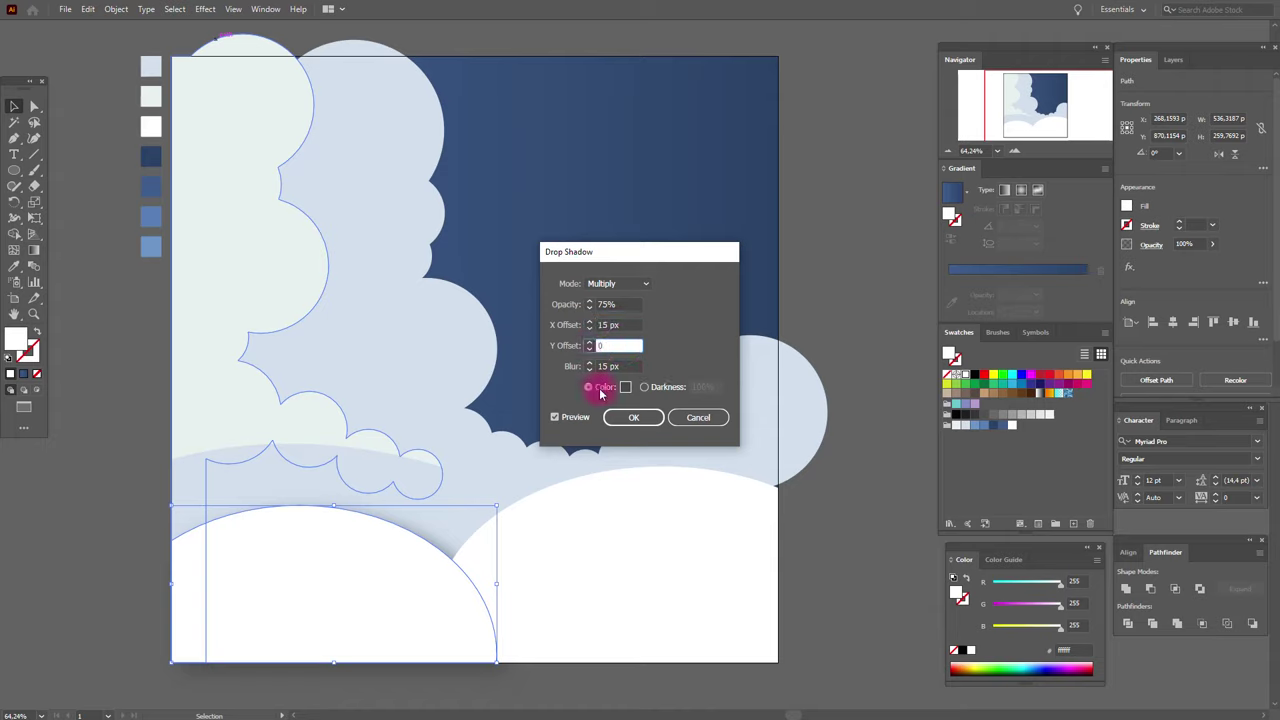
key(Tab)
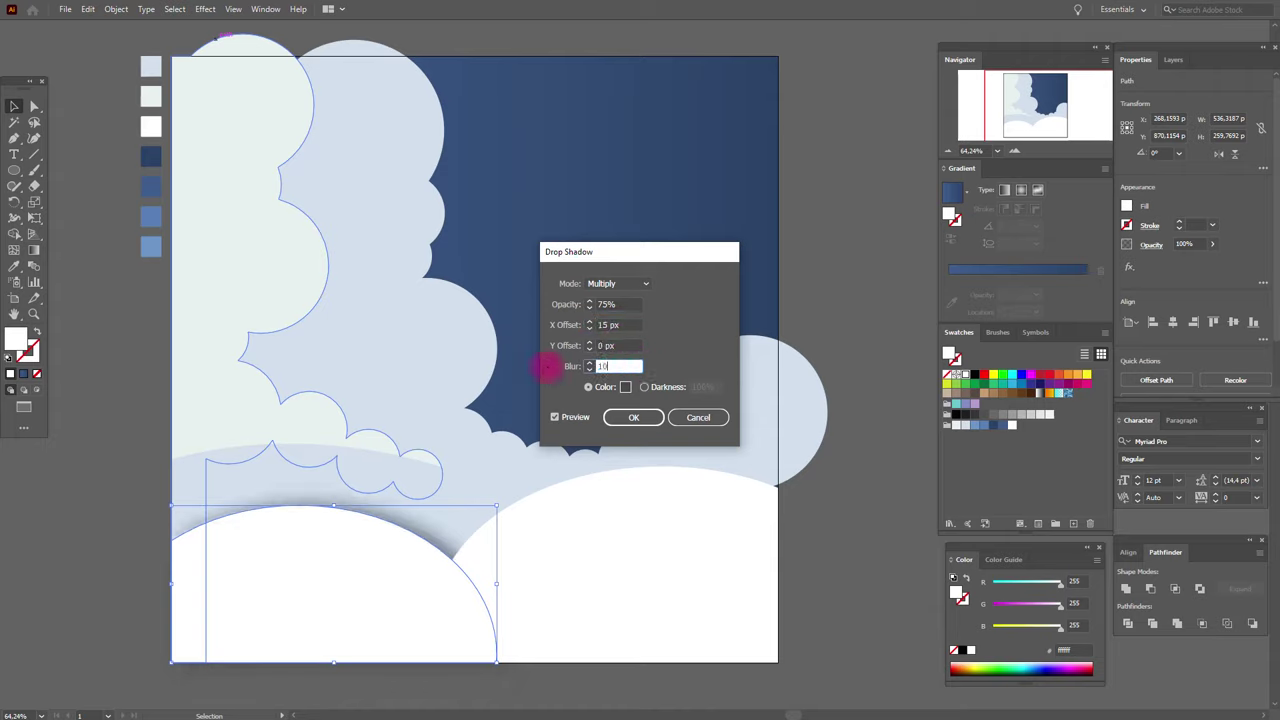
text(10)
click(584, 420)
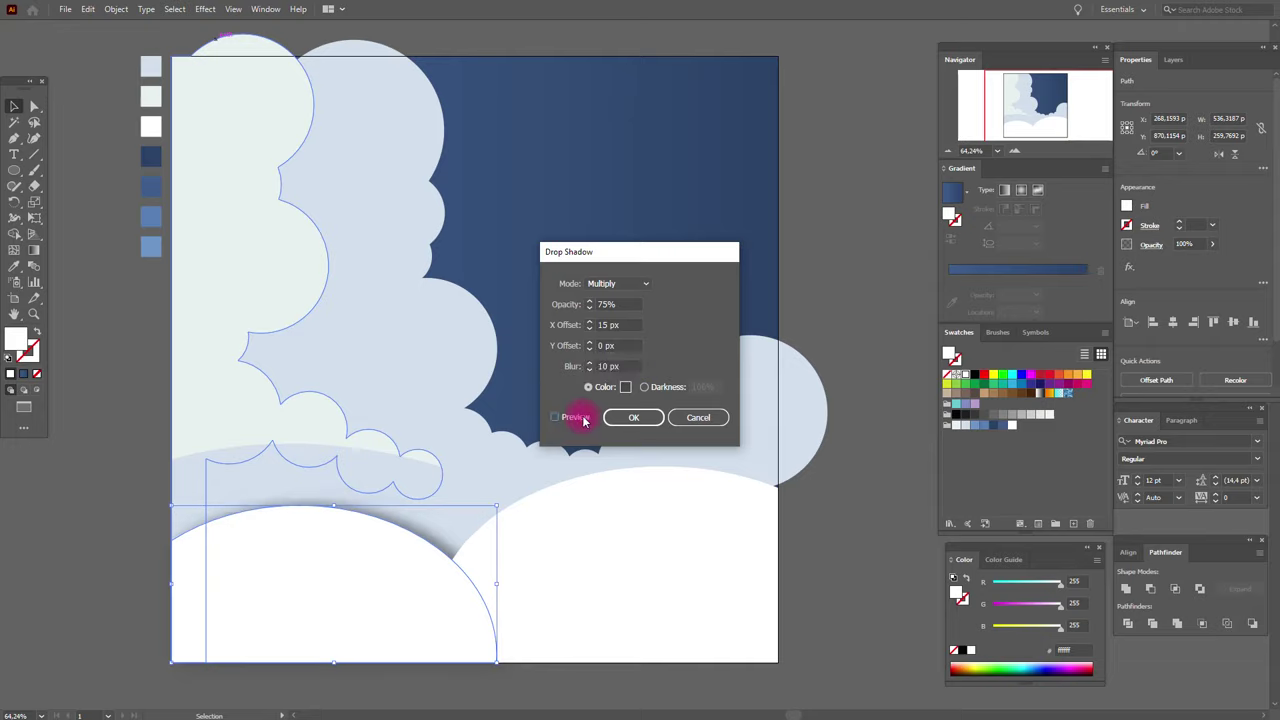
click(632, 424)
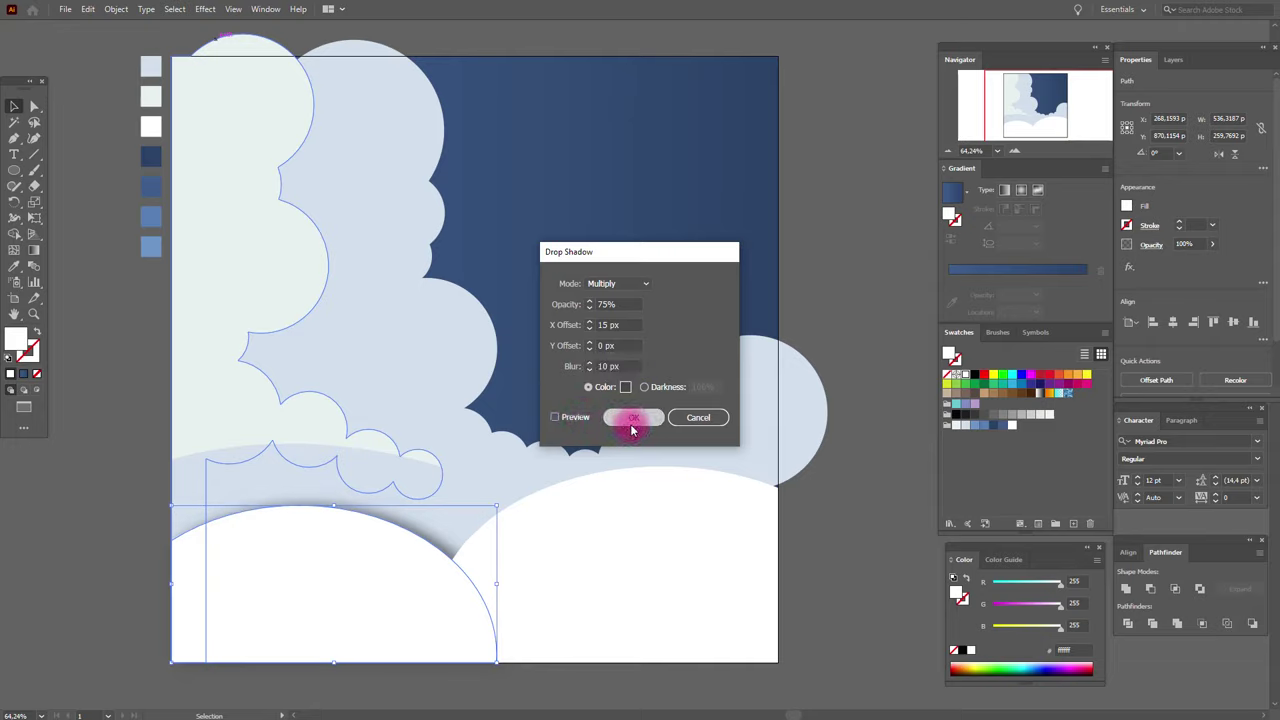
click(632, 424)
click(100, 143)
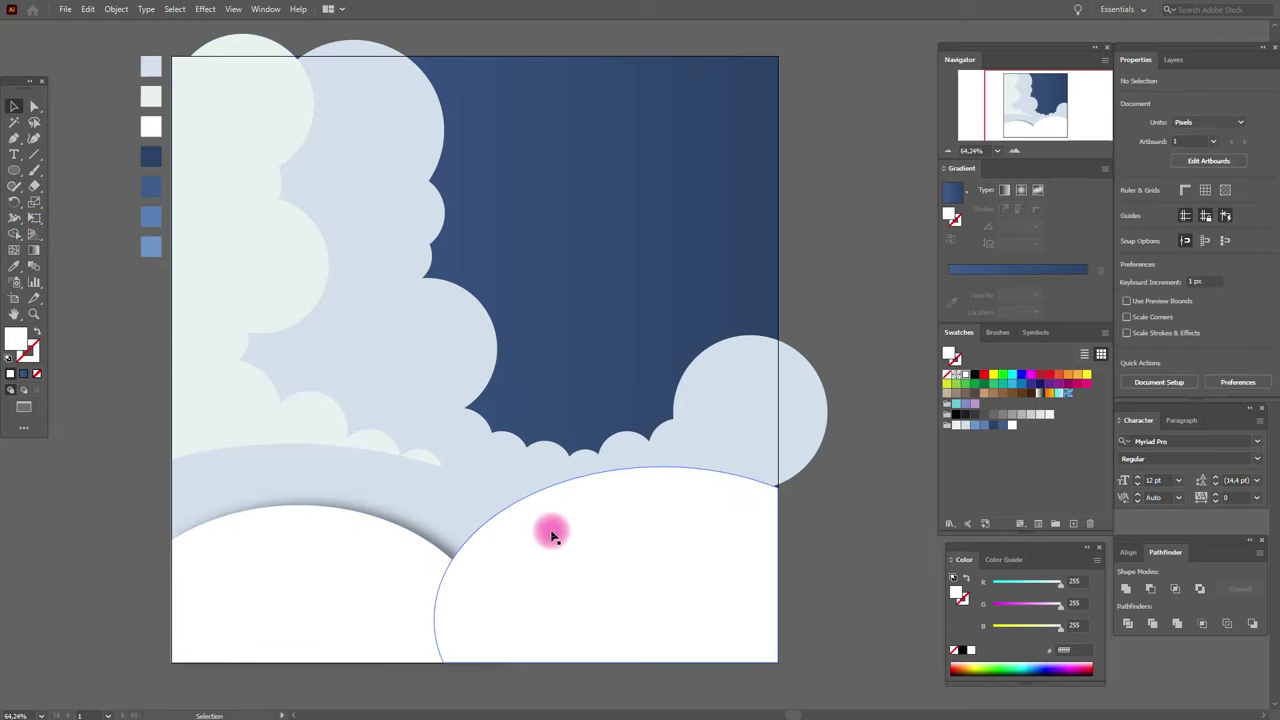
Give the bottom-right white cloud a centred drop shadow with 0 px X offset
click(552, 535)
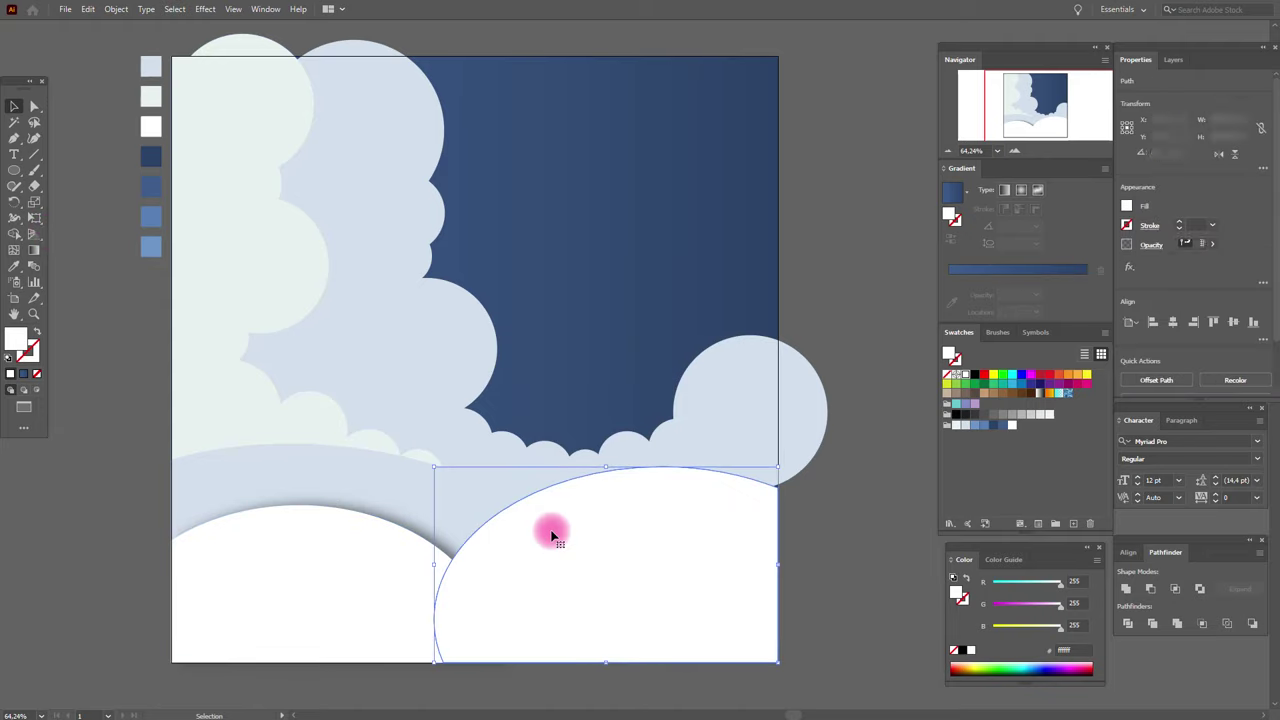
click(204, 9)
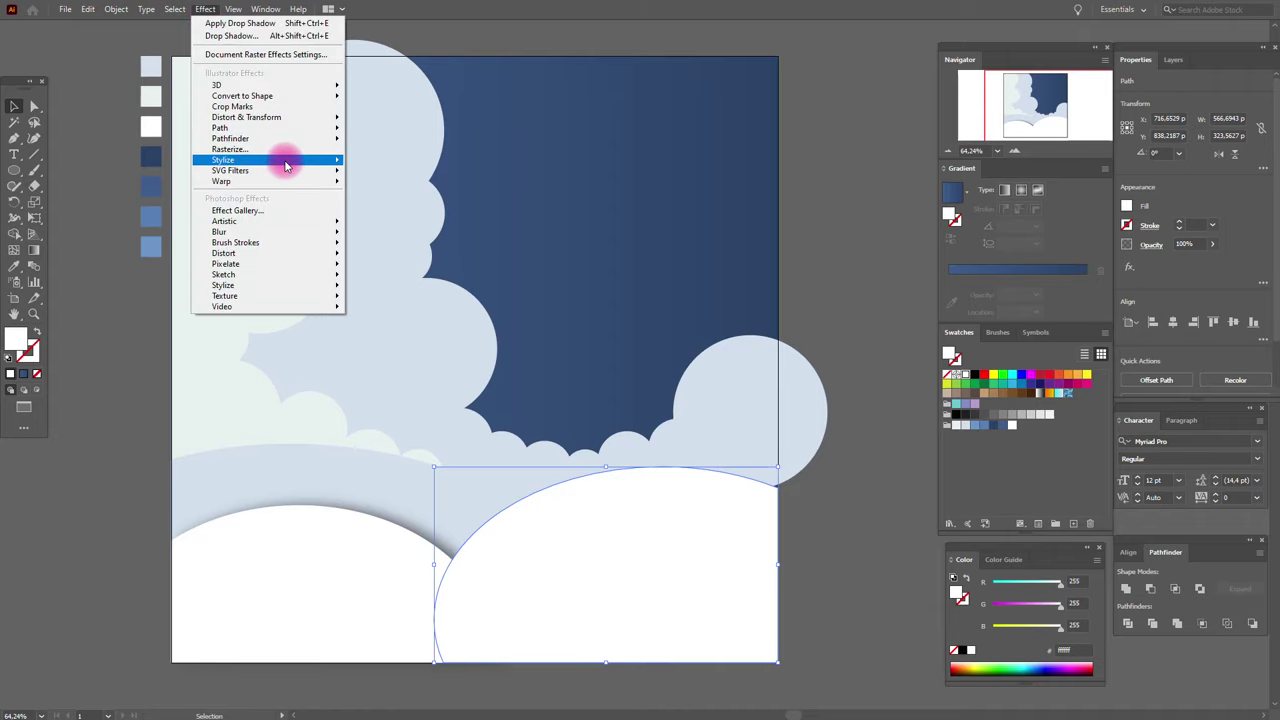
mouse_move(286, 166)
click(387, 162)
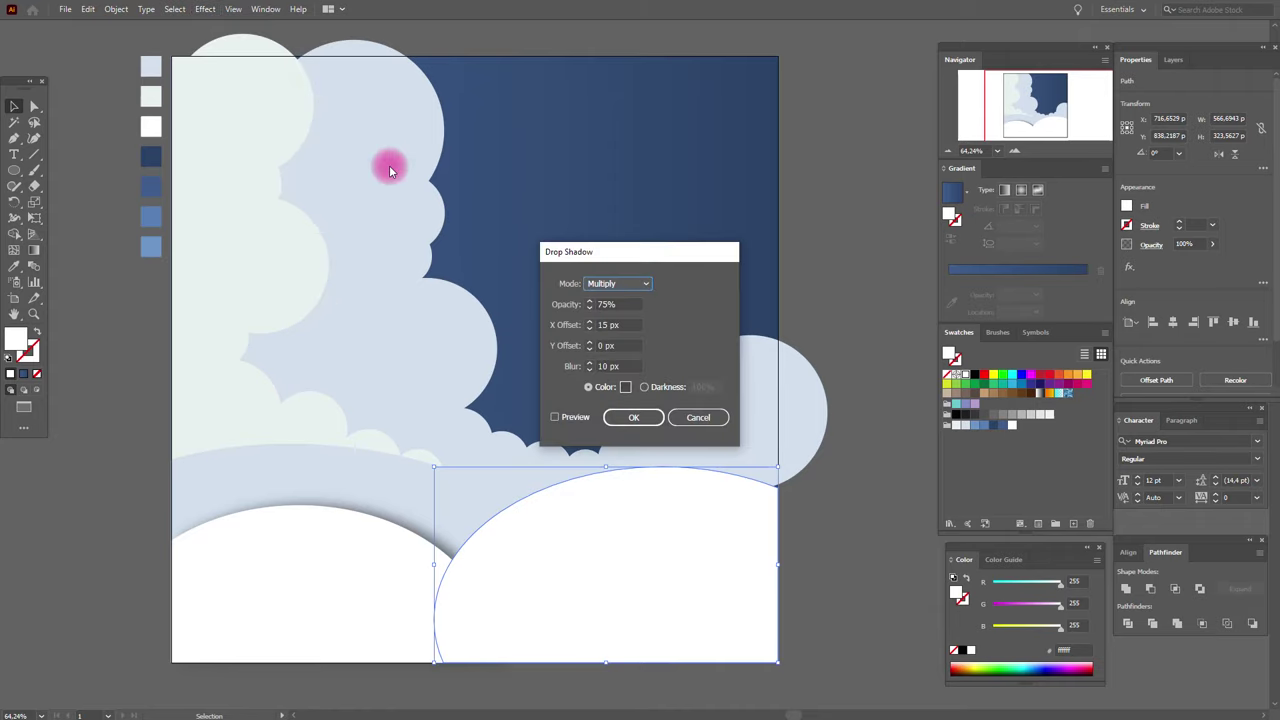
drag(610, 325, 549, 331)
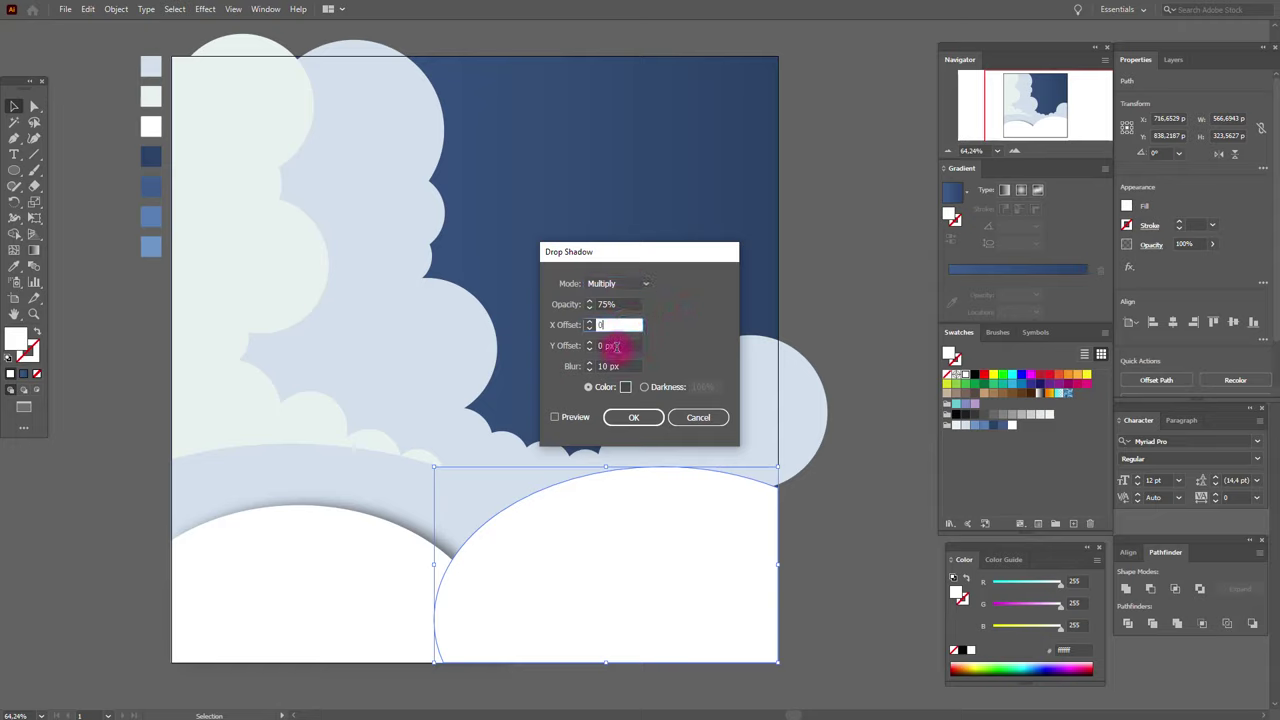
click(621, 388)
click(625, 419)
click(855, 503)
Bring the bottom-left white cloud to the front, over the right cloud
click(423, 546)
right_click(423, 545)
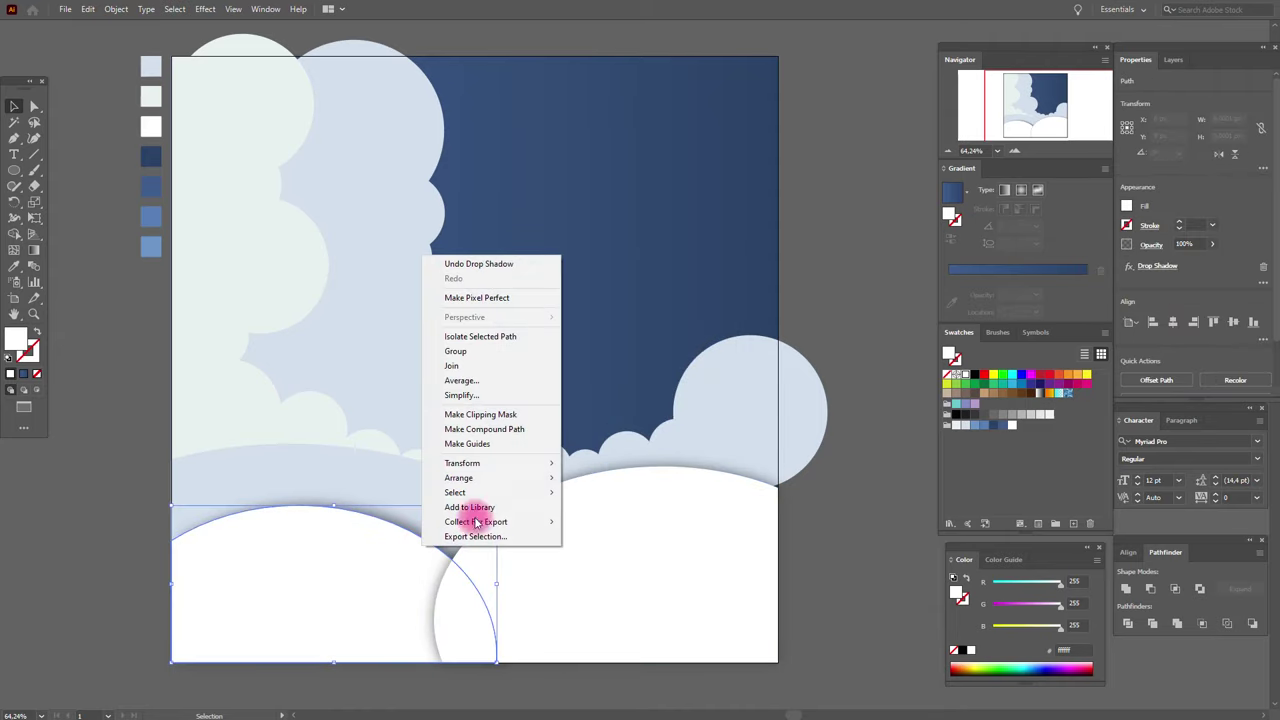
mouse_move(523, 478)
click(586, 477)
click(840, 504)
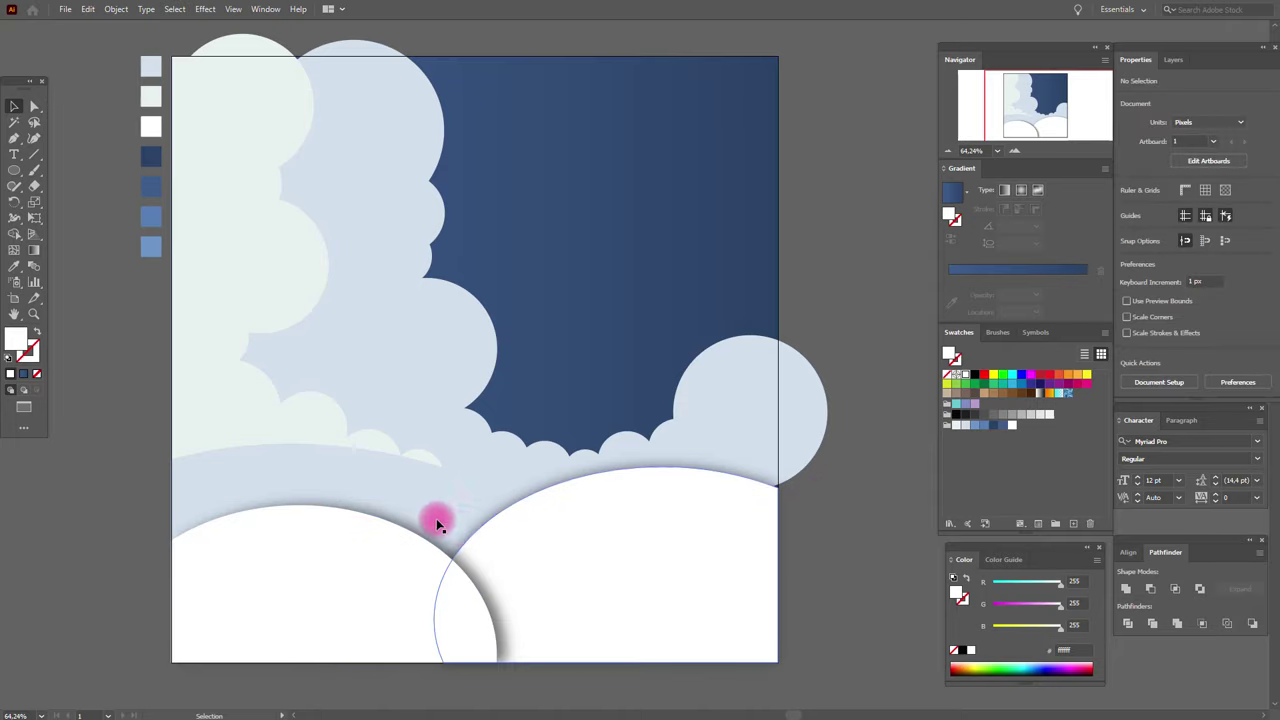
Give the pale blue cloud mound a drop shadow offset 35 px sideways with 10 px blur
click(362, 486)
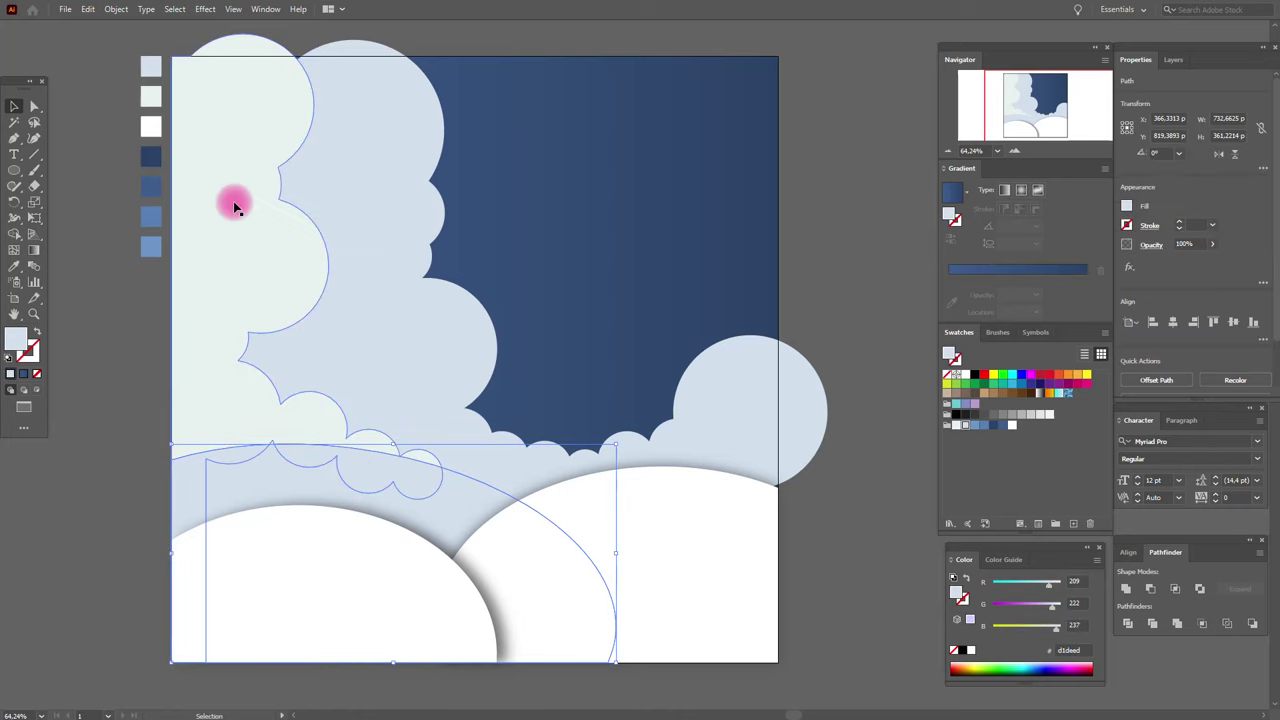
click(205, 9)
mouse_move(300, 161)
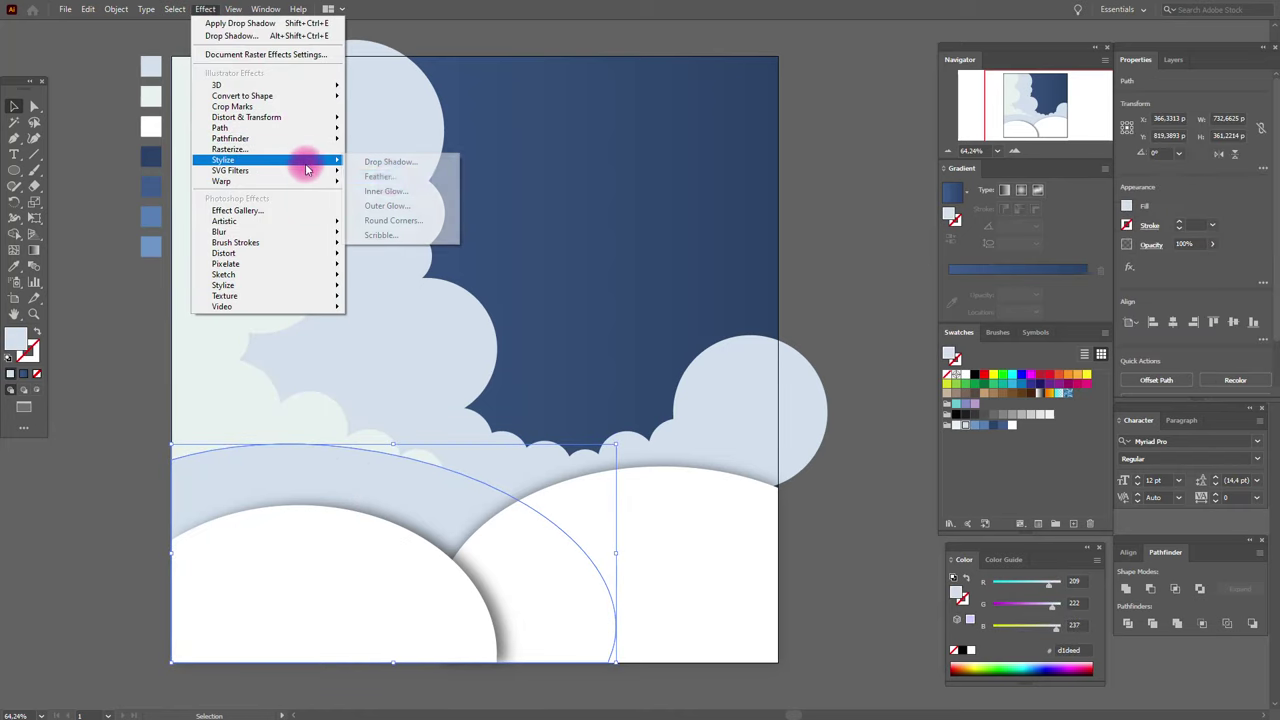
click(400, 162)
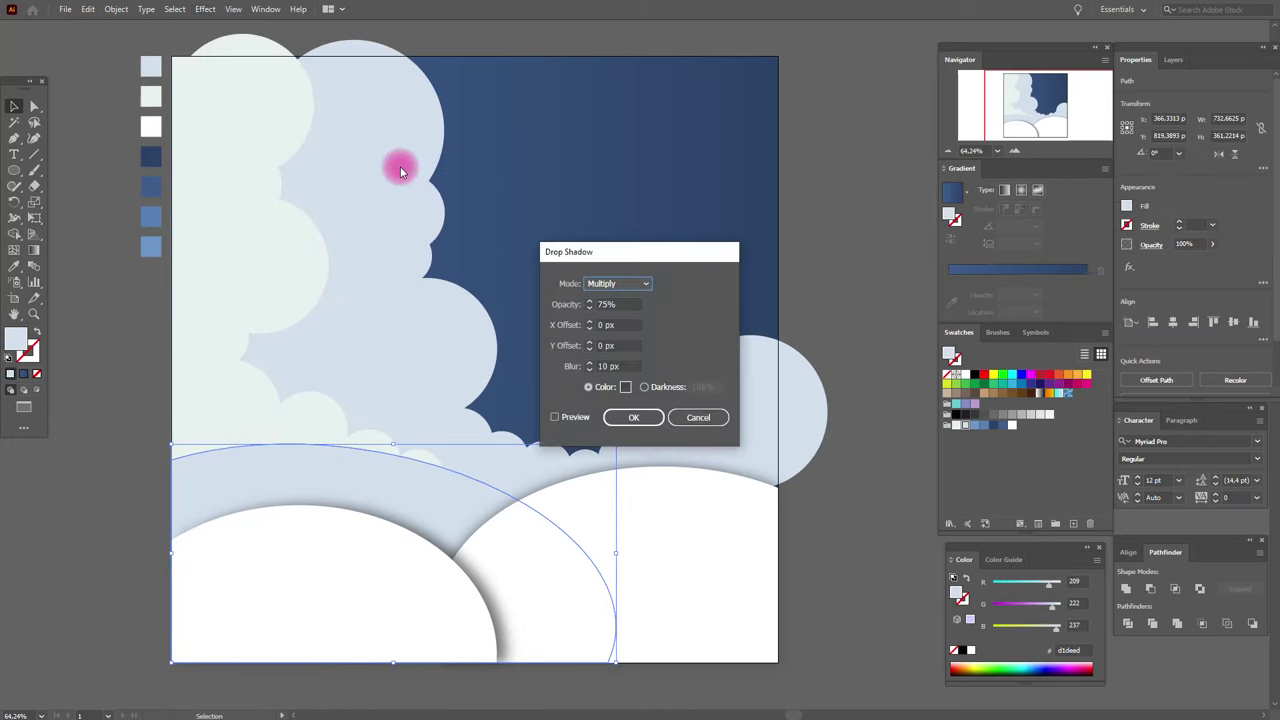
click(612, 325)
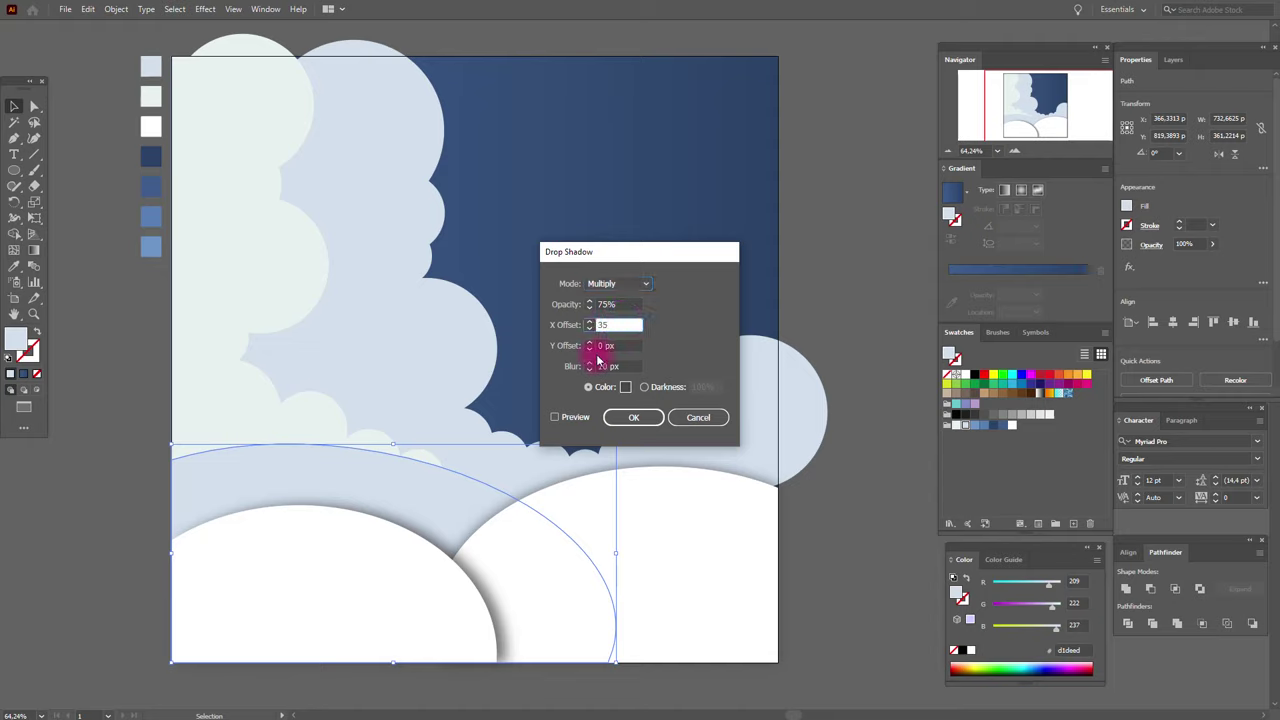
click(610, 346)
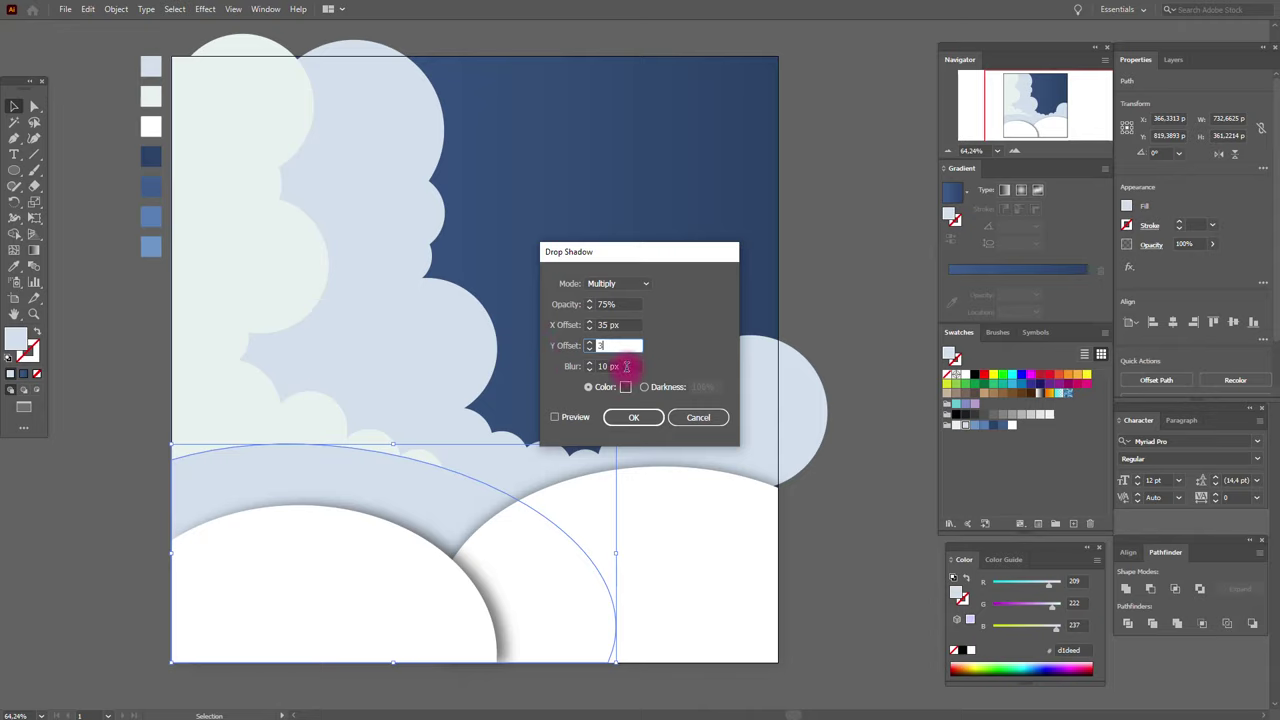
click(640, 417)
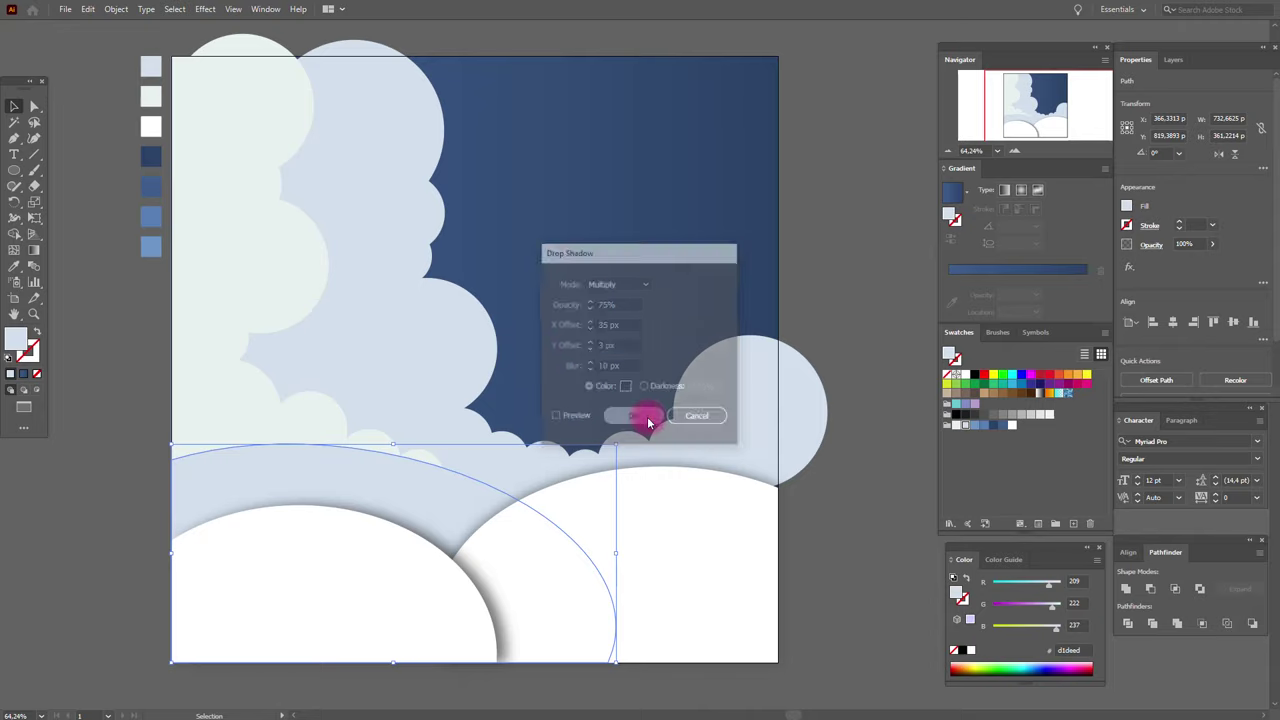
click(852, 424)
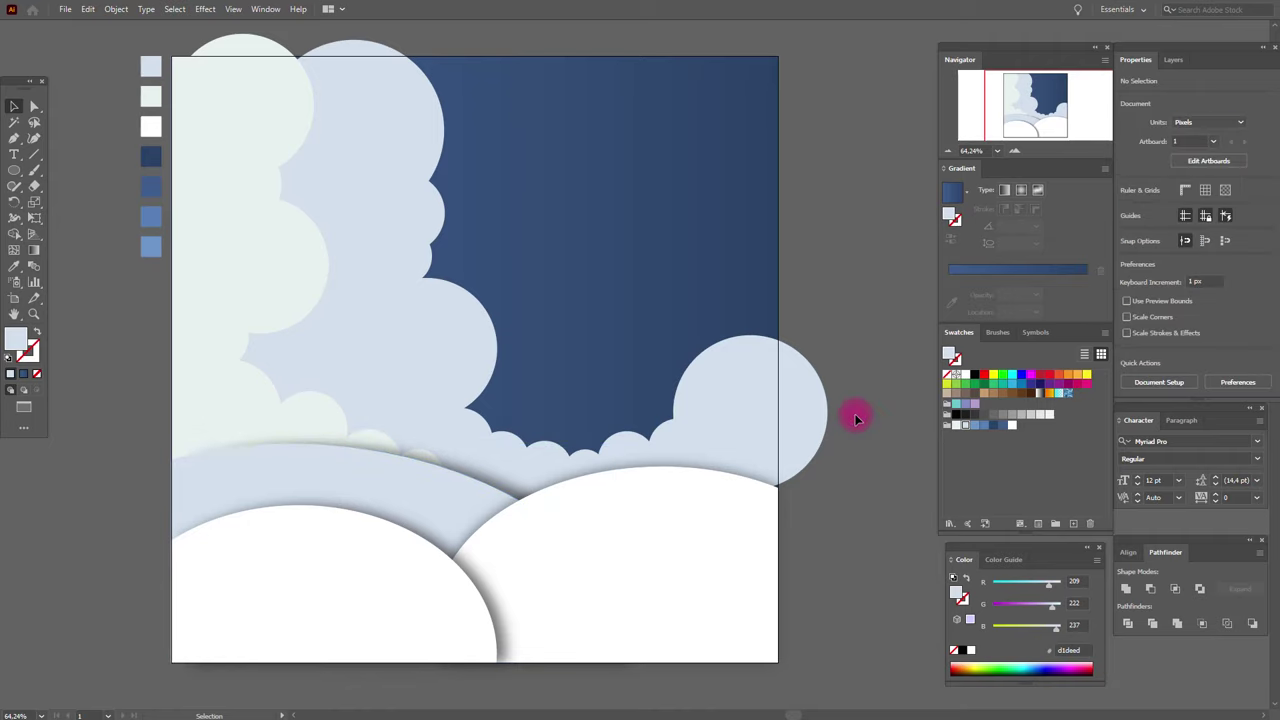
click(292, 251)
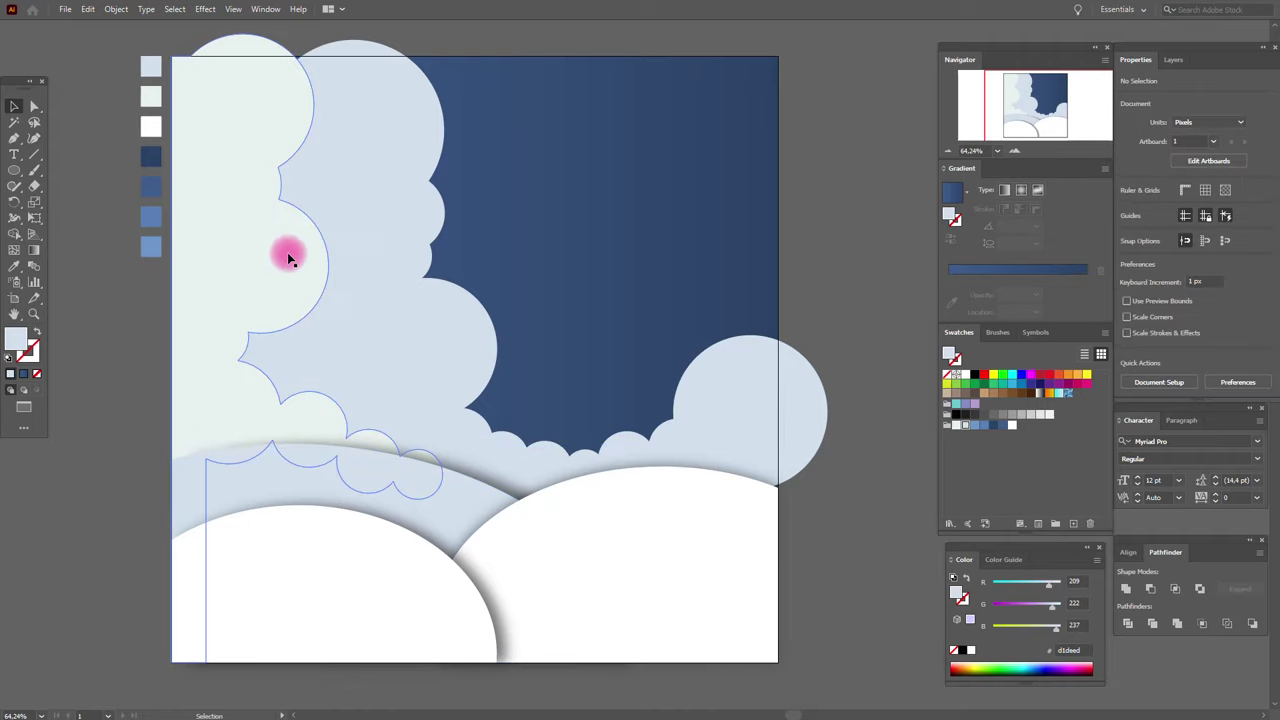
Give the pale leftmost cloud a drop shadow with X and Y offsets of 15 px
click(206, 10)
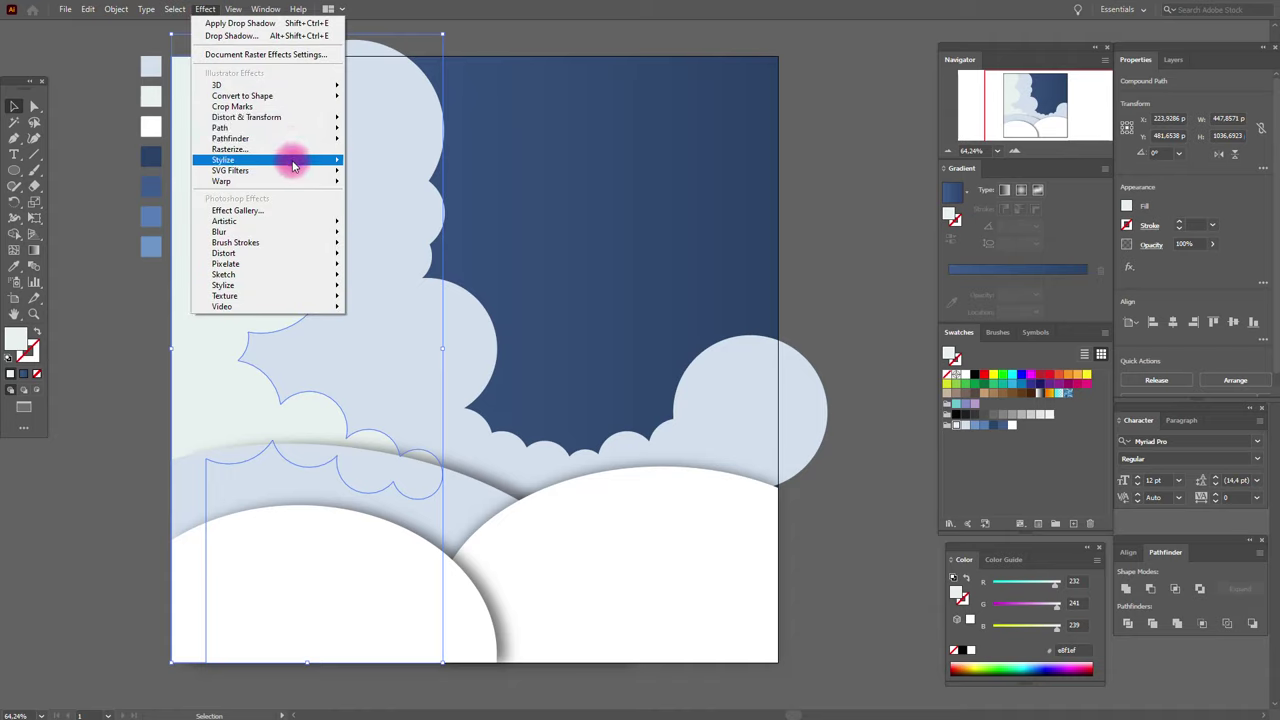
mouse_move(289, 161)
click(378, 163)
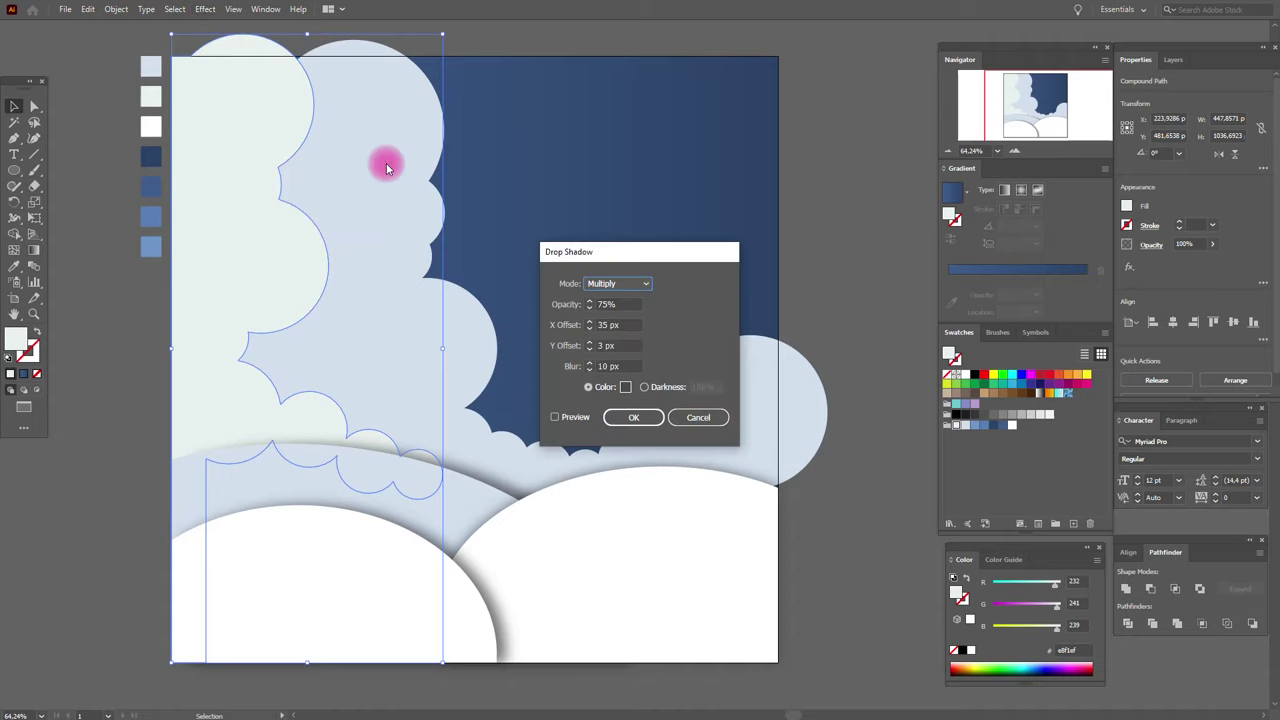
click(621, 350)
drag(628, 324, 566, 328)
text(15)
drag(638, 346, 573, 350)
text(15)
click(634, 417)
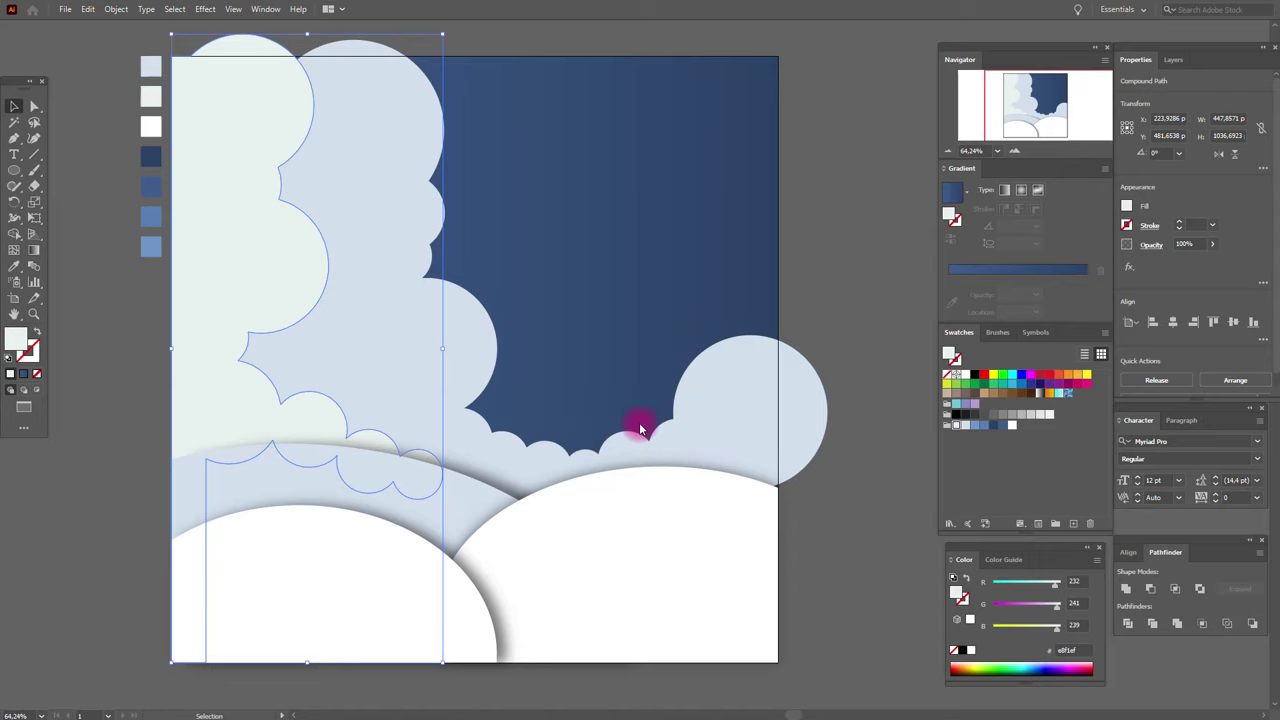
click(459, 355)
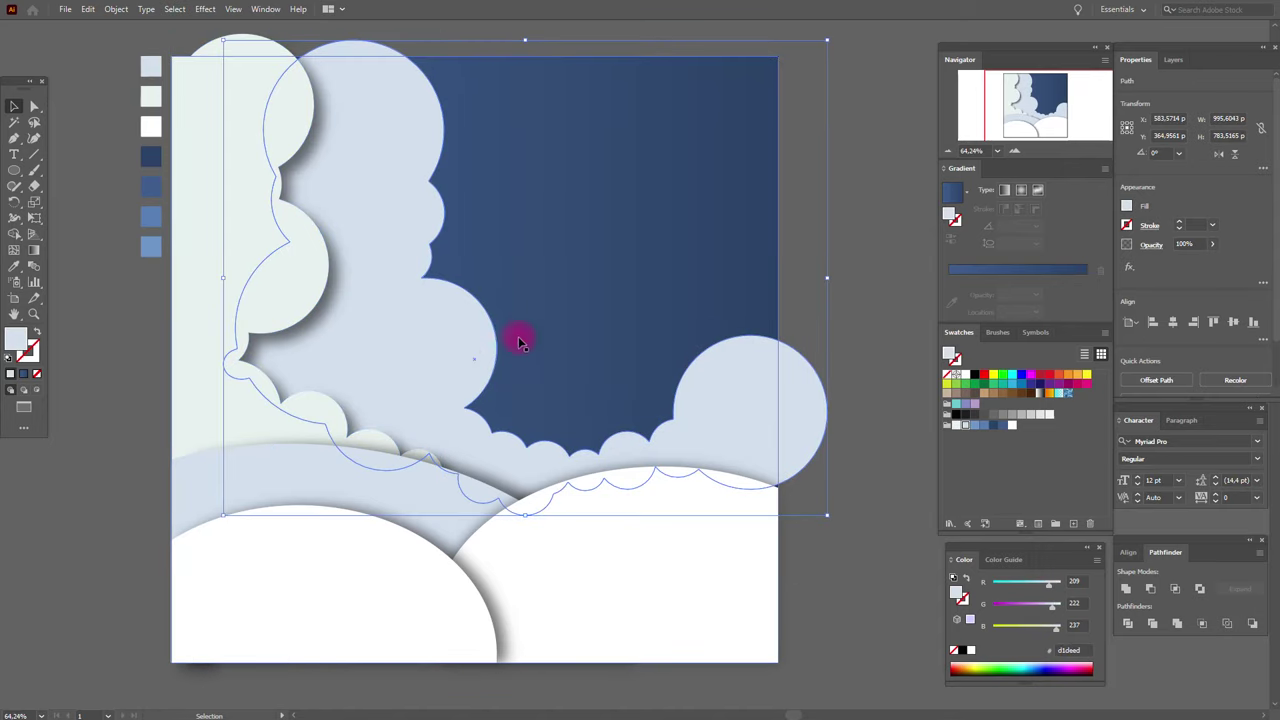
Start a drop shadow on the middle light-blue cloud with 15 px blur
click(220, 10)
mouse_move(286, 161)
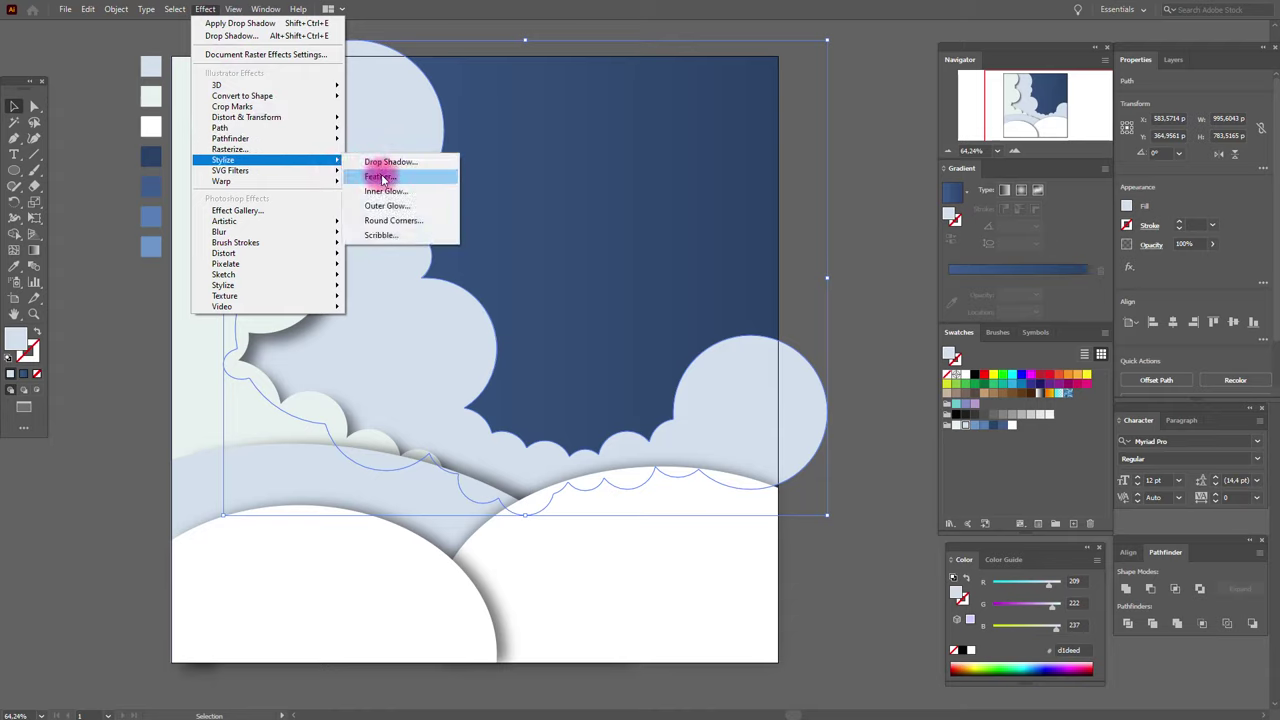
click(398, 162)
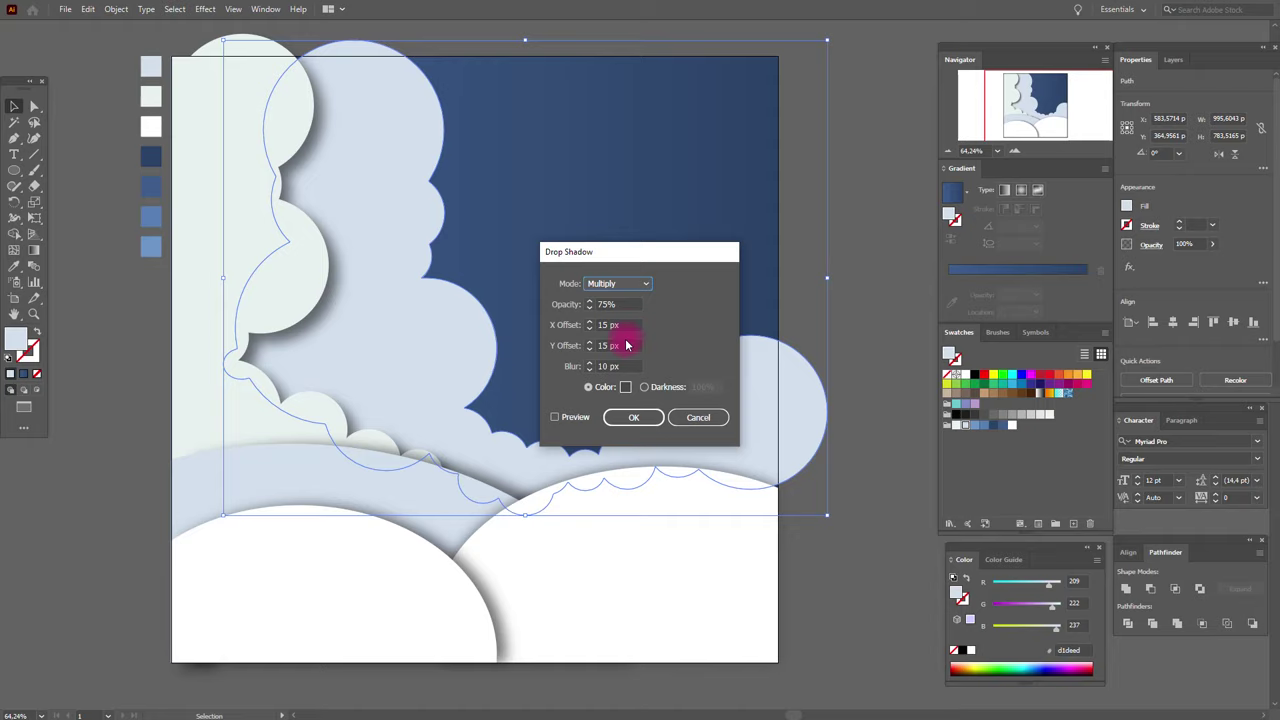
click(623, 362)
drag(630, 367, 586, 366)
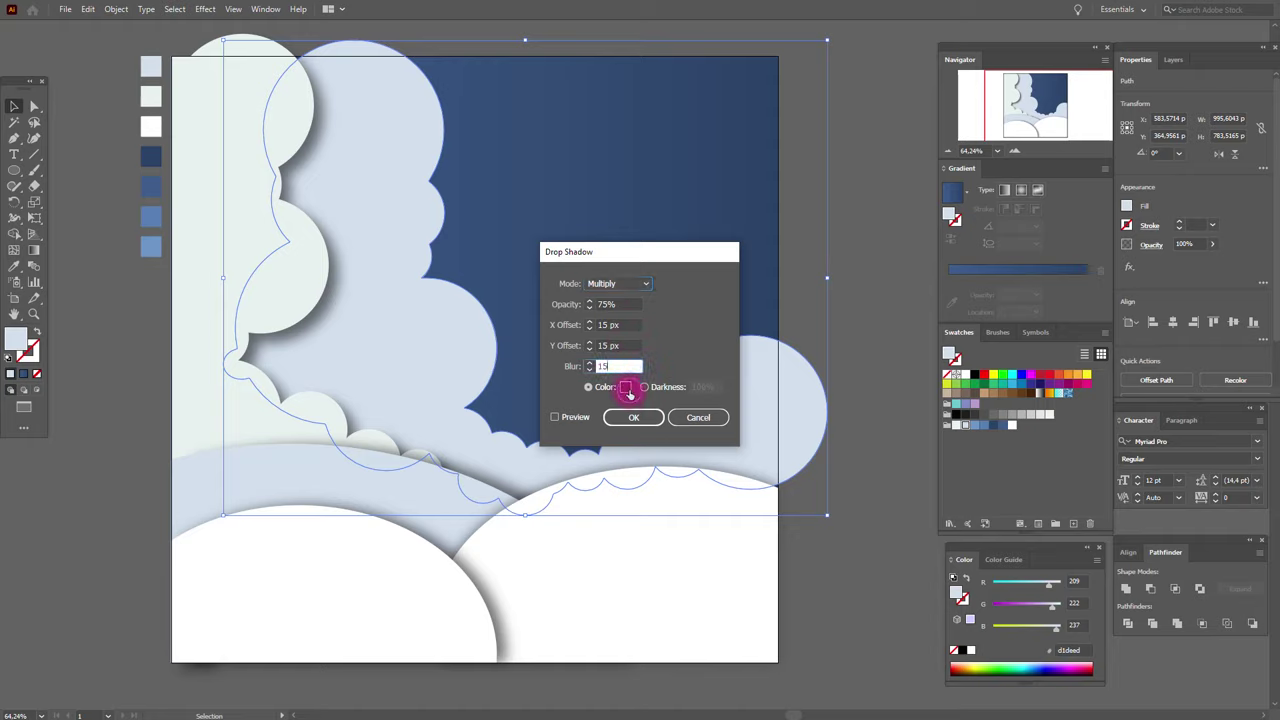
Set the shadow colour to dark blue #0d2f7c, preview, and apply it
click(626, 388)
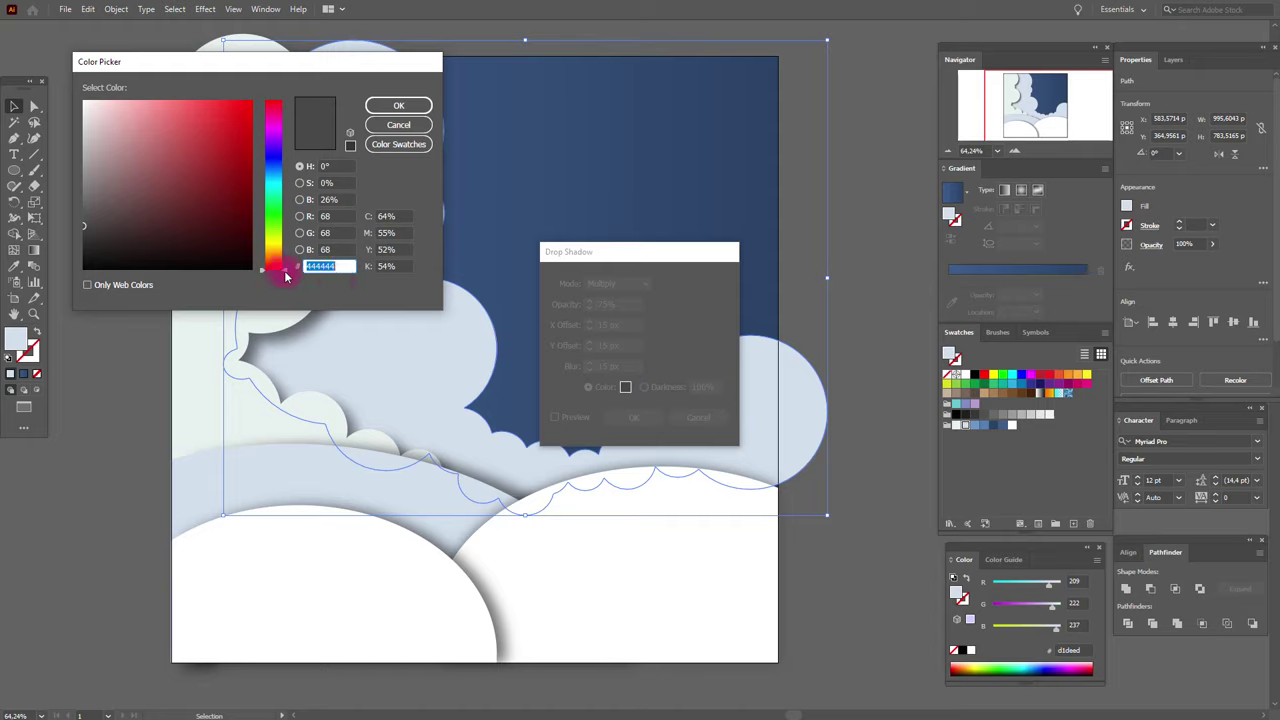
click(281, 198)
drag(283, 198, 284, 165)
click(222, 170)
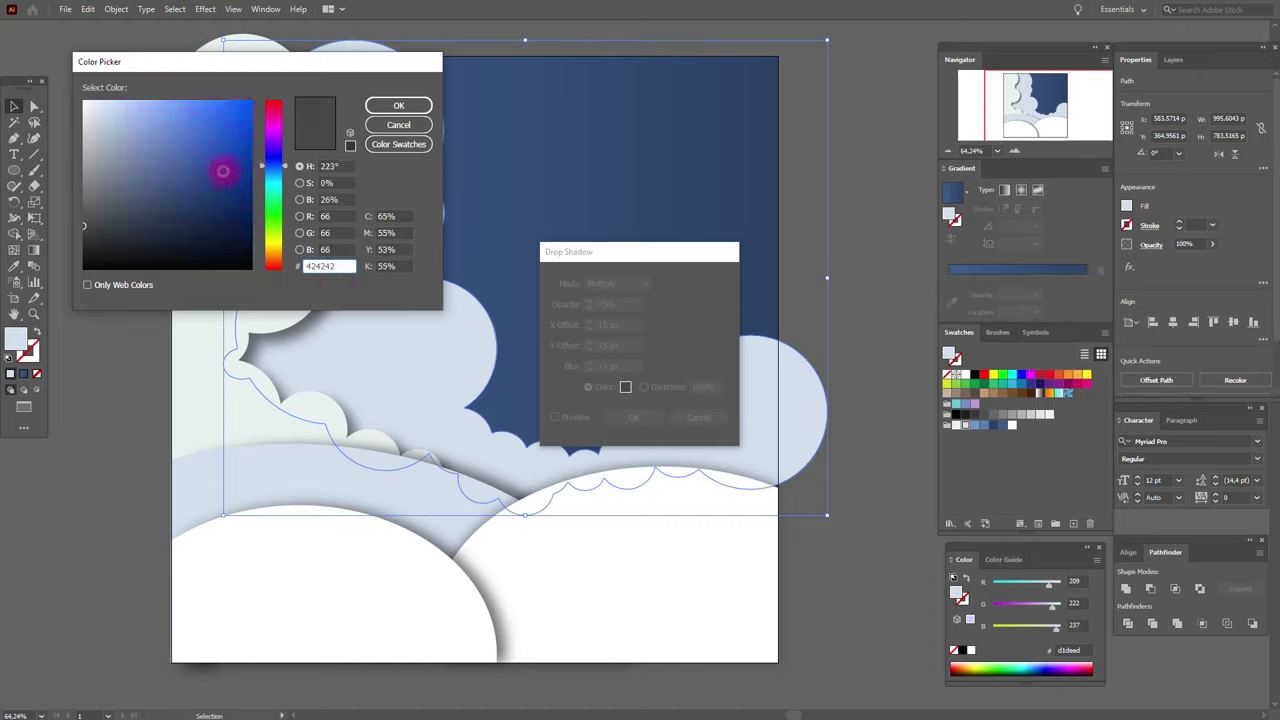
click(236, 186)
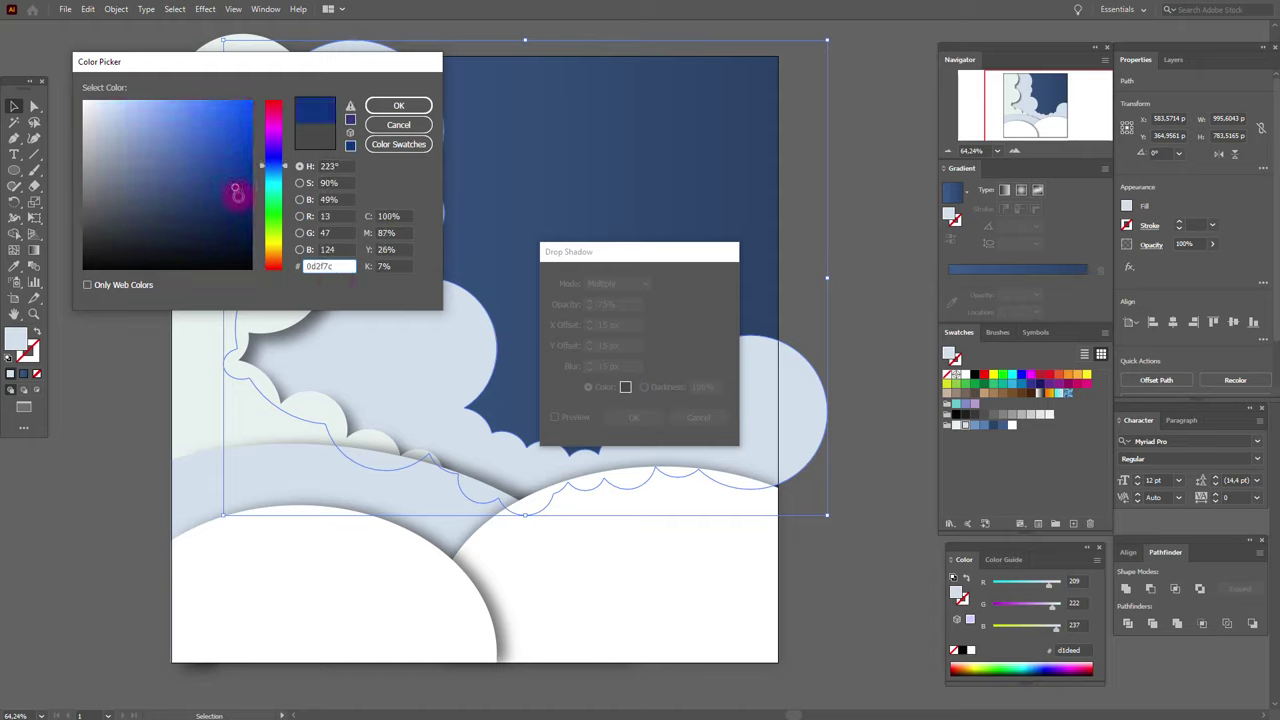
click(381, 108)
click(566, 417)
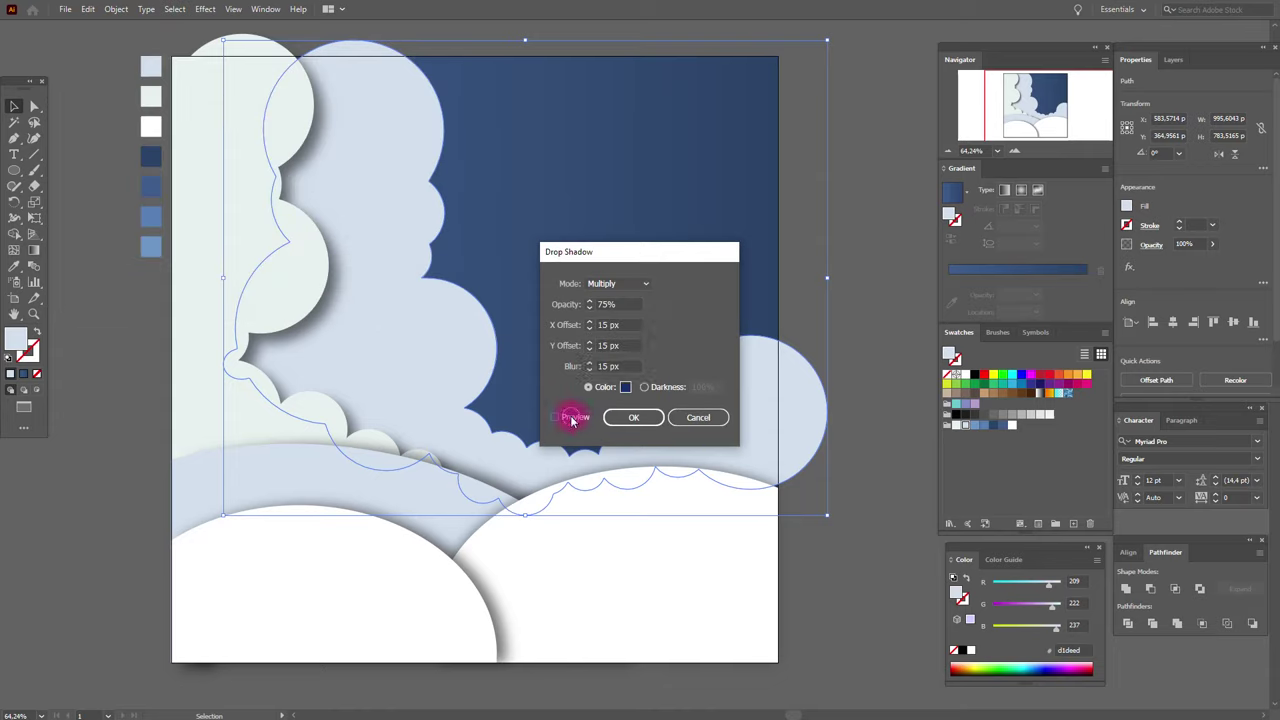
click(625, 420)
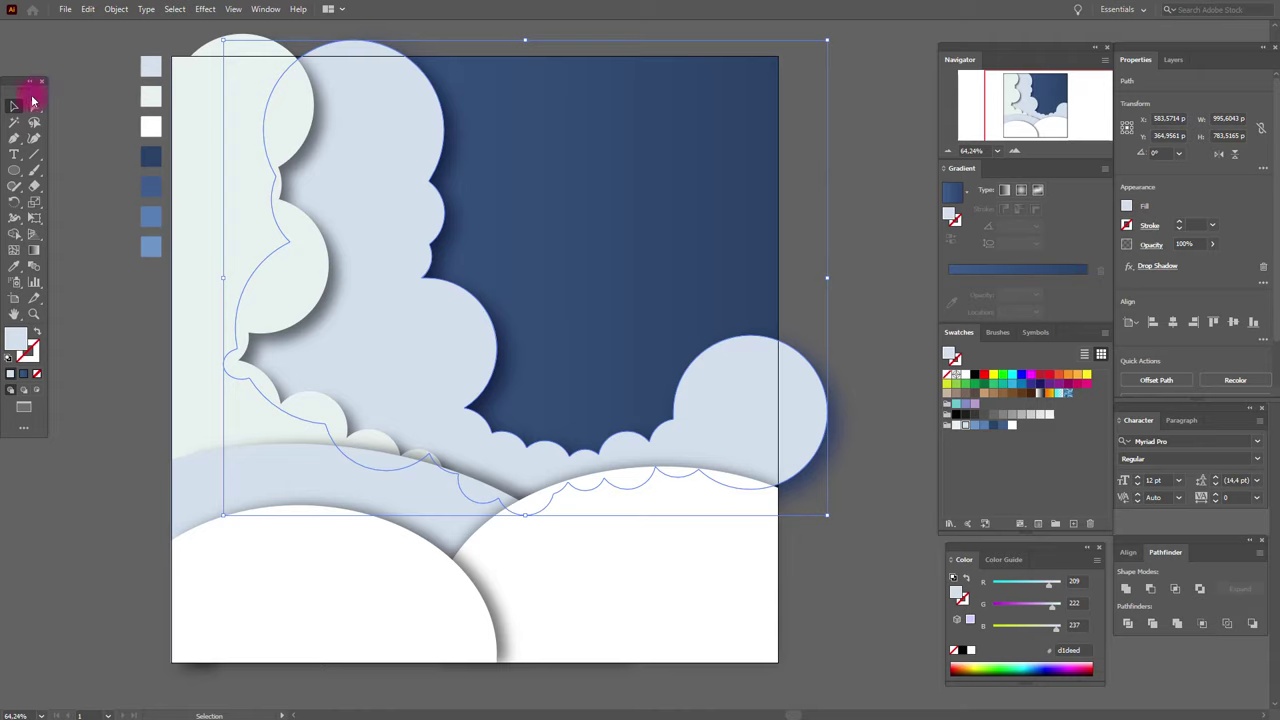
click(114, 131)
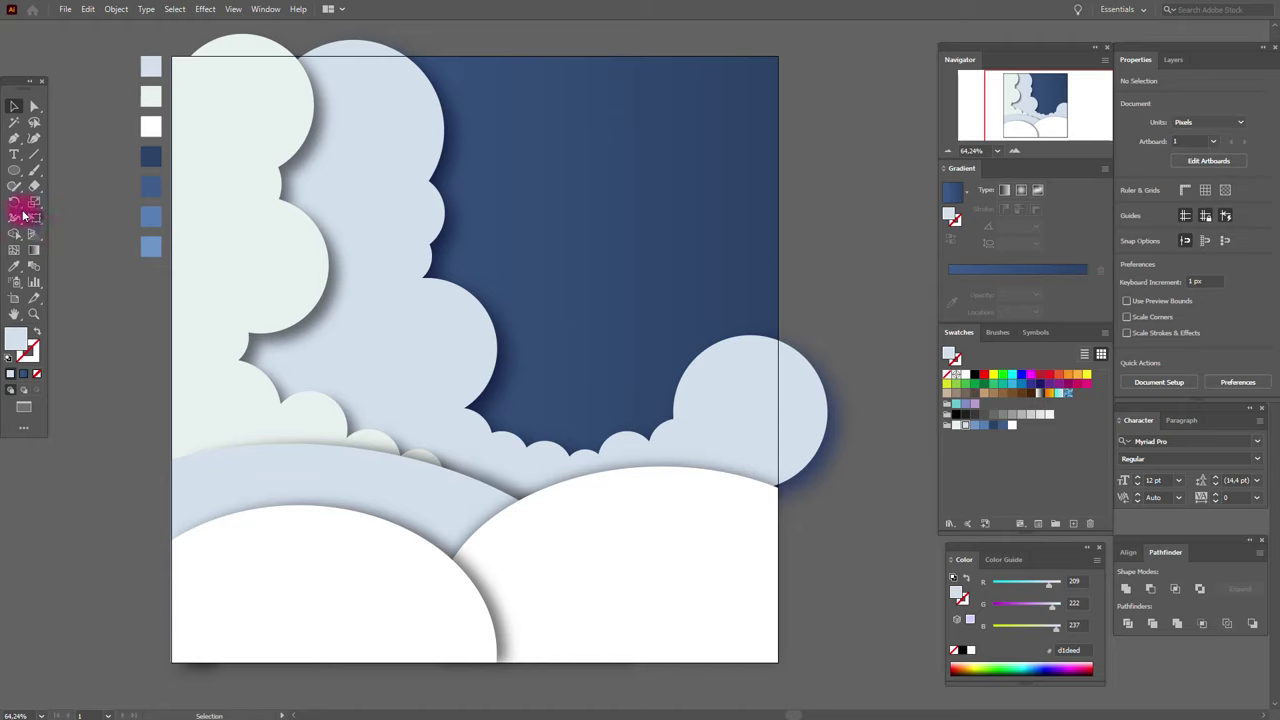
click(14, 266)
Draw a moon circle in the dark sky using the leftmost cloud's pale fill
click(265, 232)
click(14, 171)
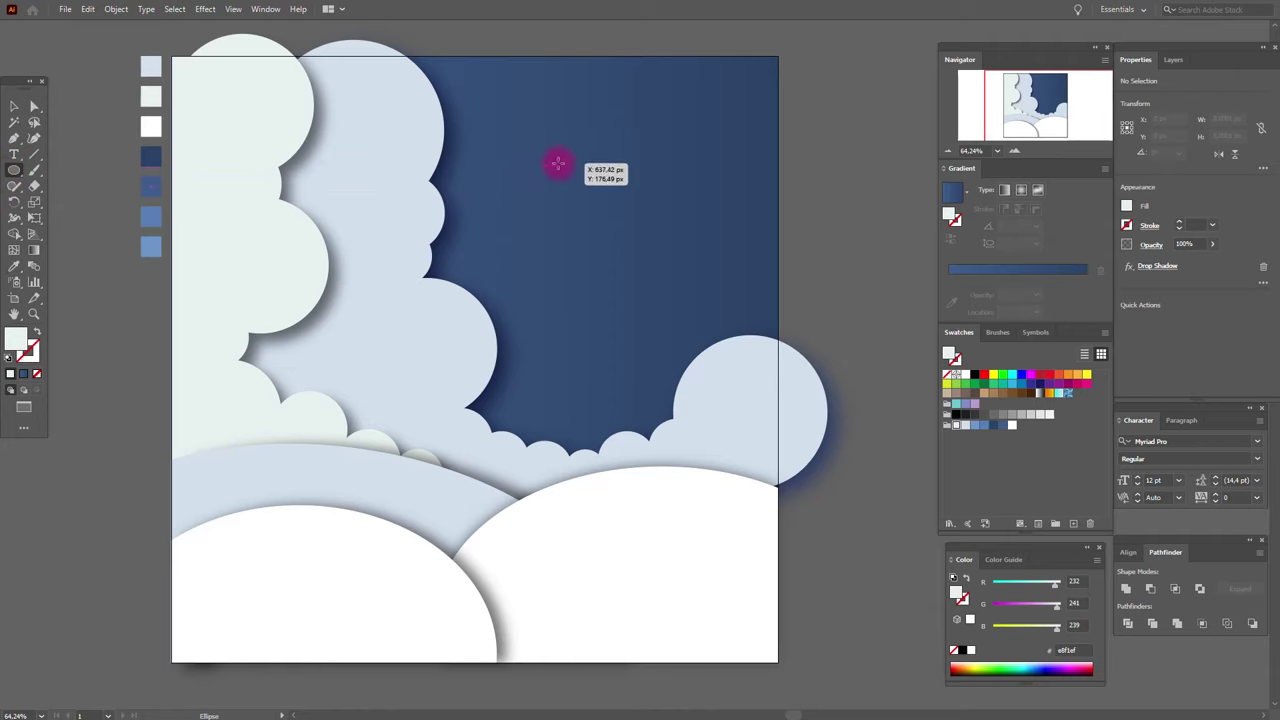
drag(556, 177, 601, 239)
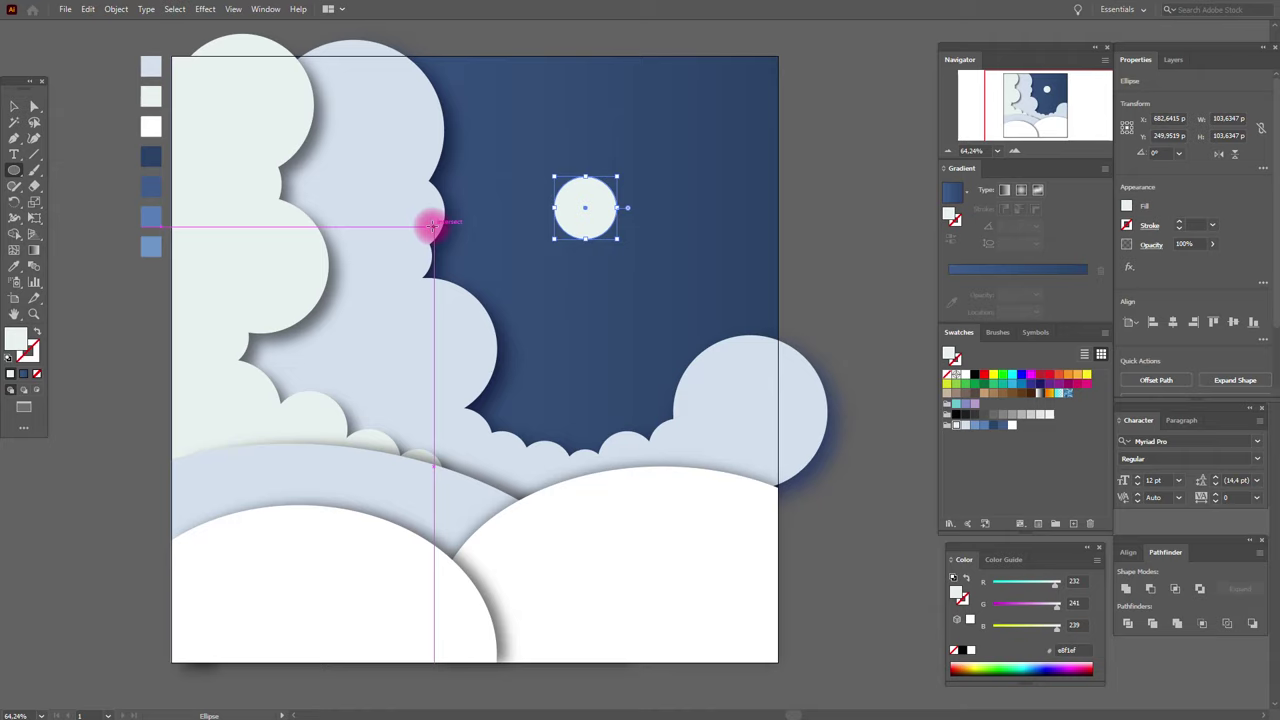
Give the moon a drop shadow with 10 px blur, then deselect it
click(208, 10)
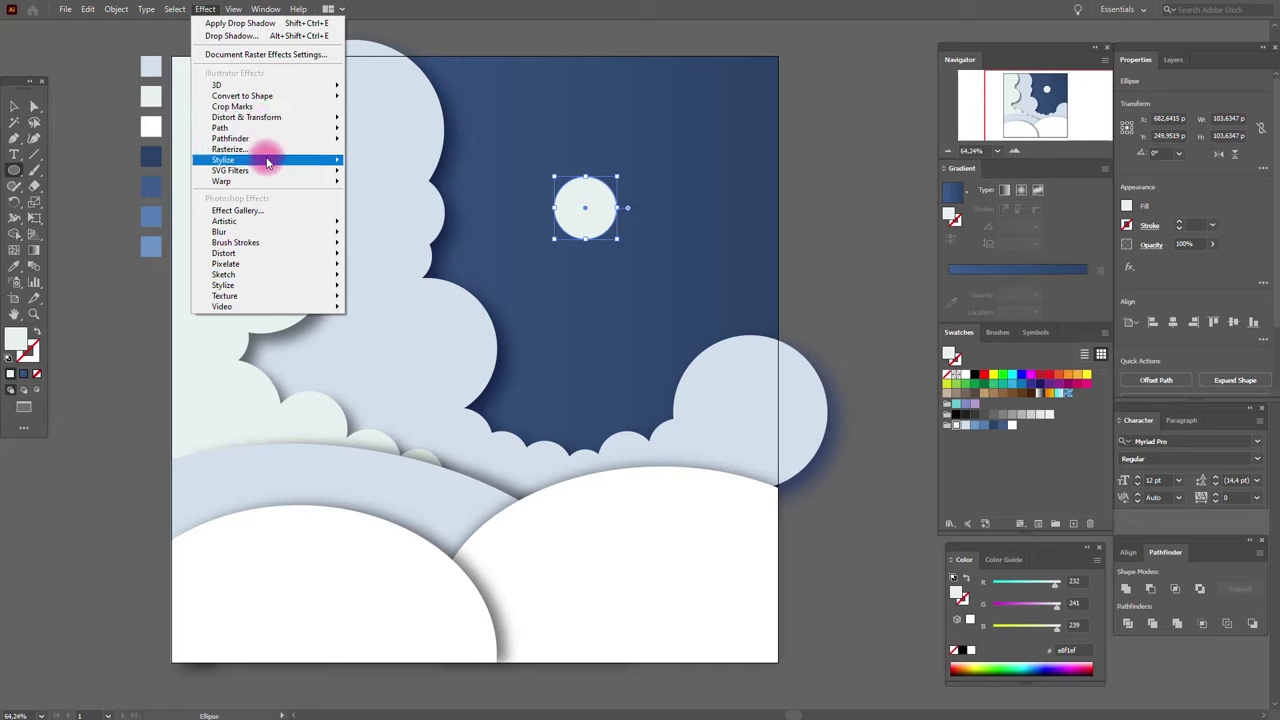
mouse_move(257, 161)
click(372, 162)
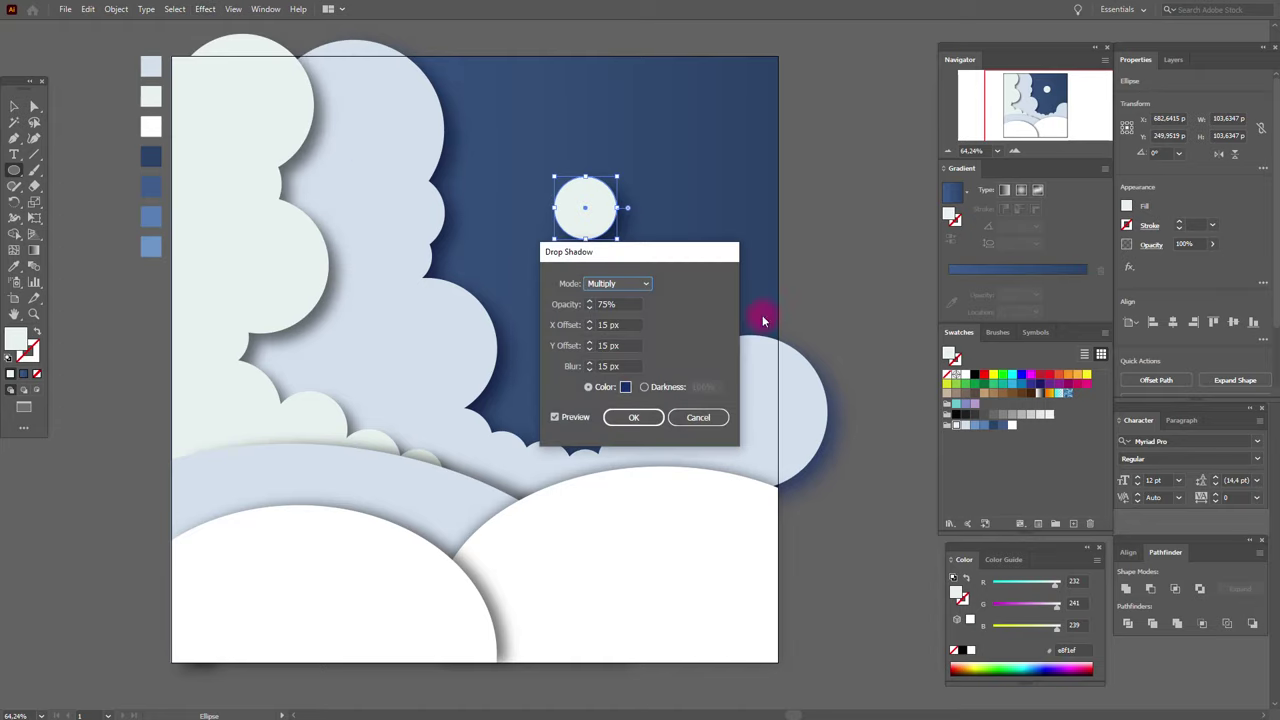
click(612, 366)
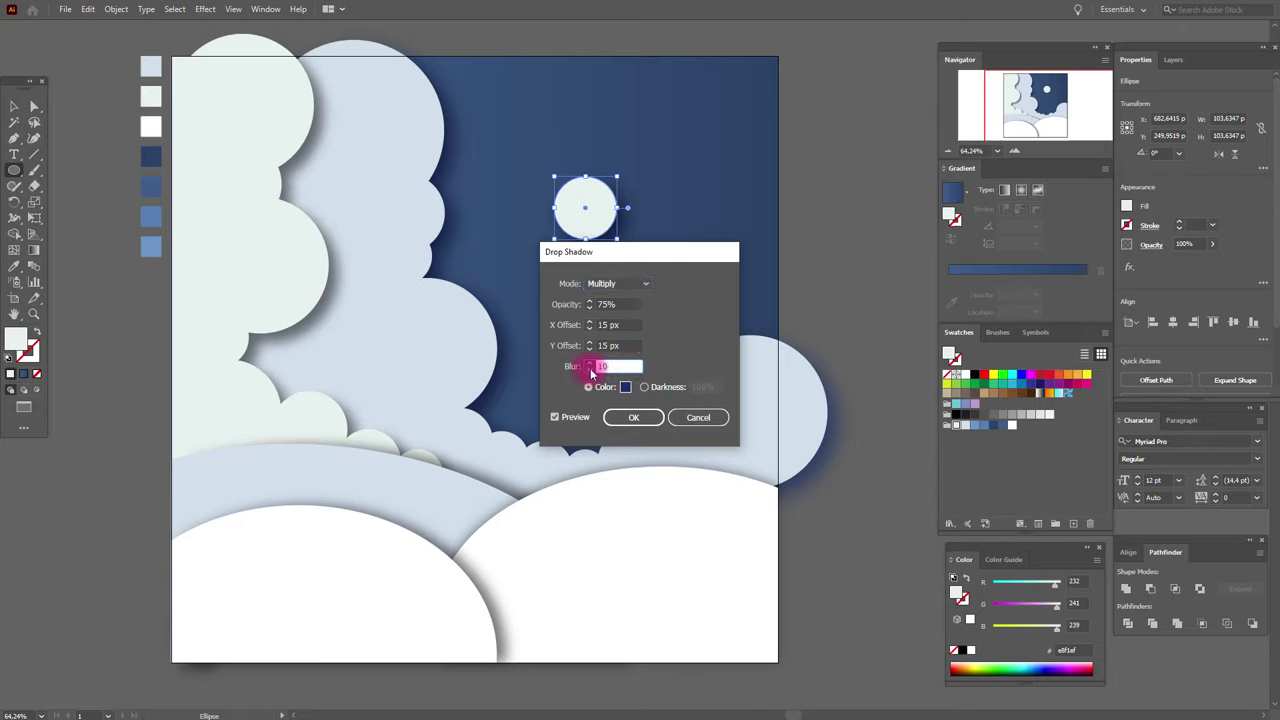
click(634, 418)
click(14, 105)
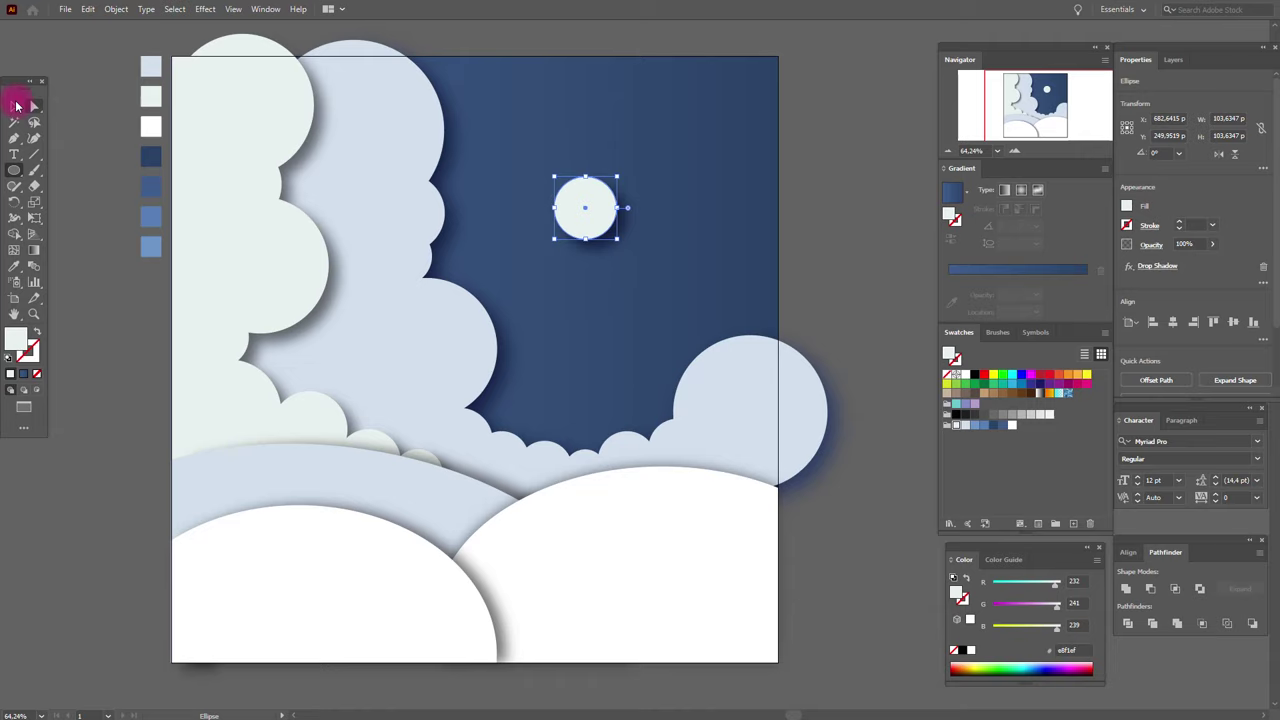
click(88, 118)
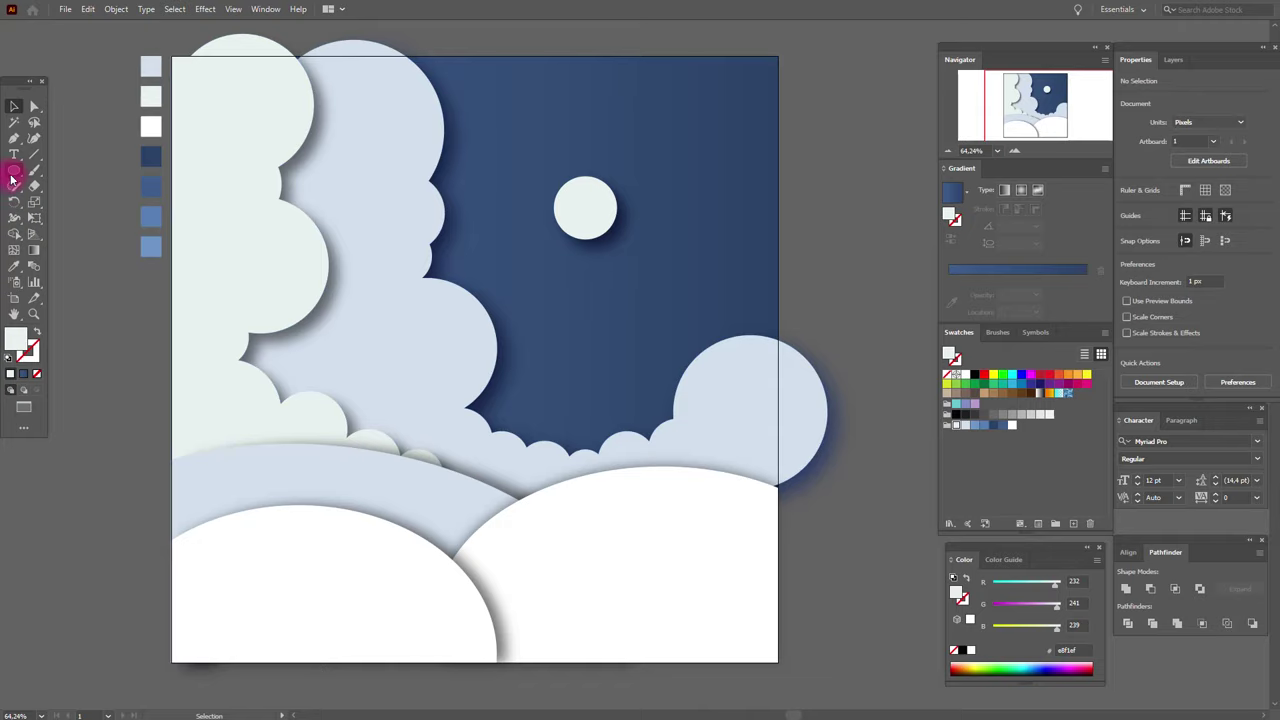
Create a 3-sided, 50 px-radius polygon triangle and move it right of the moon
drag(12, 178, 80, 218)
click(114, 290)
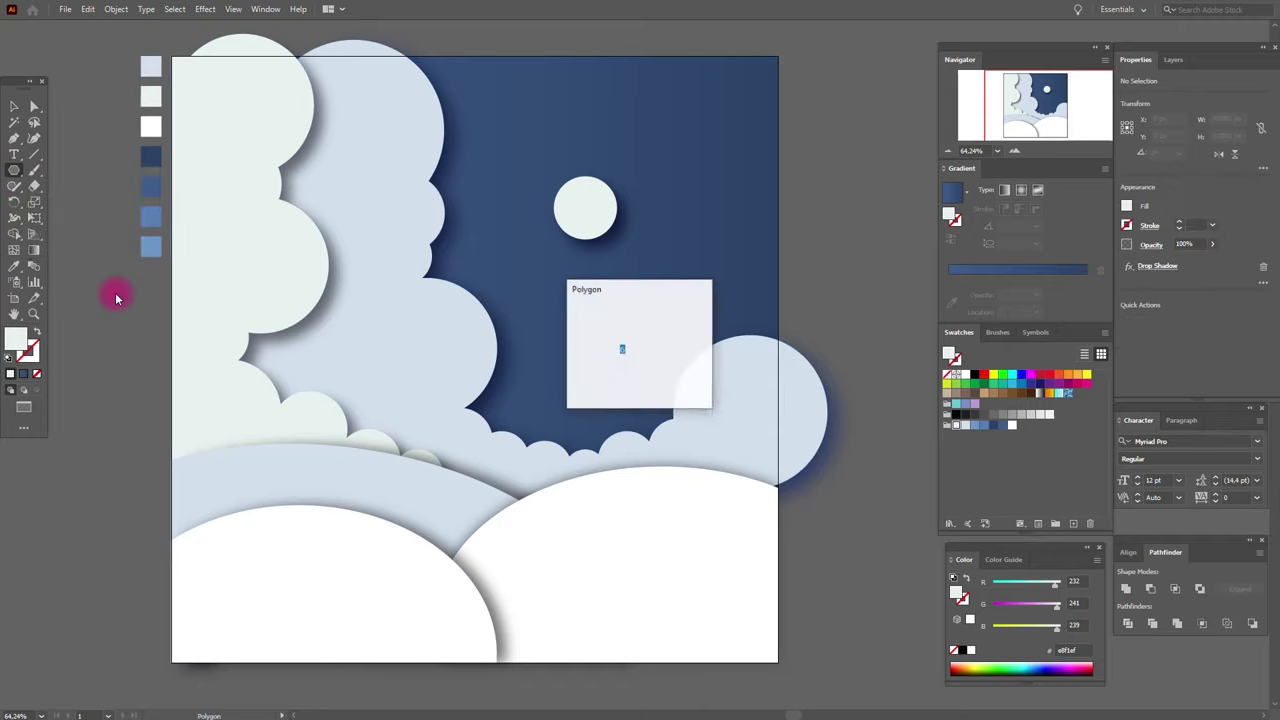
click(610, 380)
click(14, 106)
click(77, 197)
drag(326, 293, 841, 217)
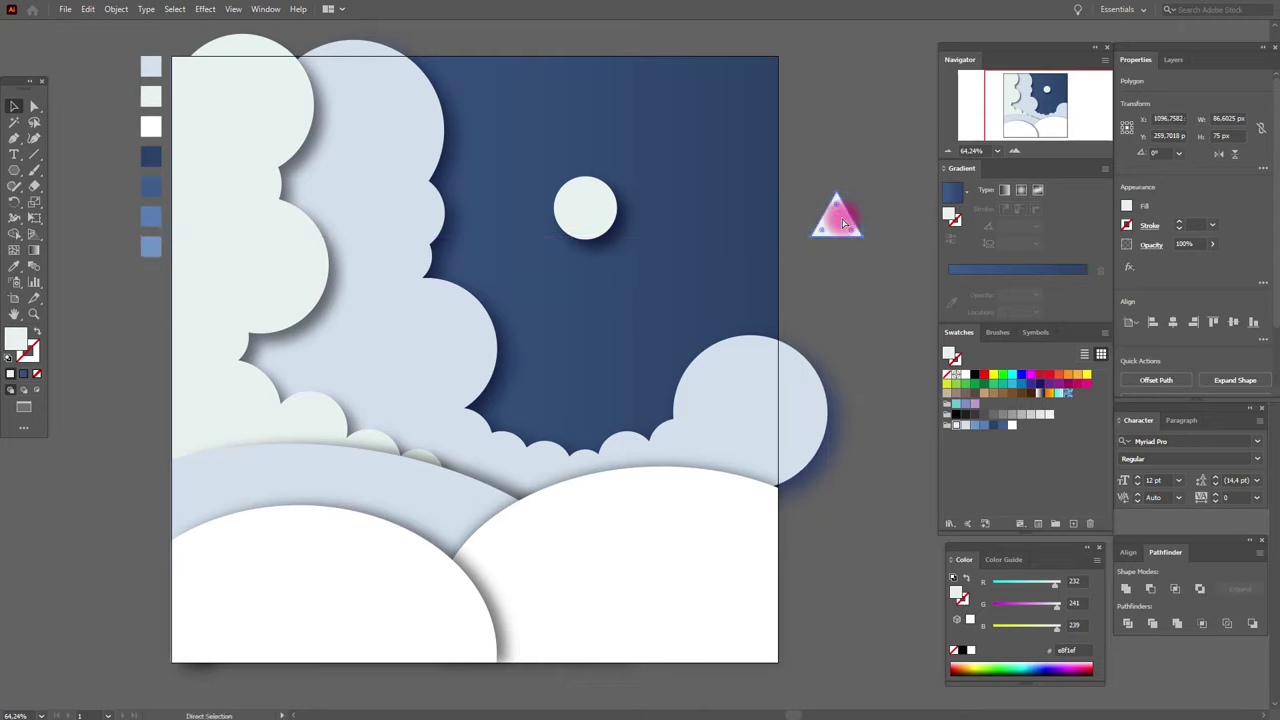